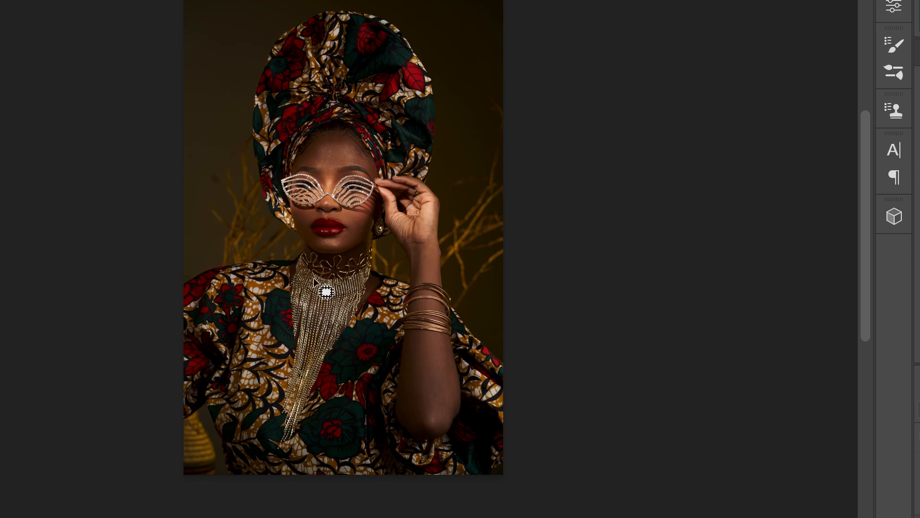
Step: Leave the crop untouched and open the portrait in the Camera Raw editor
{"action": "key", "text": "c"}
{"action": "key", "text": "Escape"}
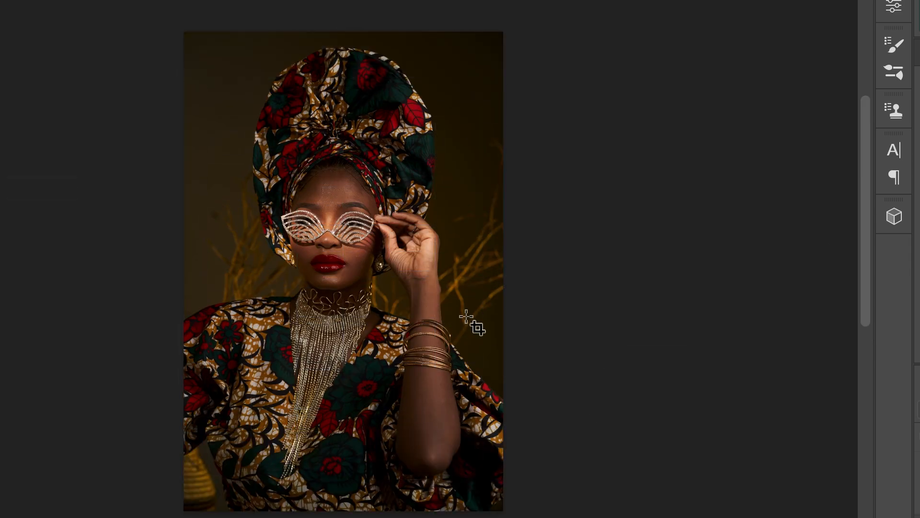
{"action": "left_click", "coordinate": [349, 4]}
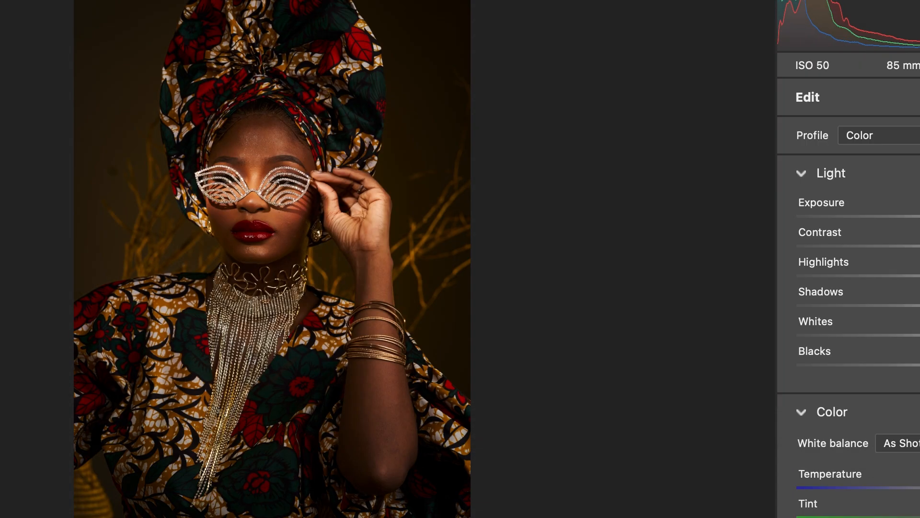
{"action": "left_click", "coordinate": [353, 197]}
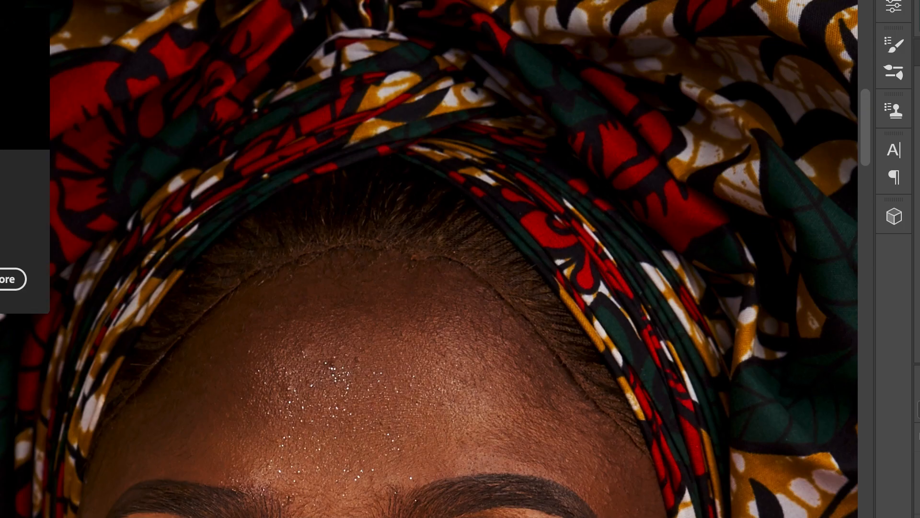
Step: Select the thin edge along the forehead hairline and fill it with Content-Aware in Normal mode at 100% opacity
{"action": "left_click", "coordinate": [111, 263]}
{"action": "left_click", "coordinate": [109, 415]}
{"action": "left_click", "coordinate": [177, 323]}
{"action": "left_click", "coordinate": [248, 266]}
{"action": "left_click", "coordinate": [322, 241]}
{"action": "left_click", "coordinate": [390, 232]}
{"action": "left_click", "coordinate": [471, 259]}
{"action": "left_click", "coordinate": [514, 292]}
{"action": "left_click", "coordinate": [553, 329]}
{"action": "left_click", "coordinate": [592, 387]}
{"action": "left_click", "coordinate": [631, 426]}
{"action": "left_click", "coordinate": [648, 449]}
{"action": "left_click", "coordinate": [650, 459]}
{"action": "left_click", "coordinate": [580, 393]}
{"action": "scroll", "coordinate": [580, 394], "scroll_direction": "down", "scroll_amount": 2}
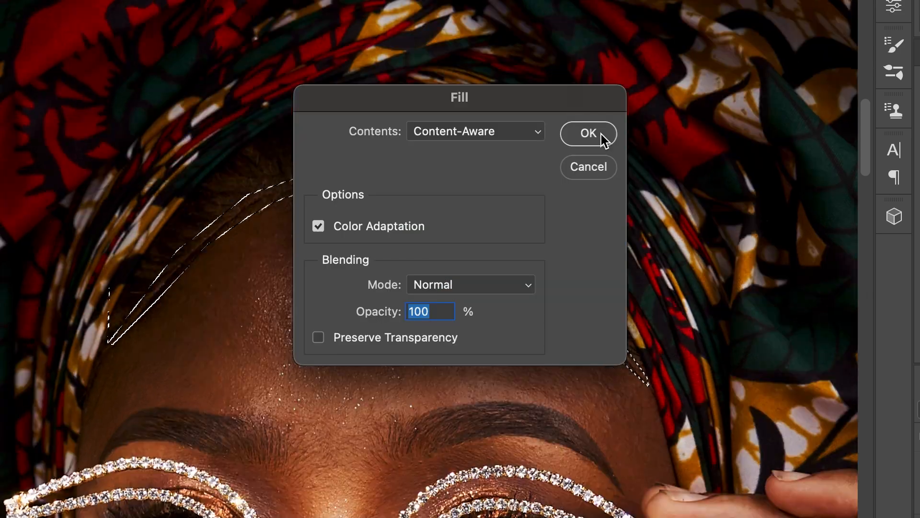
{"action": "left_click", "coordinate": [600, 136]}
Step: Run the retouching action on the portrait with a blur radius of 14 pixels
{"action": "scroll", "coordinate": [458, 292], "scroll_direction": "down", "scroll_amount": 5}
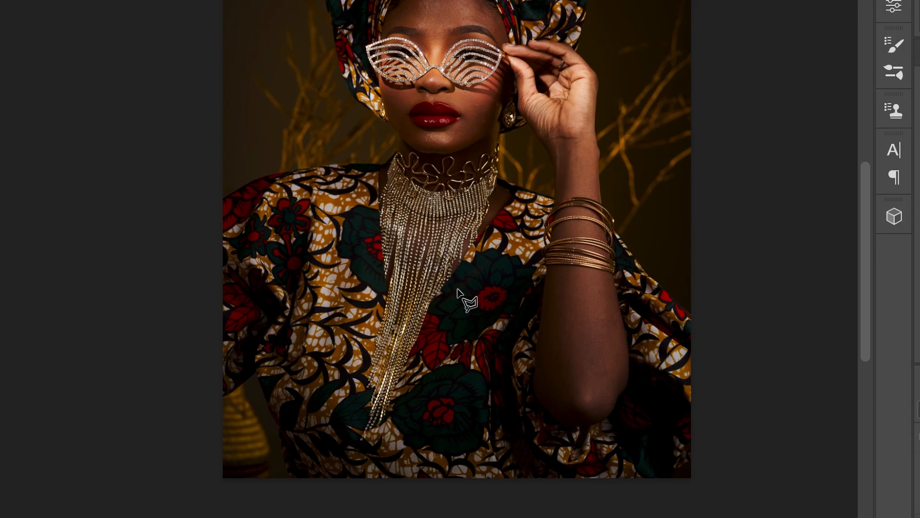
{"action": "scroll", "coordinate": [498, 293], "scroll_direction": "up", "scroll_amount": 2}
{"action": "key", "text": "alt+F9"}
{"action": "scroll", "coordinate": [766, 52], "scroll_direction": "down", "scroll_amount": 3}
{"action": "left_click", "coordinate": [832, 36]}
{"action": "left_click", "coordinate": [754, 111]}
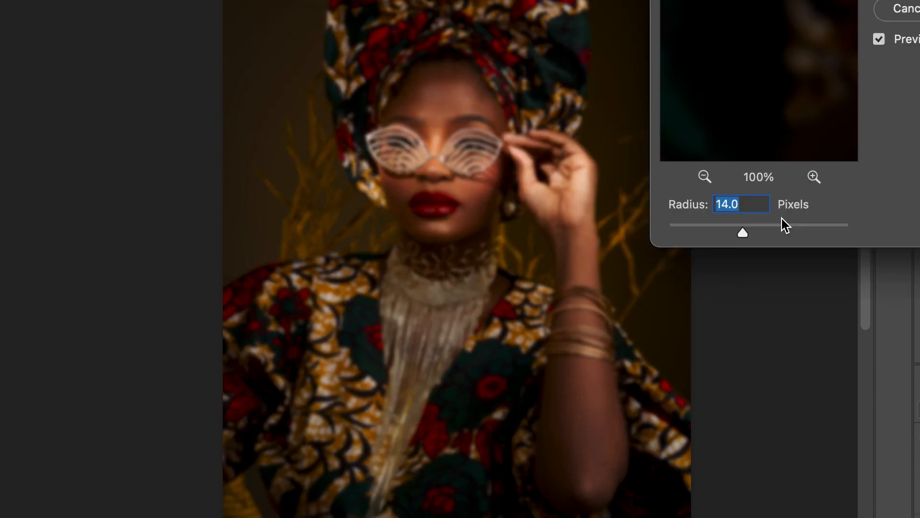
{"action": "left_click_drag", "start_coordinate": [547, 109], "coordinate": [430, 157]}
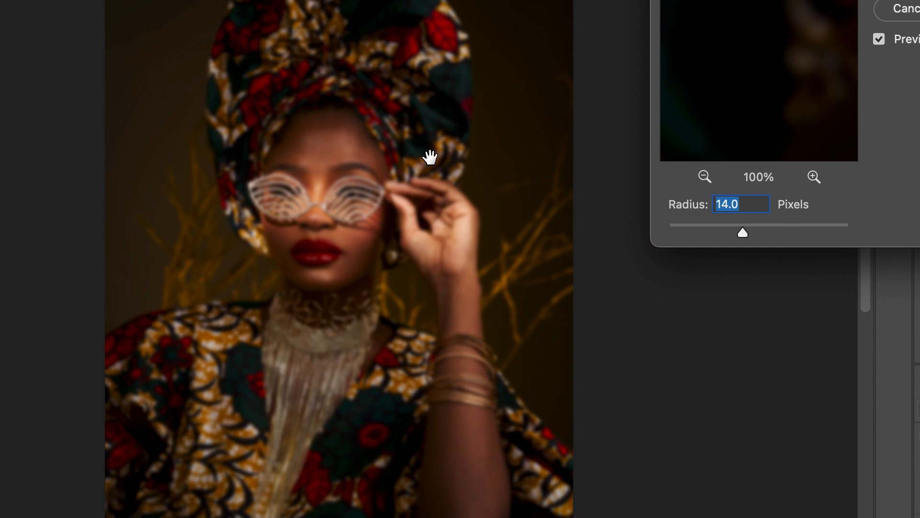
{"action": "key", "text": "Return"}
{"action": "left_click_drag", "start_coordinate": [738, 335], "coordinate": [645, 357]}
{"action": "key", "text": "alt+F9"}
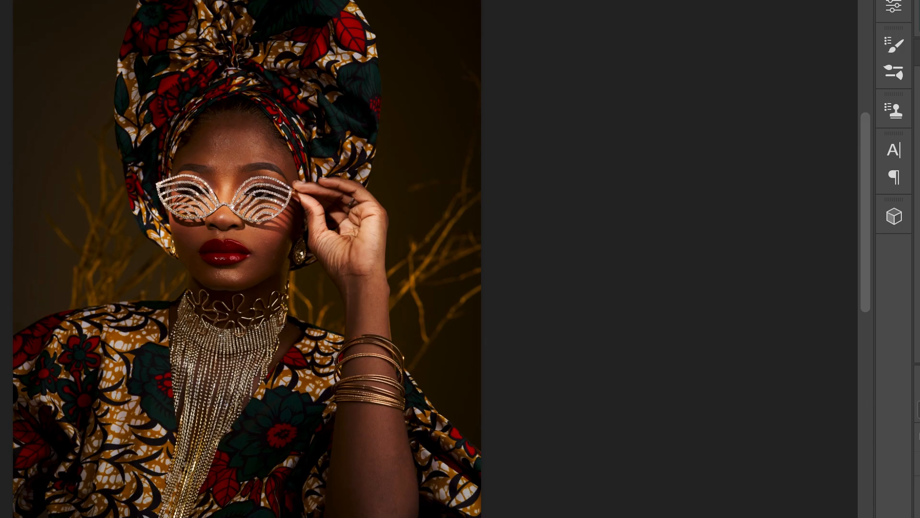
Step: Retouch the skin on the raised hand, the wrist and the area under the chin with a brush
{"action": "scroll", "coordinate": [248, 259], "scroll_direction": "down", "scroll_amount": 3}
{"action": "scroll", "coordinate": [372, 362], "scroll_direction": "up", "scroll_amount": 2}
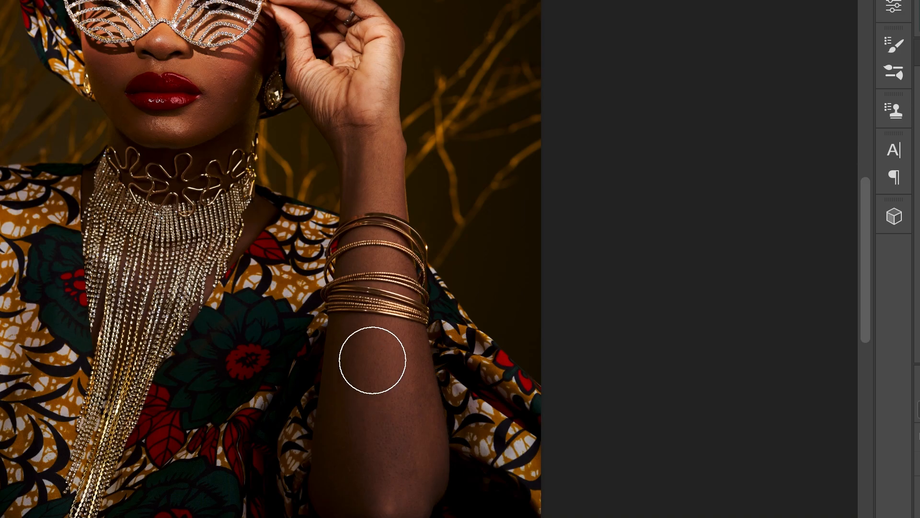
{"action": "scroll", "coordinate": [339, 338], "scroll_direction": "up", "scroll_amount": 3}
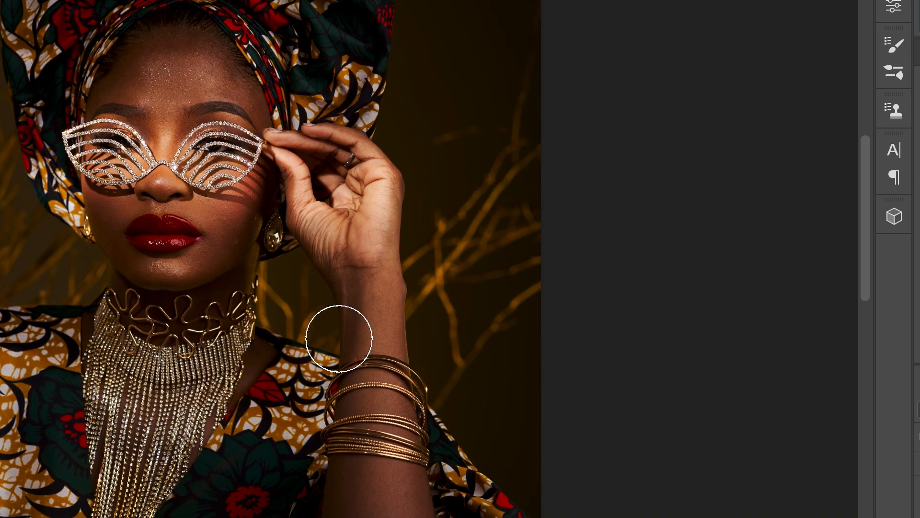
{"action": "scroll", "coordinate": [339, 339], "scroll_direction": "down", "scroll_amount": 4}
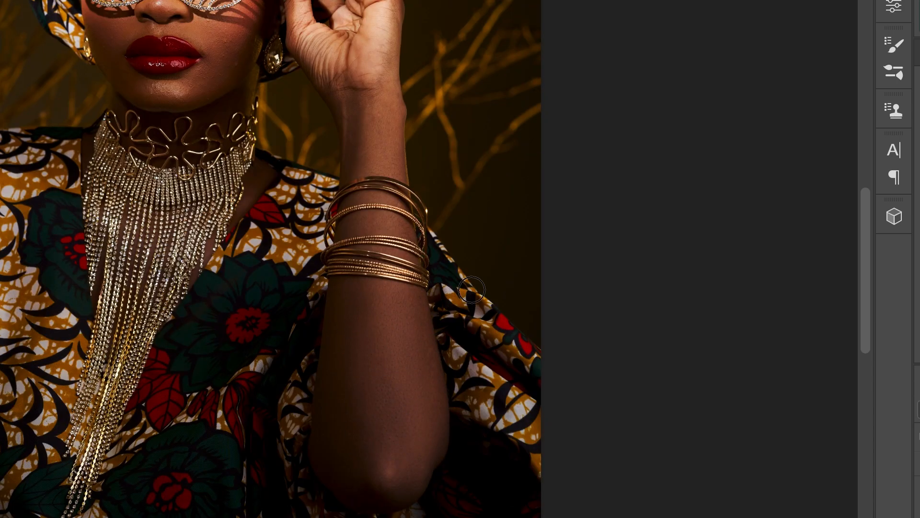
{"action": "scroll", "coordinate": [361, 63], "scroll_direction": "down", "scroll_amount": 1}
{"action": "left_click", "coordinate": [389, 128]}
{"action": "left_click", "coordinate": [357, 48]}
{"action": "left_click", "coordinate": [329, 37]}
{"action": "left_click", "coordinate": [334, 50]}
{"action": "left_click", "coordinate": [380, 31]}
{"action": "mouse_move", "coordinate": [436, 234]}
{"action": "left_mouse_down"}
{"action": "mouse_move", "coordinate": [364, 245]}
{"action": "mouse_move", "coordinate": [532, 339]}
{"action": "left_mouse_up"}
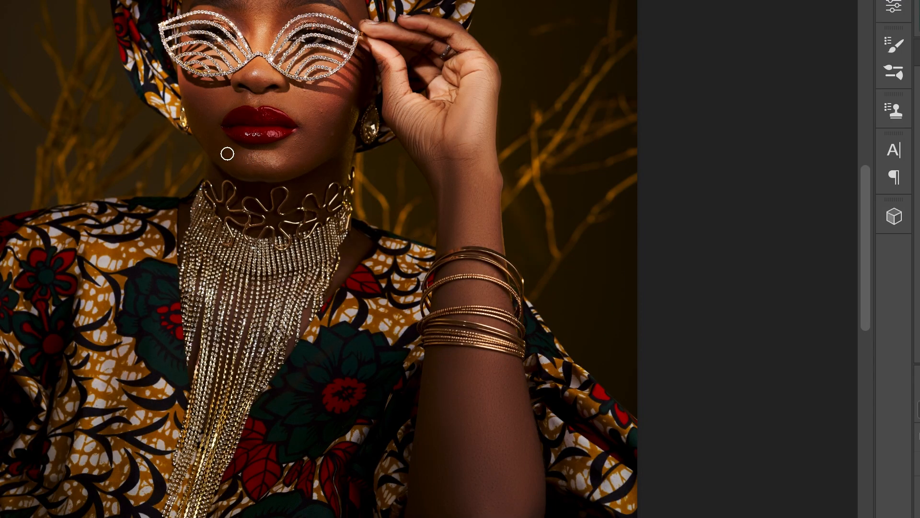
{"action": "scroll", "coordinate": [236, 158], "scroll_direction": "up", "scroll_amount": 5}
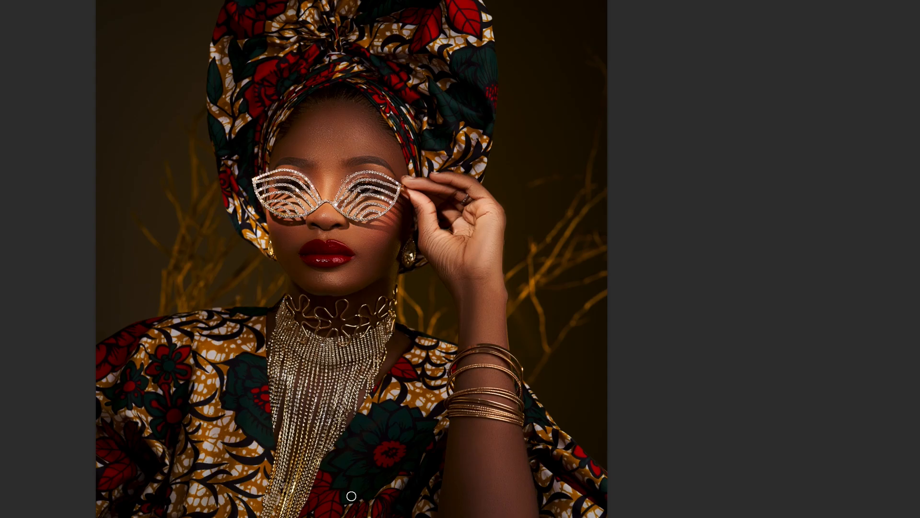
{"action": "left_click", "coordinate": [429, 237]}
{"action": "left_click", "coordinate": [339, 284]}
Step: Try to clone skin texture onto the cheek beside the lips with the Clone Stamp
{"action": "scroll", "coordinate": [360, 230], "scroll_direction": "down", "scroll_amount": 2}
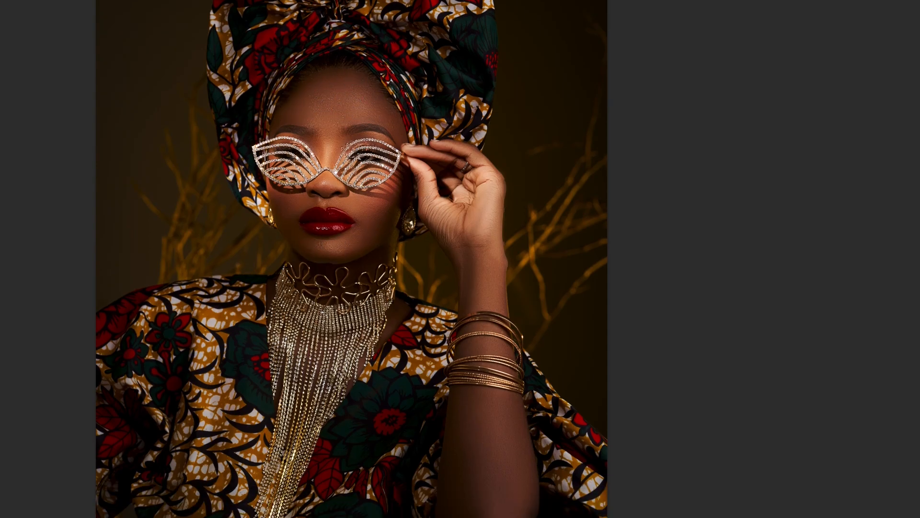
{"action": "scroll", "coordinate": [361, 317], "scroll_direction": "up", "scroll_amount": 3}
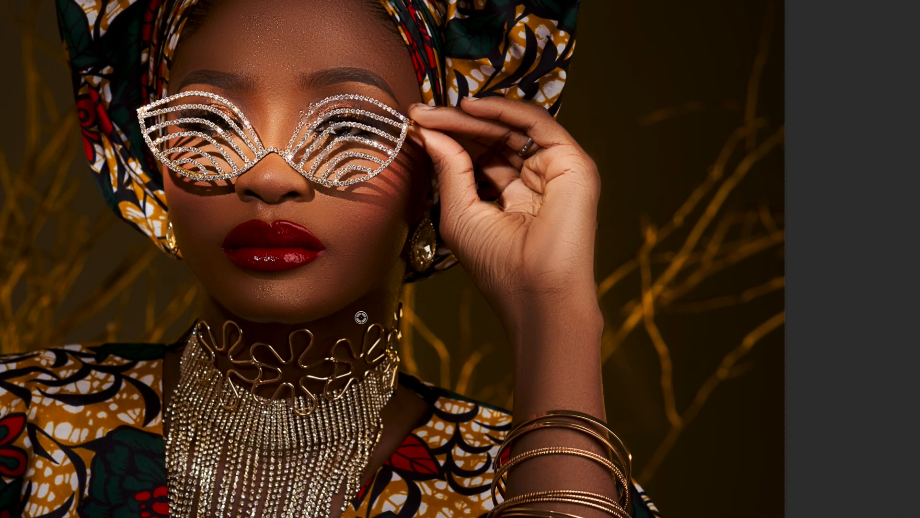
{"action": "scroll", "coordinate": [389, 302], "scroll_direction": "up", "scroll_amount": 5}
{"action": "left_click", "coordinate": [390, 302]}
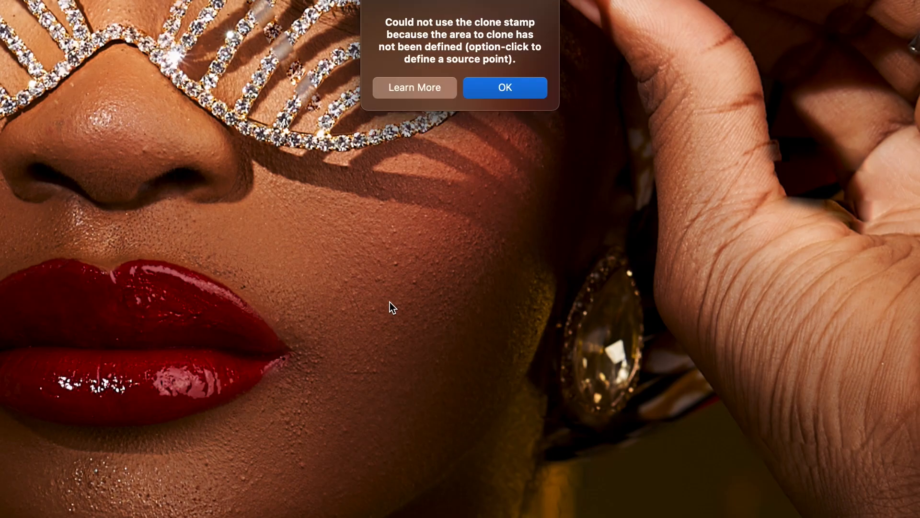
{"action": "key", "text": "Return"}
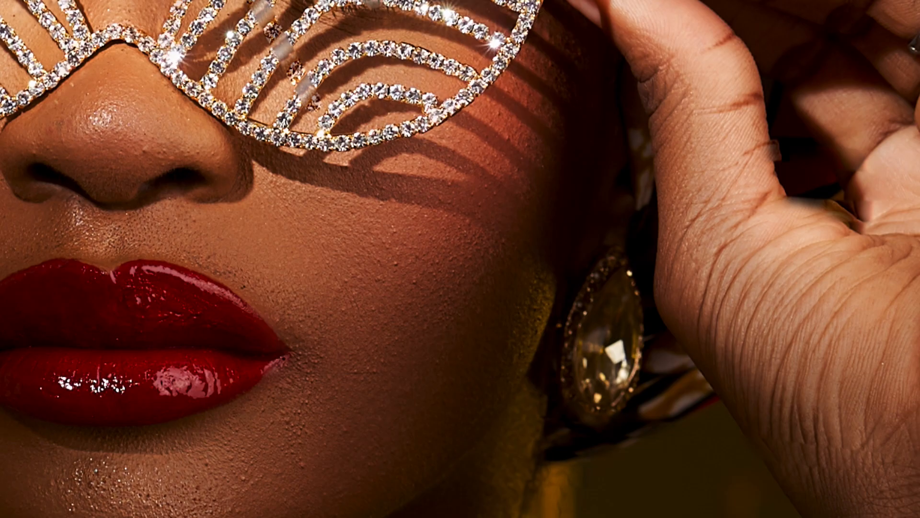
Step: Inspect the skin around the forehead, glasses and hand up close and in the full portrait
{"action": "left_click_drag", "start_coordinate": [363, 29], "coordinate": [343, 495]}
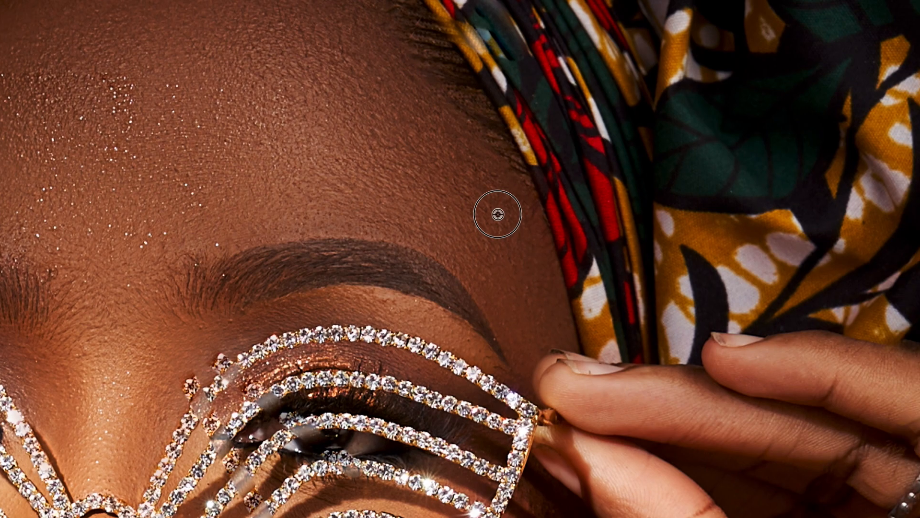
{"action": "scroll", "coordinate": [249, 411], "scroll_direction": "down", "scroll_amount": 3}
{"action": "scroll", "coordinate": [293, 20], "scroll_direction": "down", "scroll_amount": 5}
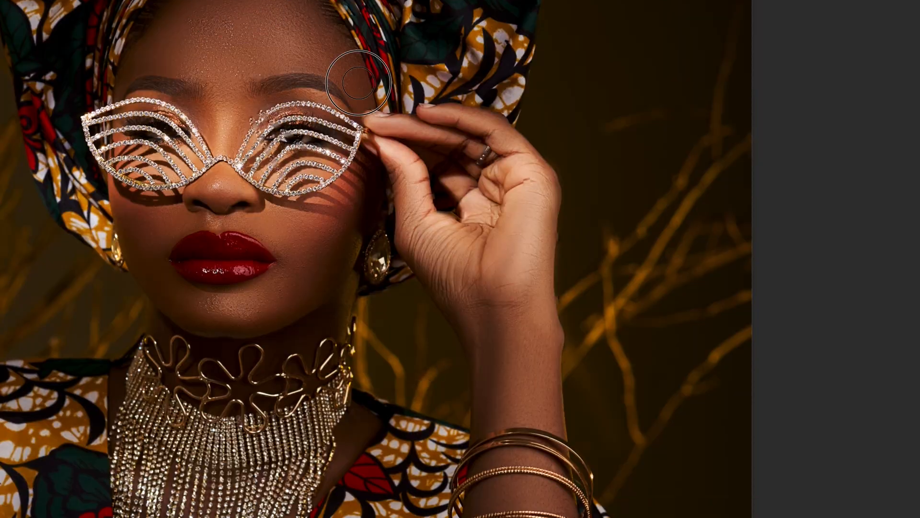
{"action": "scroll", "coordinate": [293, 19], "scroll_direction": "up", "scroll_amount": 3}
{"action": "scroll", "coordinate": [530, 337], "scroll_direction": "down", "scroll_amount": 6}
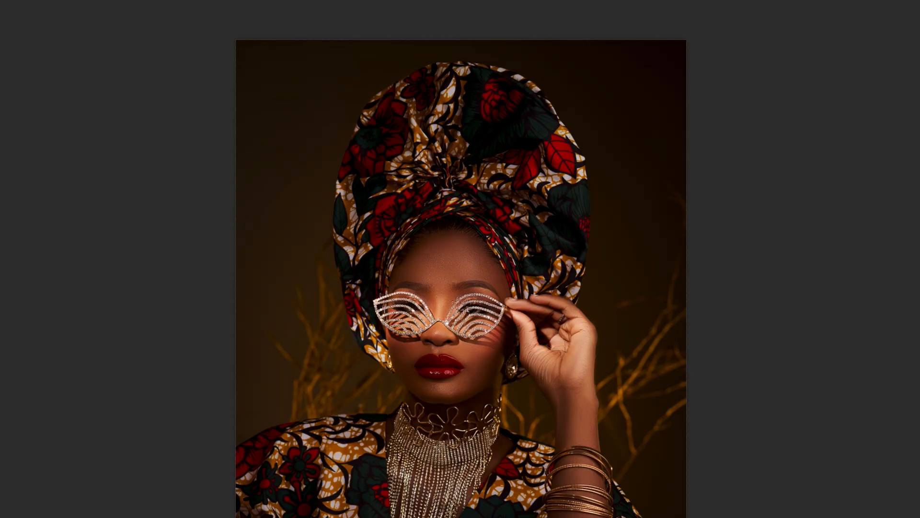
{"action": "scroll", "coordinate": [502, 470], "scroll_direction": "up", "scroll_amount": 3}
{"action": "scroll", "coordinate": [523, 287], "scroll_direction": "down", "scroll_amount": 3}
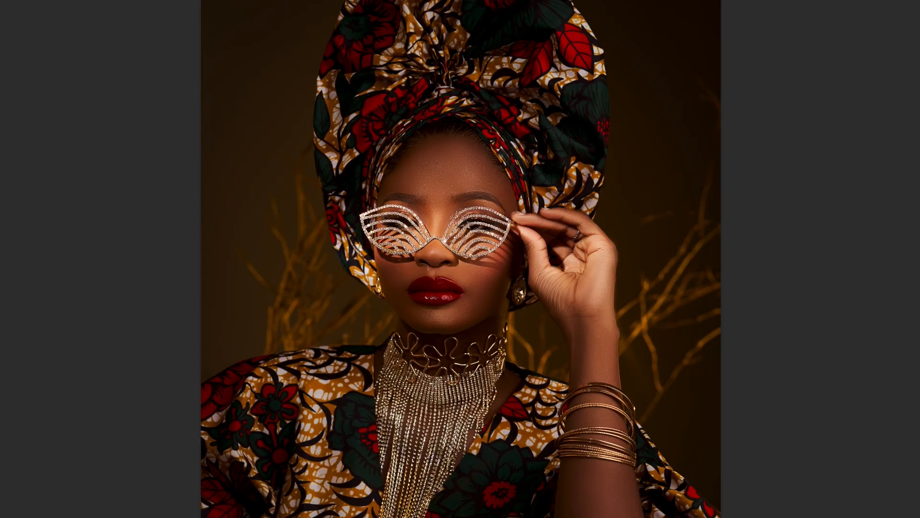
{"action": "scroll", "coordinate": [523, 288], "scroll_direction": "down", "scroll_amount": 2}
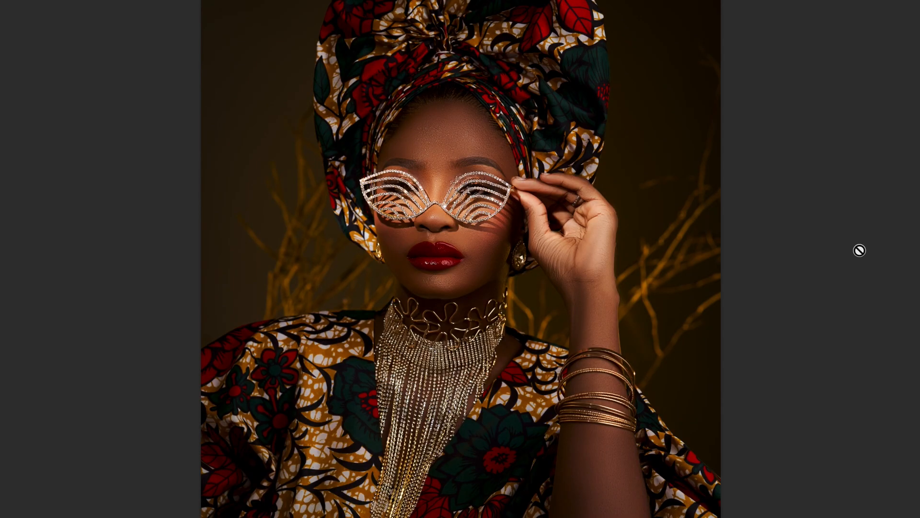
{"action": "key", "text": "ctrl+z"}
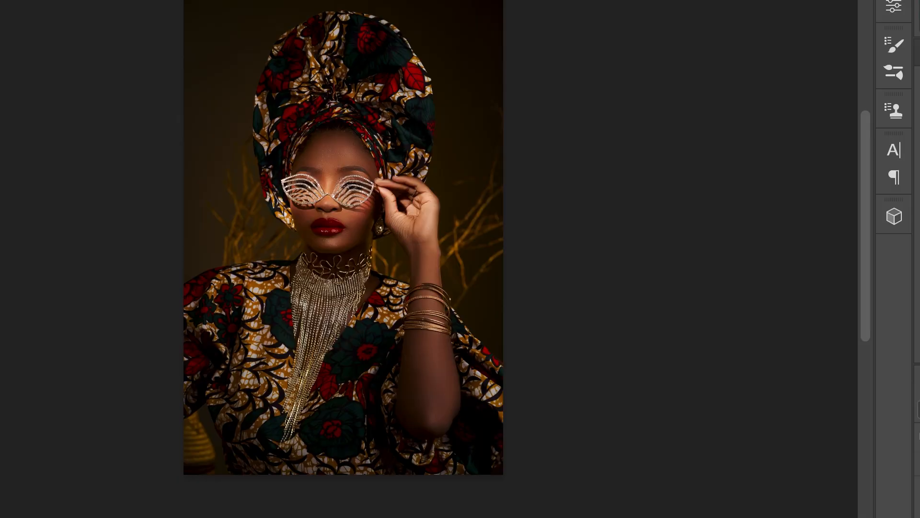
Step: Examine the glasses, lips and facial skin up close, and fit the whole portrait to the window
{"action": "scroll", "coordinate": [323, 211], "scroll_direction": "down", "scroll_amount": 2}
{"action": "scroll", "coordinate": [334, 216], "scroll_direction": "up", "scroll_amount": 4}
{"action": "scroll", "coordinate": [334, 216], "scroll_direction": "right", "scroll_amount": 2}
{"action": "scroll", "coordinate": [333, 214], "scroll_direction": "left", "scroll_amount": 5}
{"action": "scroll", "coordinate": [455, 275], "scroll_direction": "up", "scroll_amount": 10}
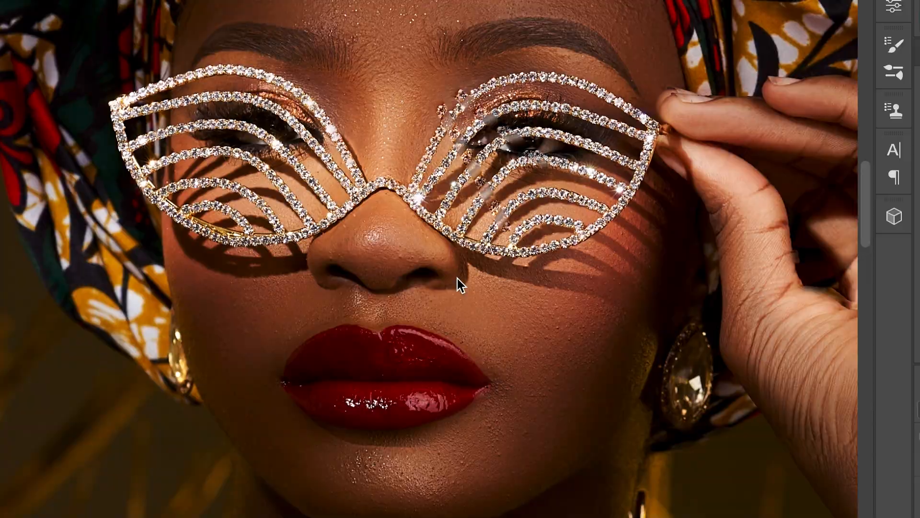
{"action": "key", "text": "super+0"}
{"action": "left_click", "coordinate": [590, 226]}
{"action": "key", "text": "Return"}
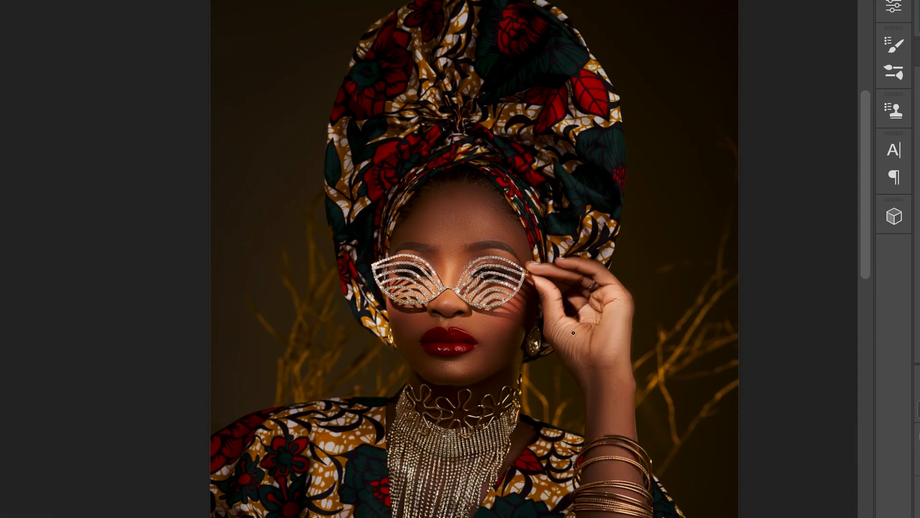
Step: Shift the portrait's colours slightly toward red and yellow with a Color Balance adjustment
{"action": "scroll", "coordinate": [466, 287], "scroll_direction": "down", "scroll_amount": 10}
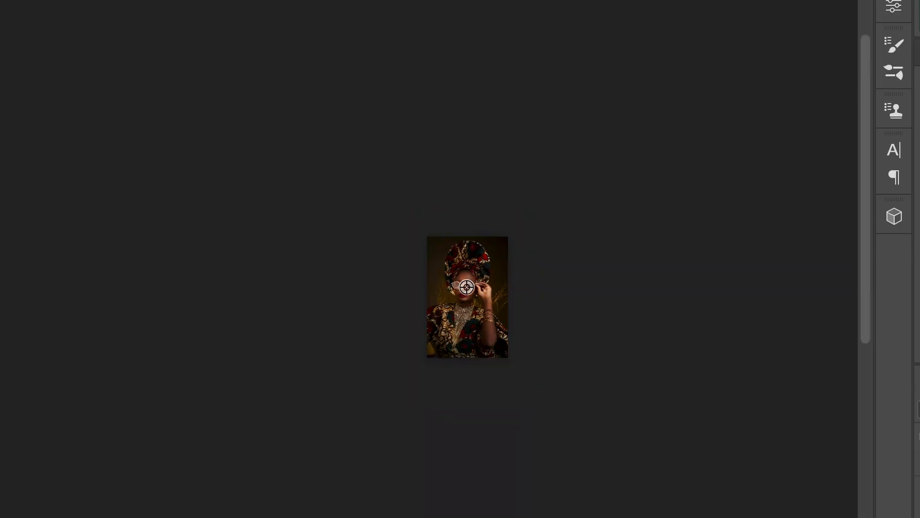
{"action": "scroll", "coordinate": [466, 287], "scroll_direction": "up", "scroll_amount": 12}
{"action": "scroll", "coordinate": [466, 287], "scroll_direction": "down", "scroll_amount": 8}
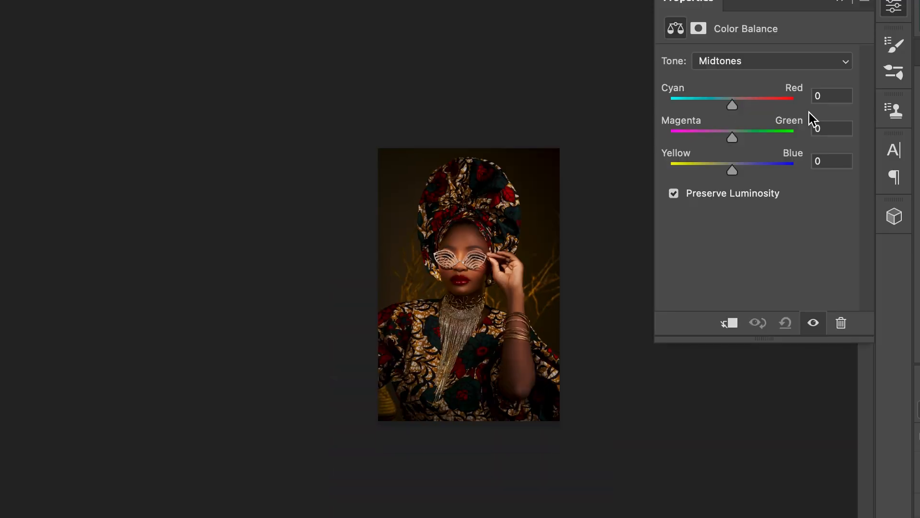
{"action": "left_click", "coordinate": [772, 61]}
{"action": "left_click", "coordinate": [772, 65]}
{"action": "left_click_drag", "start_coordinate": [732, 105], "coordinate": [737, 106]}
{"action": "left_click_drag", "start_coordinate": [732, 171], "coordinate": [729, 173]}
{"action": "left_click", "coordinate": [904, 468]}
{"action": "scroll", "coordinate": [480, 336], "scroll_direction": "up", "scroll_amount": 5}
{"action": "scroll", "coordinate": [509, 381], "scroll_direction": "down", "scroll_amount": 4}
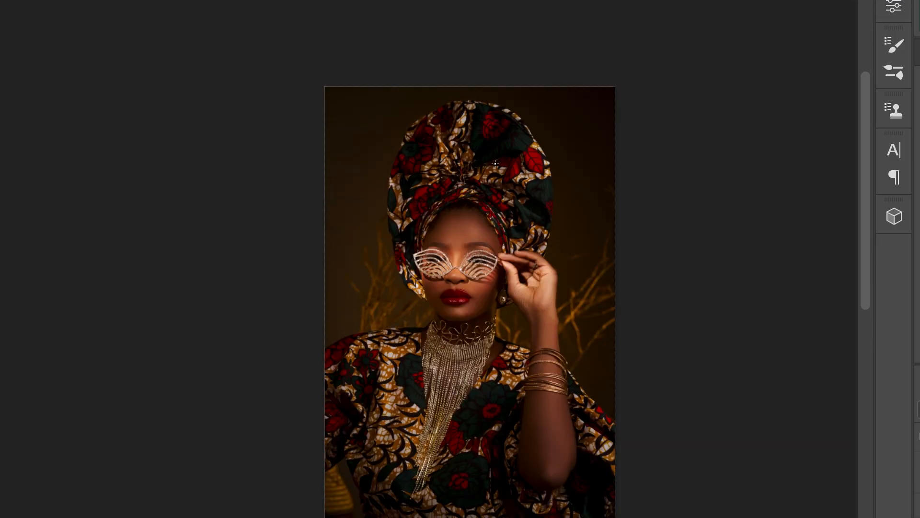
Step: Brighten the portrait with a Curves adjustment by setting the white point to input 231, output 255
{"action": "left_click", "coordinate": [829, 87]}
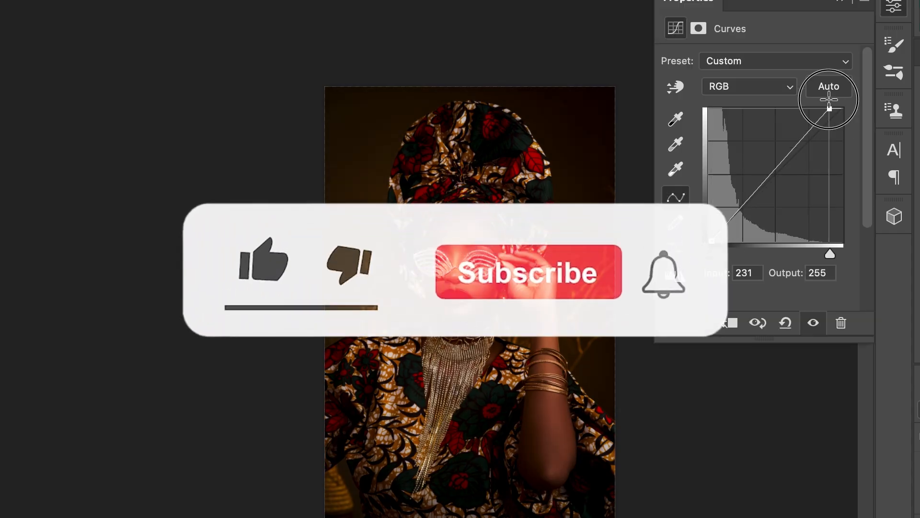
{"action": "left_click", "coordinate": [841, 2]}
Step: Review the document's history states around the colour balance and curves adjustments
{"action": "scroll", "coordinate": [576, 139], "scroll_direction": "down", "scroll_amount": 2}
{"action": "scroll", "coordinate": [577, 139], "scroll_direction": "up", "scroll_amount": 3}
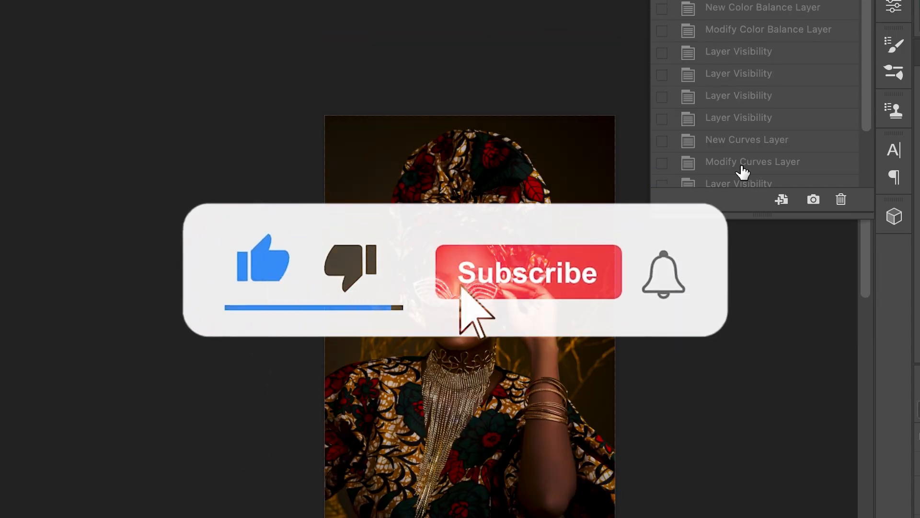
{"action": "left_click", "coordinate": [770, 176]}
{"action": "scroll", "coordinate": [576, 139], "scroll_direction": "down", "scroll_amount": 4}
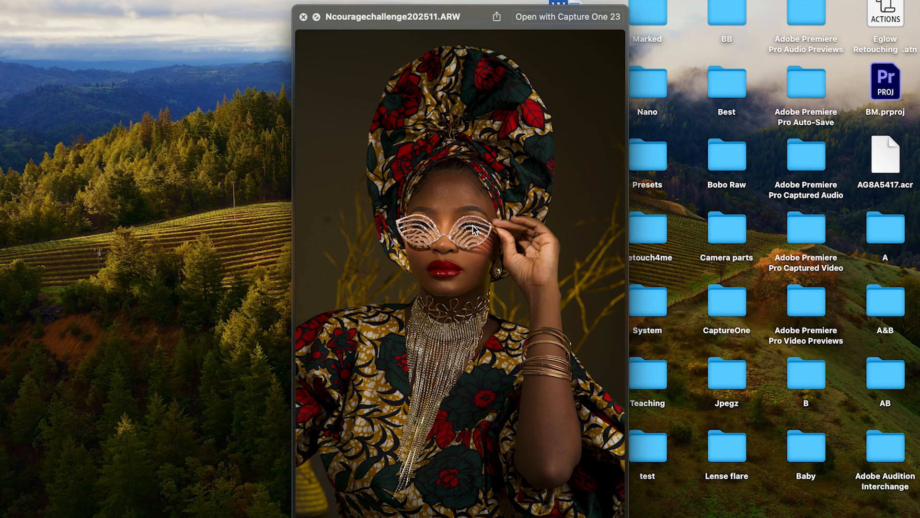
Step: Close the preview of Ncouragechallenge202511.ARW on the desktop and open the file in Capture One 23
{"action": "key", "text": "space"}
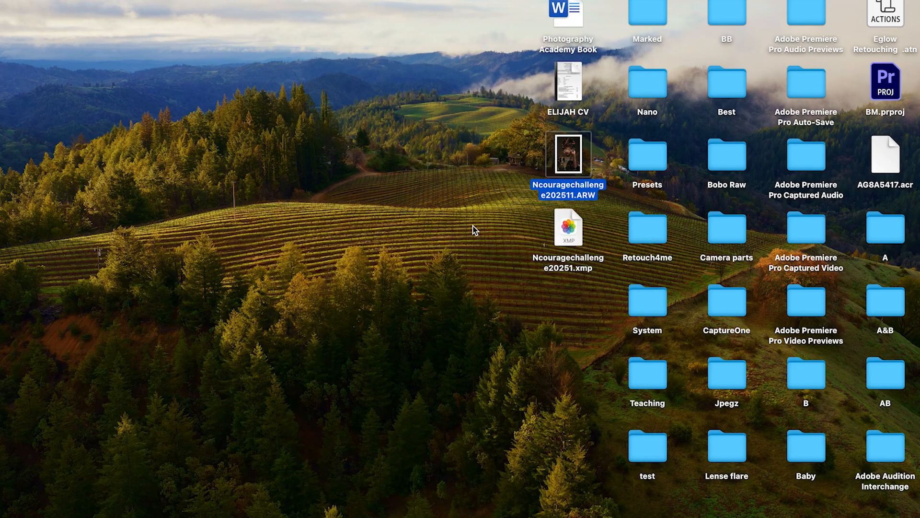
{"action": "left_click", "coordinate": [580, 172]}
{"action": "right_click", "coordinate": [580, 172]}
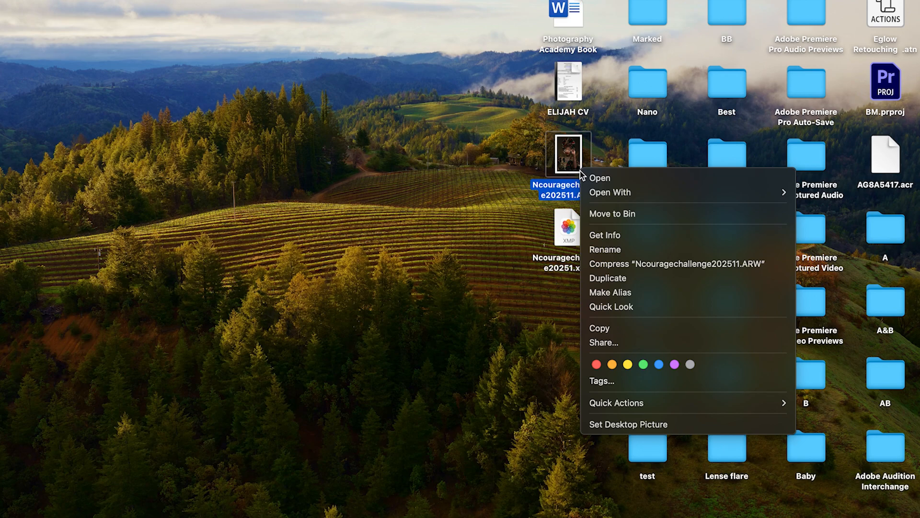
{"action": "mouse_move", "coordinate": [661, 194]}
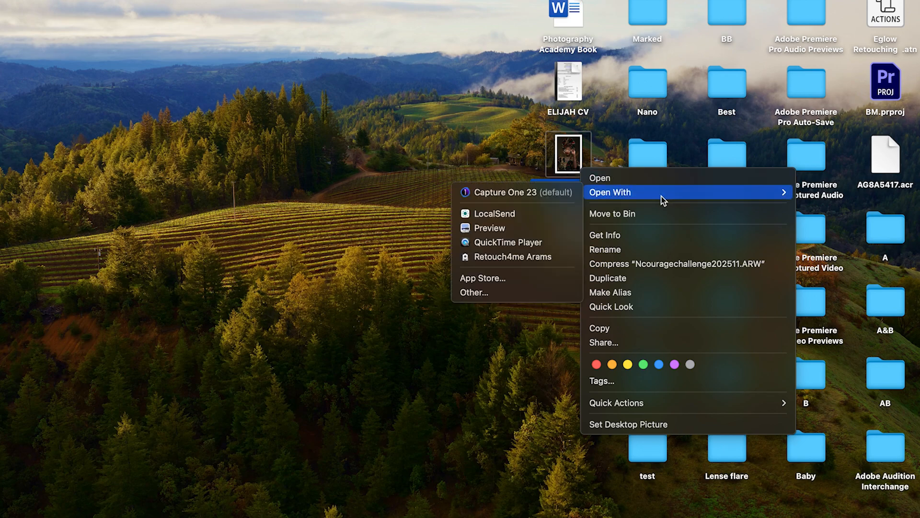
{"action": "left_click", "coordinate": [501, 192]}
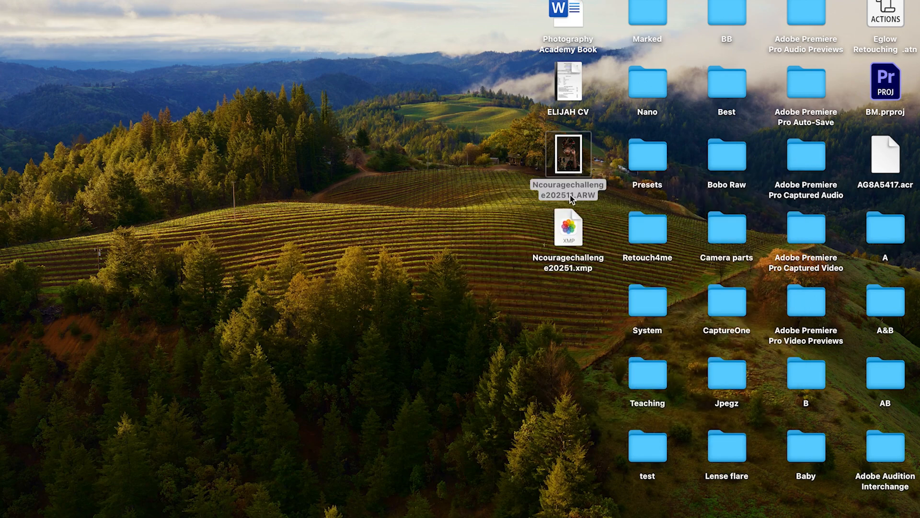
Step: Switch to Capture One and set the portrait's High Dynamic Range highlight to -60 and black to -20
{"action": "left_click", "coordinate": [426, 198]}
{"action": "mouse_move", "coordinate": [821, 515]}
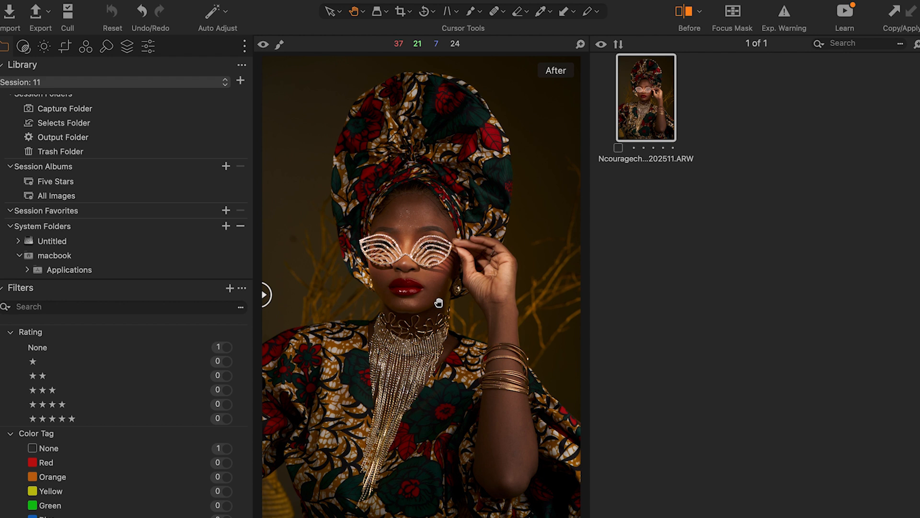
{"action": "scroll", "coordinate": [200, 139], "scroll_direction": "down", "scroll_amount": 2}
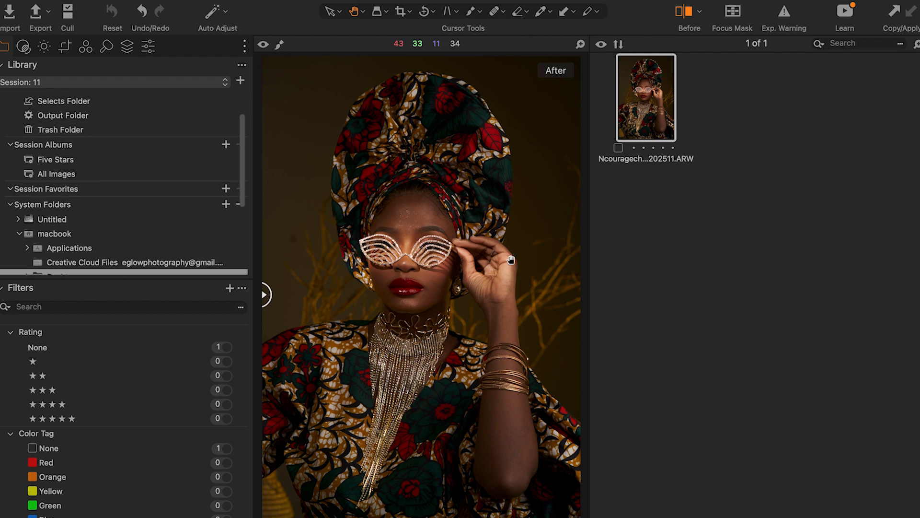
{"action": "left_click", "coordinate": [150, 48]}
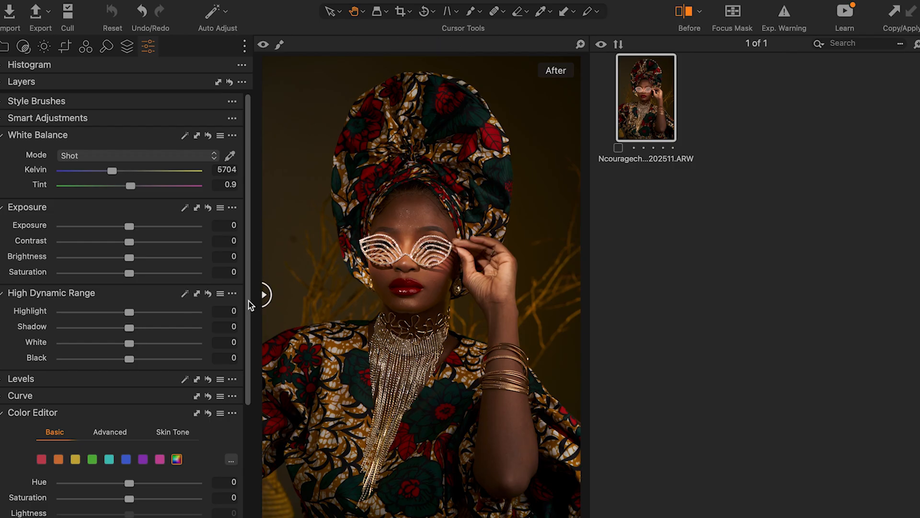
{"action": "left_click_drag", "start_coordinate": [96, 315], "coordinate": [90, 316]}
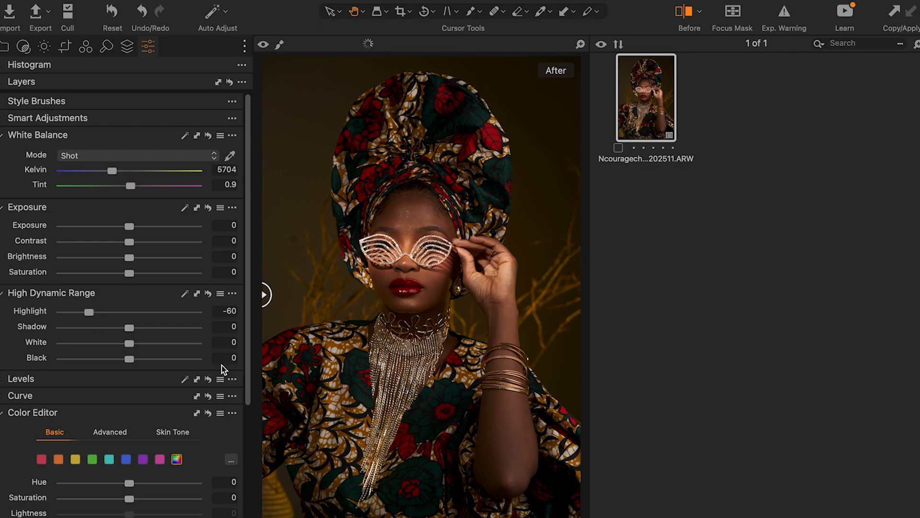
{"action": "left_click_drag", "start_coordinate": [131, 365], "coordinate": [110, 365]}
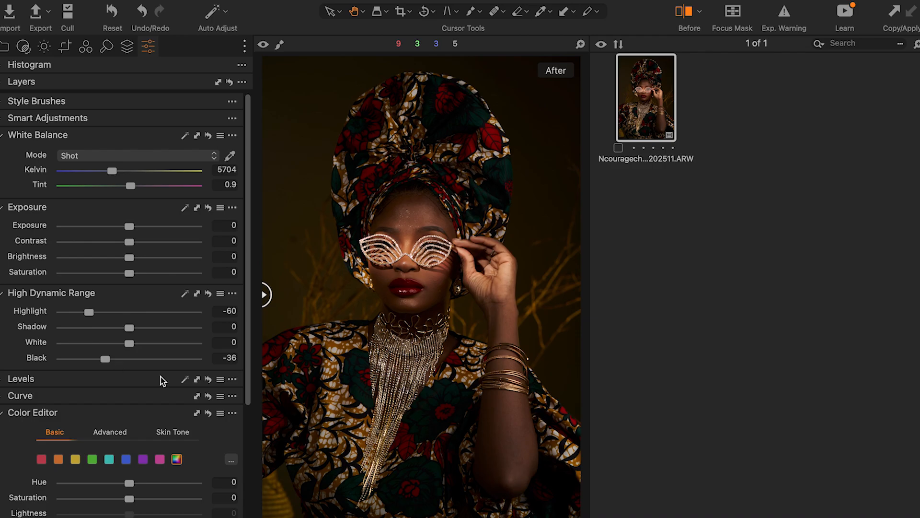
{"action": "left_click", "coordinate": [107, 360]}
{"action": "left_click_drag", "start_coordinate": [110, 359], "coordinate": [117, 362]}
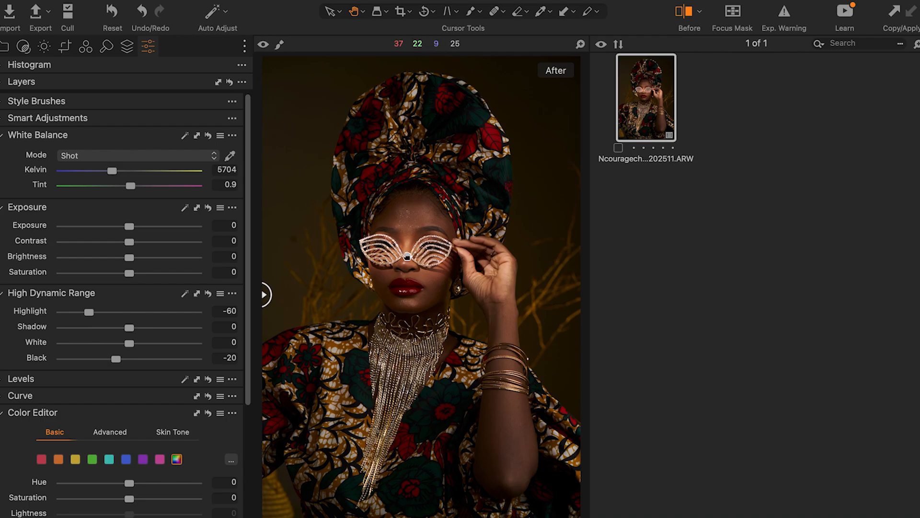
Step: Set the portrait's white to 43, contrast to 3 and shadow to 8, comparing the result with the original
{"action": "left_click_drag", "start_coordinate": [130, 346], "coordinate": [161, 349]}
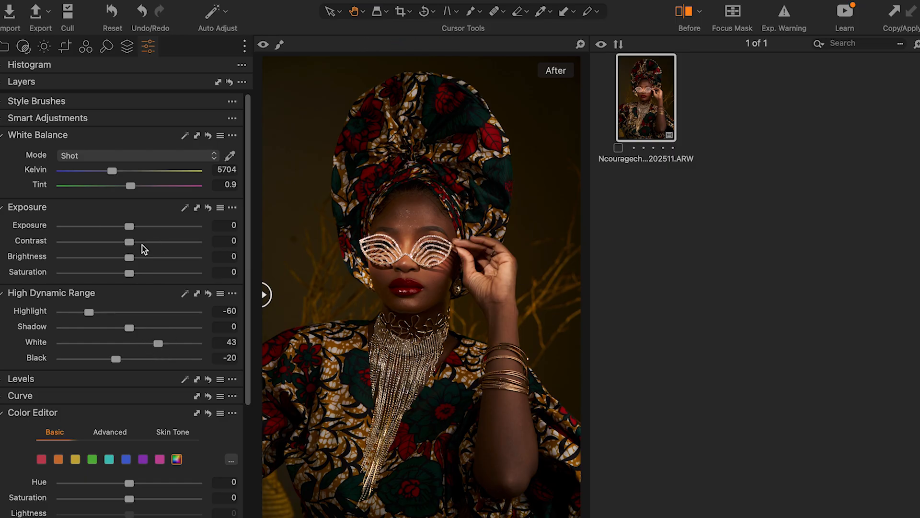
{"action": "left_click_drag", "start_coordinate": [131, 242], "coordinate": [140, 244]}
{"action": "left_click_drag", "start_coordinate": [138, 241], "coordinate": [136, 242]}
{"action": "left_click_drag", "start_coordinate": [134, 329], "coordinate": [135, 328]}
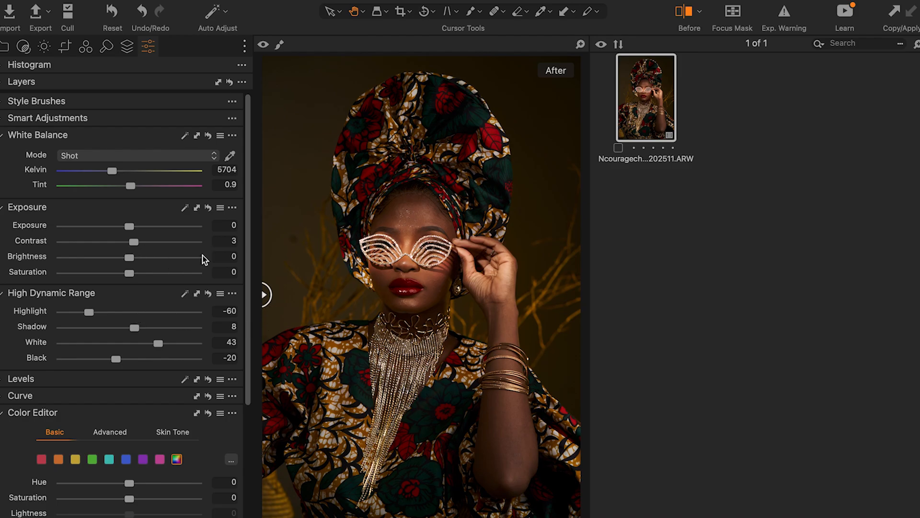
{"action": "left_click", "coordinate": [686, 12]}
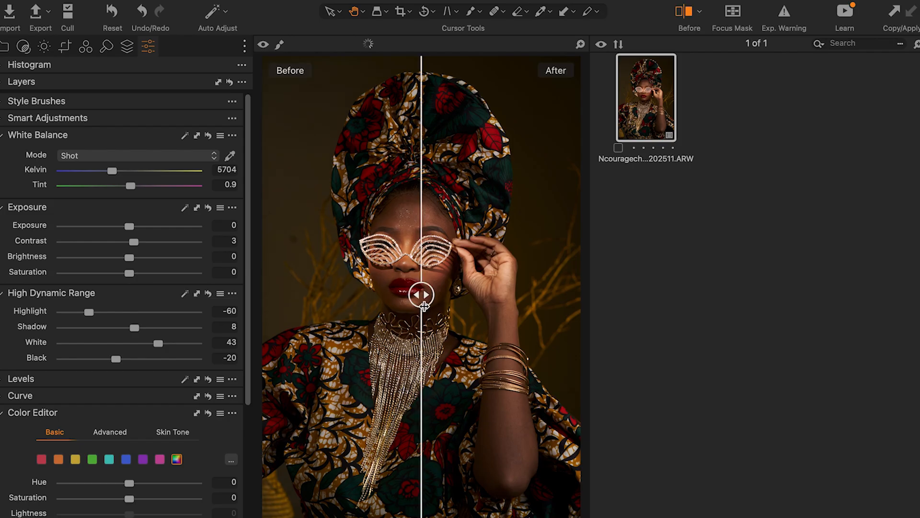
{"action": "left_click_drag", "start_coordinate": [421, 294], "coordinate": [246, 474]}
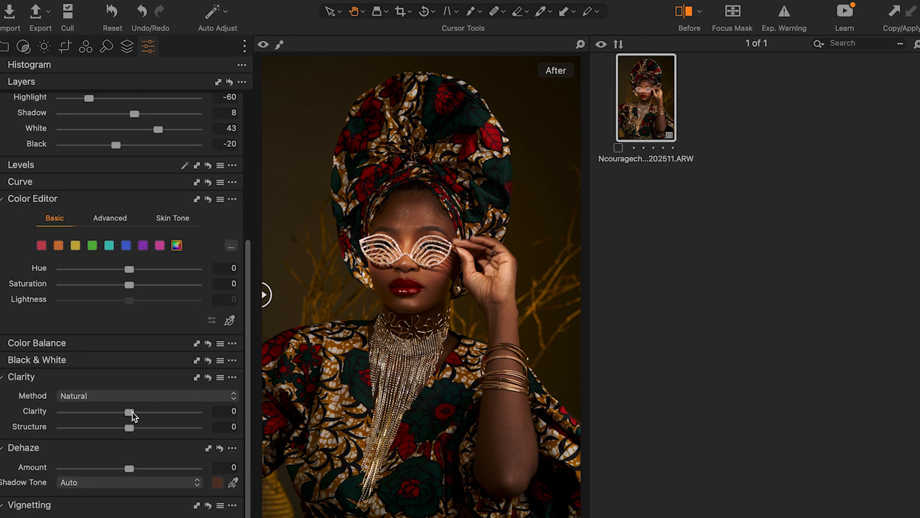
Step: Set clarity and structure to 5 each with the Natural method and check the face up close against the original
{"action": "left_click_drag", "start_coordinate": [133, 412], "coordinate": [134, 430]}
{"action": "scroll", "coordinate": [404, 239], "scroll_direction": "up", "scroll_amount": 2}
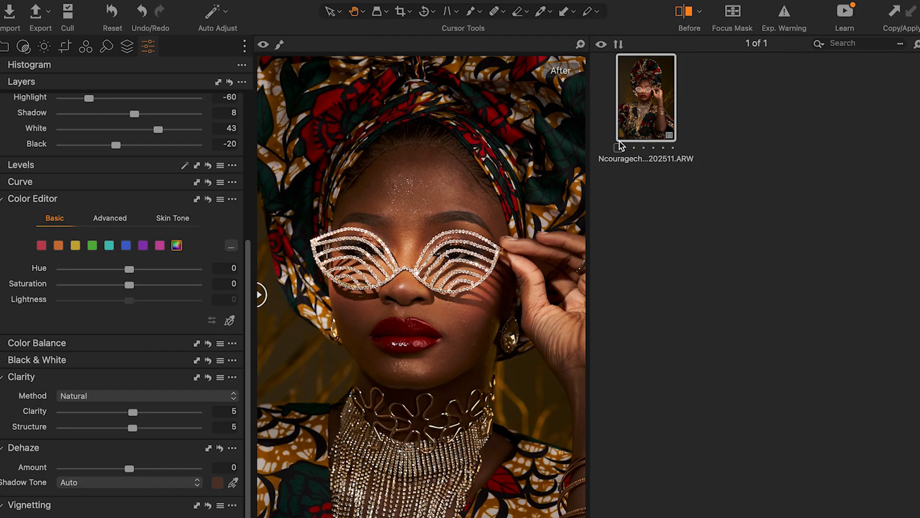
{"action": "left_click_drag", "start_coordinate": [262, 295], "coordinate": [169, 344]}
{"action": "double_click", "coordinate": [470, 359]}
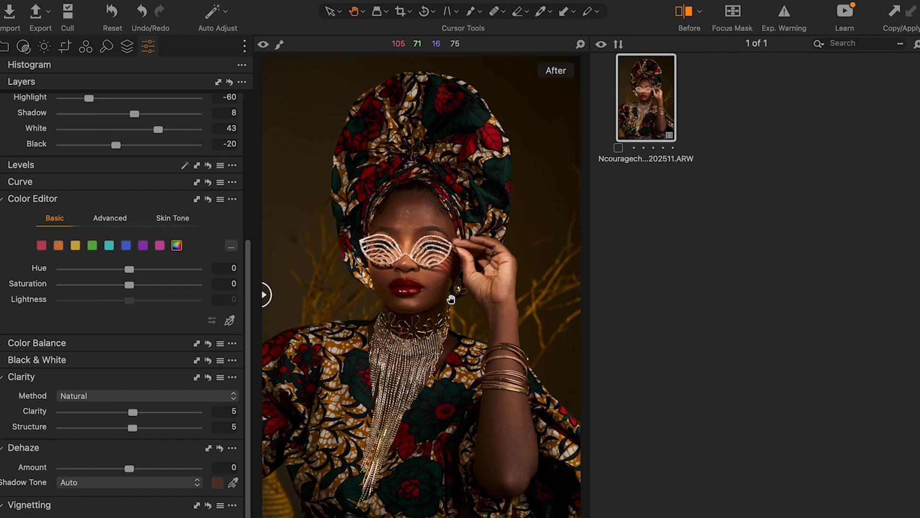
Step: Send the adjusted raw file to Adobe Photoshop 2024 for editing as a TIFF variant
{"action": "left_click", "coordinate": [50, 15]}
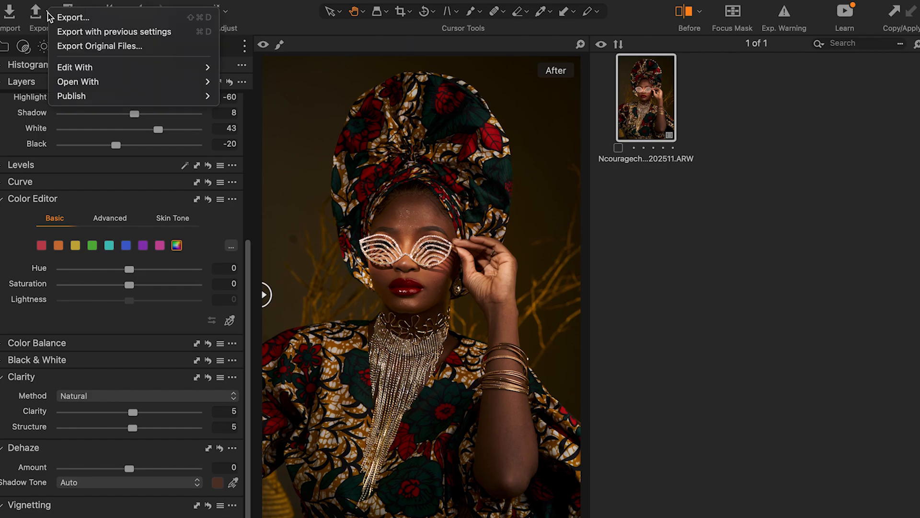
{"action": "mouse_move", "coordinate": [112, 71]}
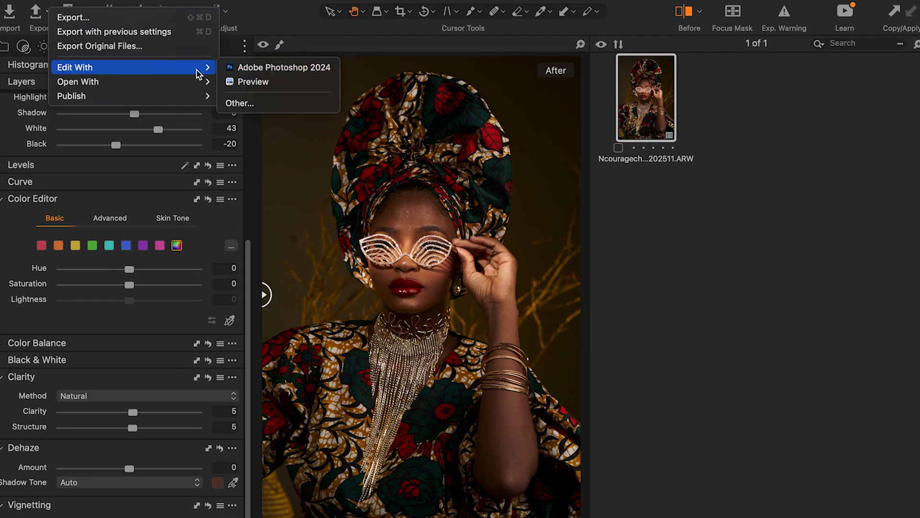
{"action": "left_click", "coordinate": [310, 68]}
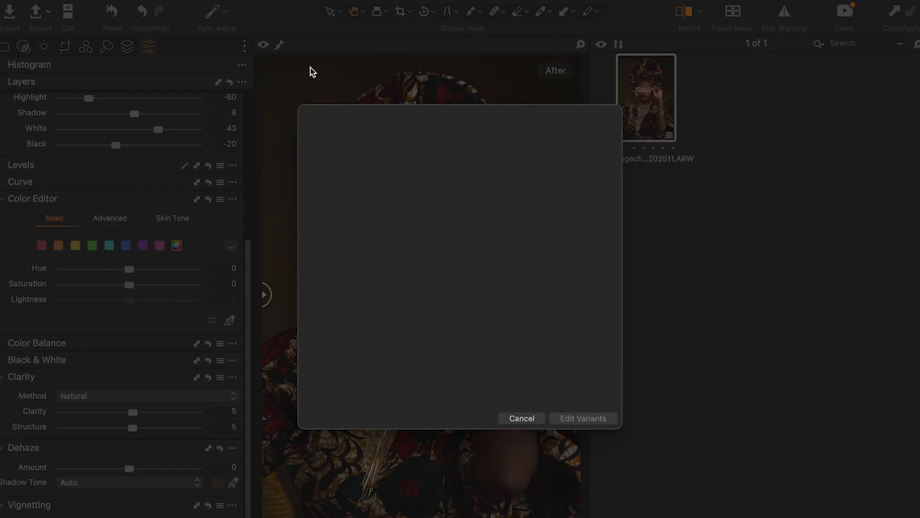
{"action": "left_click", "coordinate": [599, 420]}
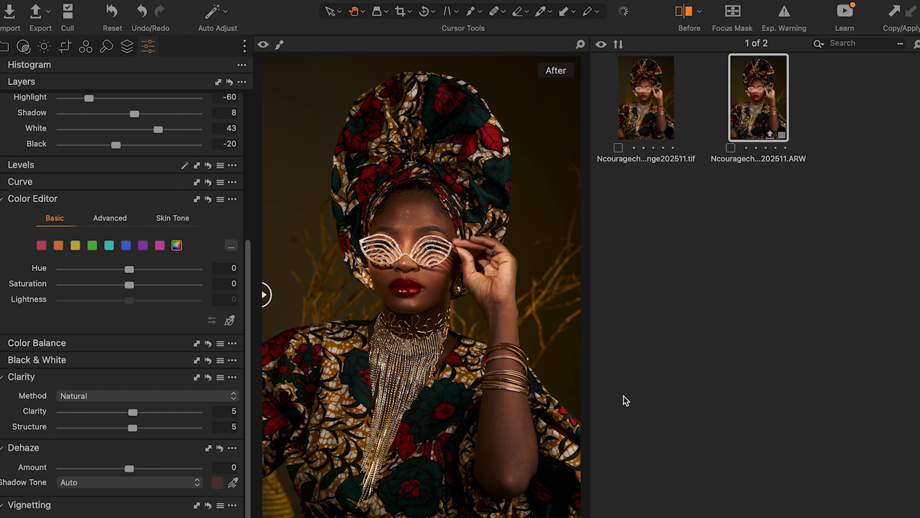
{"action": "mouse_move", "coordinate": [592, 513]}
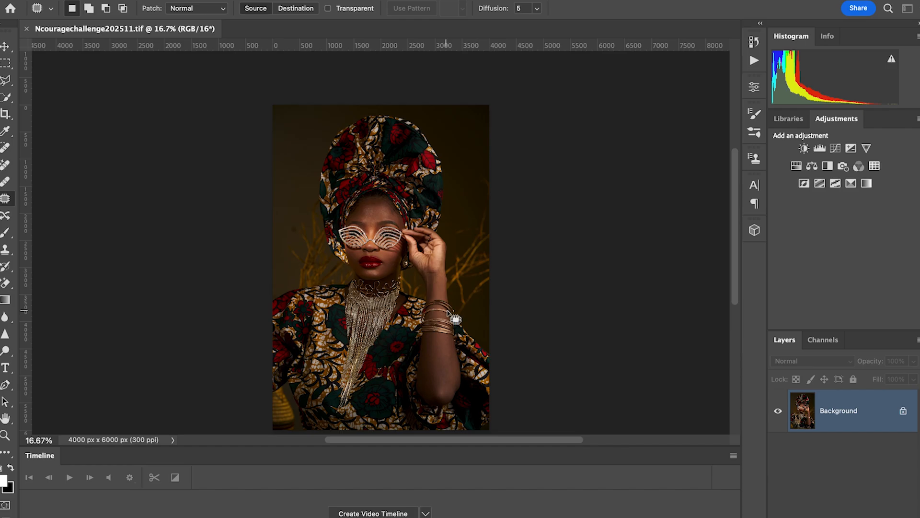
Step: Duplicate the Background layer and open the copy in the Camera Raw filter
{"action": "key", "text": "ctrl+j"}
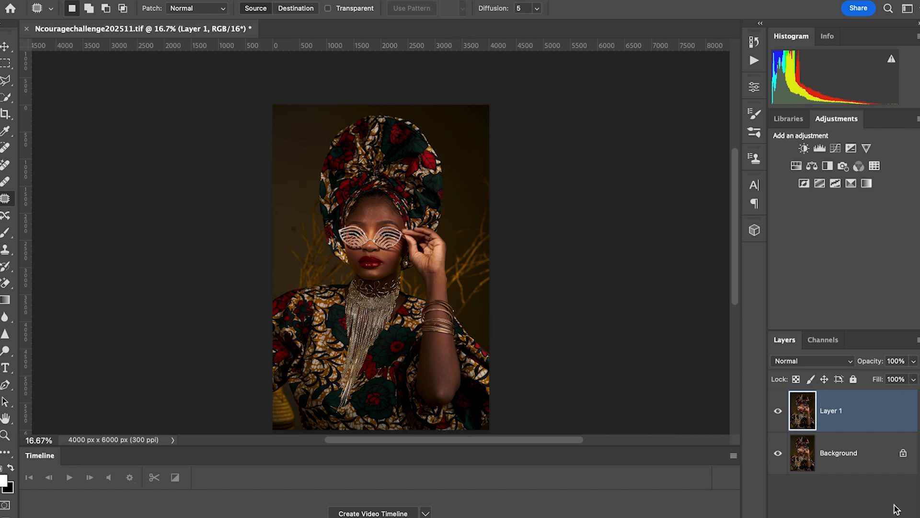
{"action": "scroll", "coordinate": [305, 40], "scroll_direction": "down", "scroll_amount": 5}
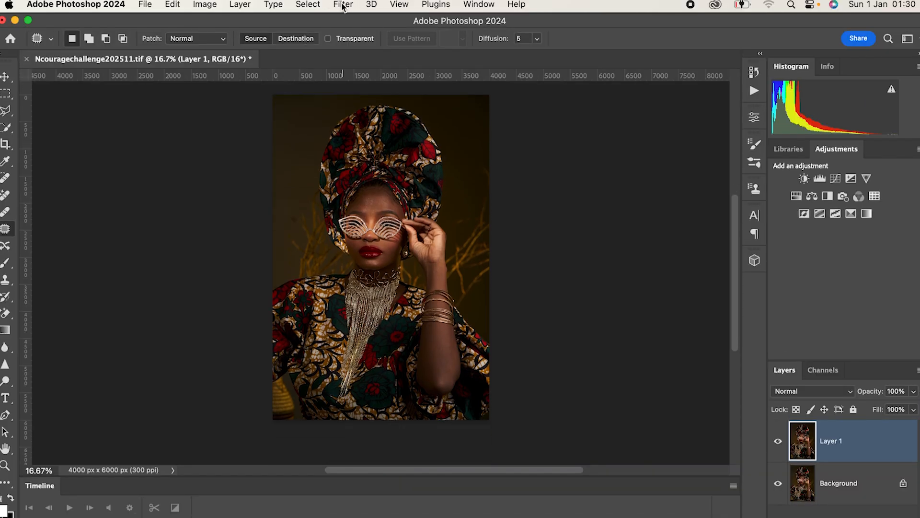
{"action": "left_click", "coordinate": [344, 7]}
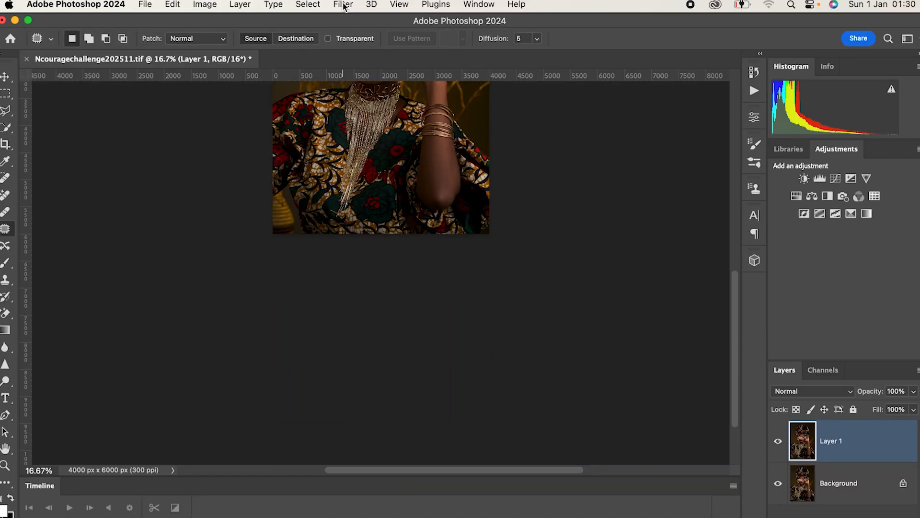
{"action": "left_click", "coordinate": [344, 6]}
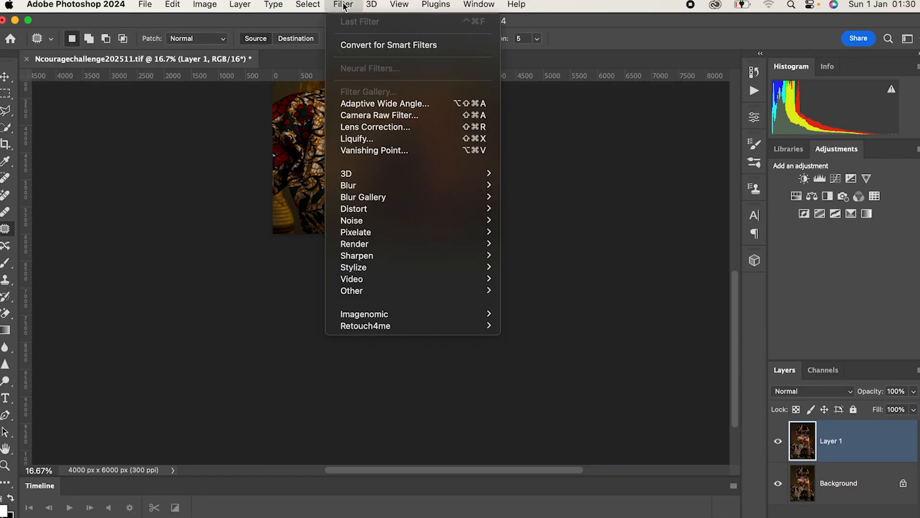
{"action": "left_click", "coordinate": [386, 116]}
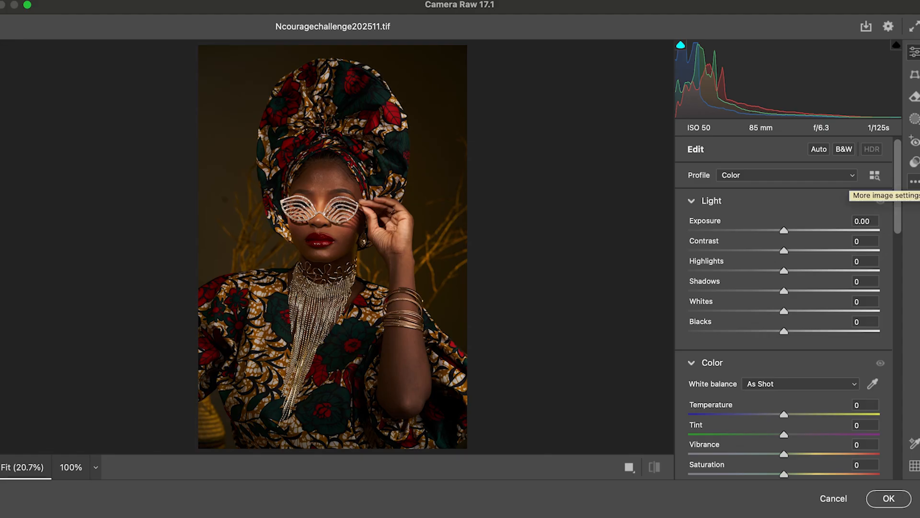
Step: Load the settings file Preset for Light Skin 2.xmp from the Presets folder into Camera Raw
{"action": "left_click", "coordinate": [915, 183]}
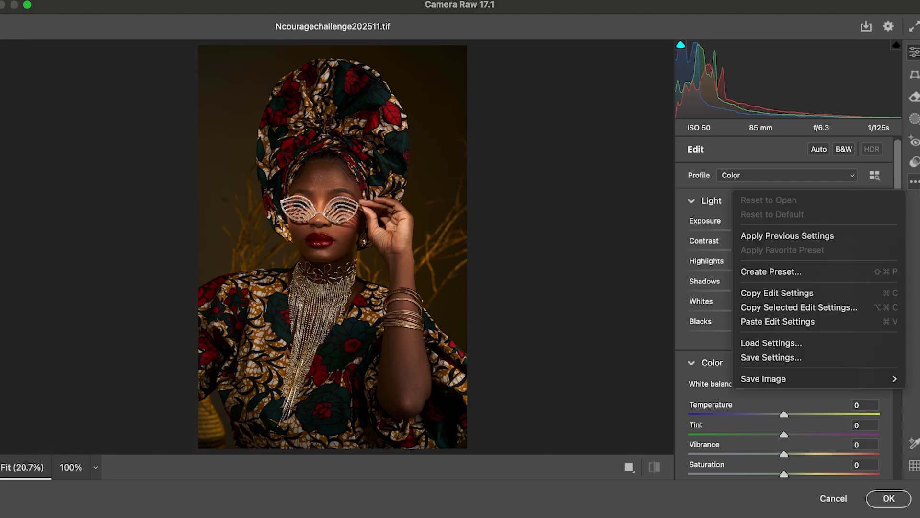
{"action": "left_click", "coordinate": [764, 343]}
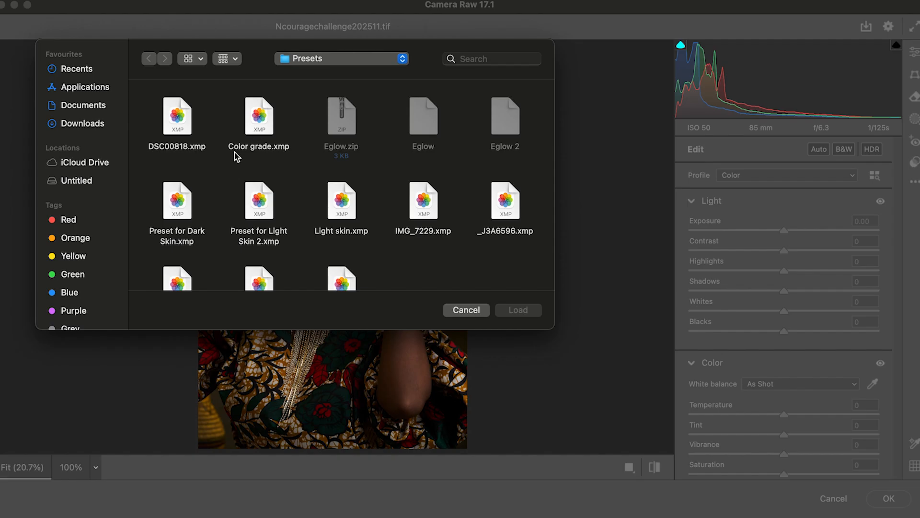
{"action": "scroll", "coordinate": [407, 196], "scroll_direction": "down", "scroll_amount": 3}
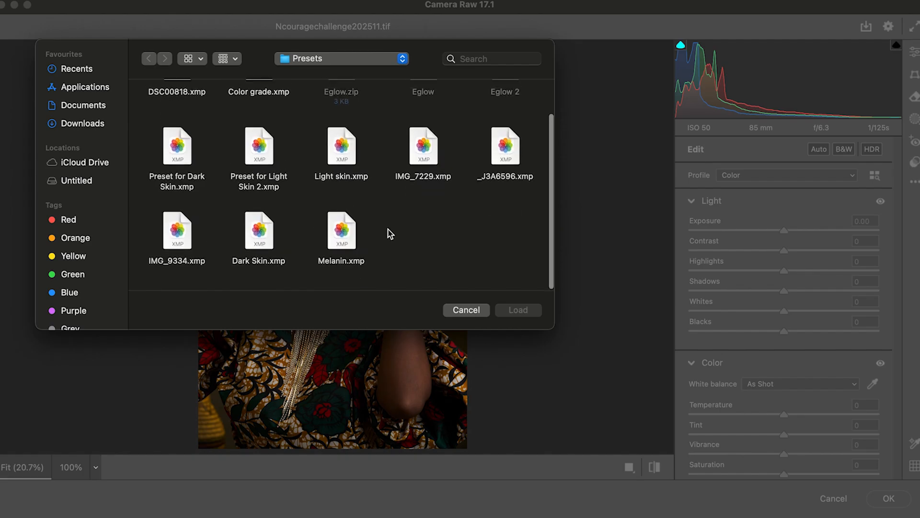
{"action": "scroll", "coordinate": [389, 232], "scroll_direction": "up", "scroll_amount": 2}
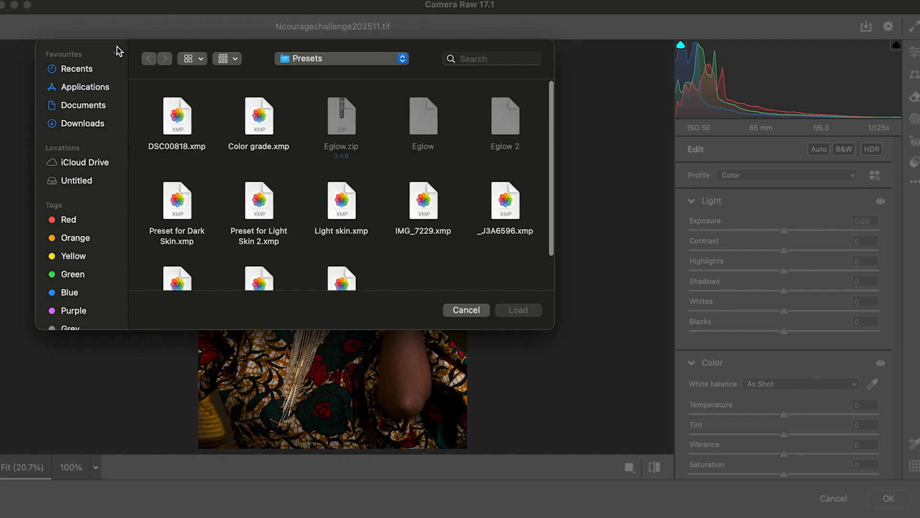
{"action": "left_click_drag", "start_coordinate": [257, 45], "coordinate": [679, 83]}
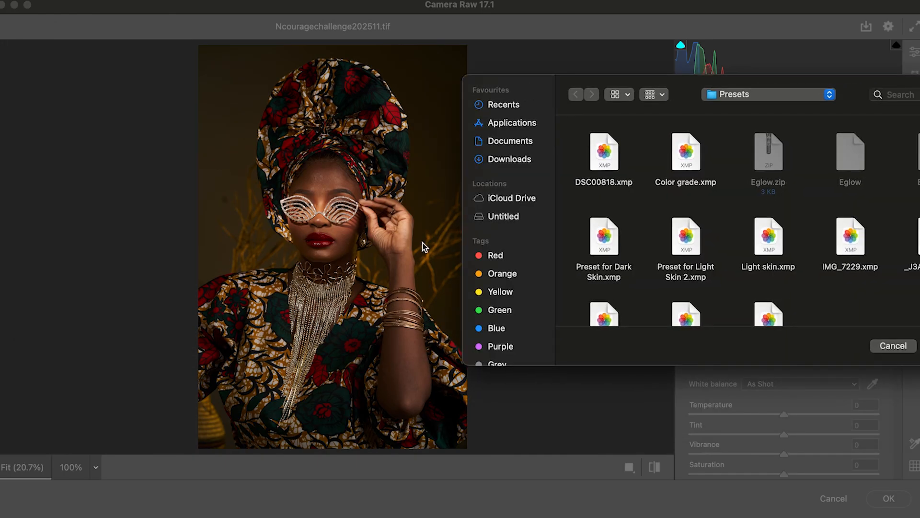
{"action": "left_click", "coordinate": [685, 237]}
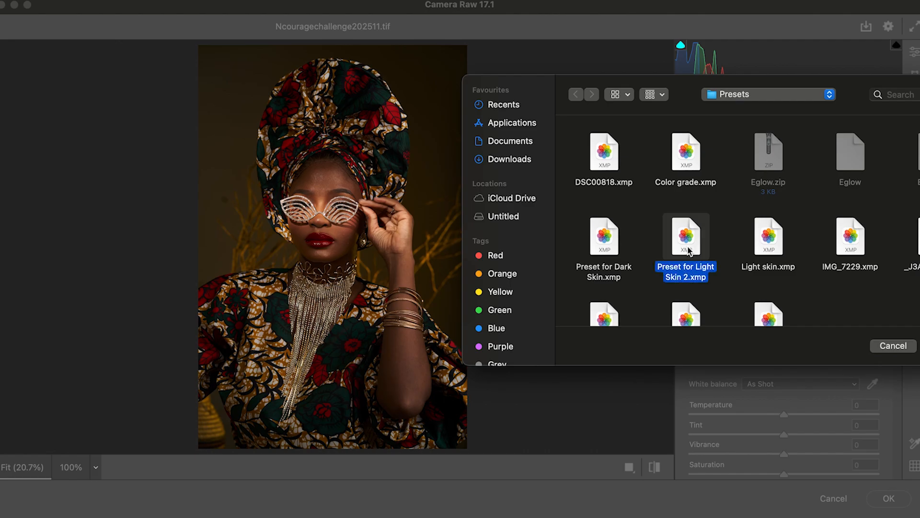
{"action": "left_click_drag", "start_coordinate": [812, 86], "coordinate": [713, 68]}
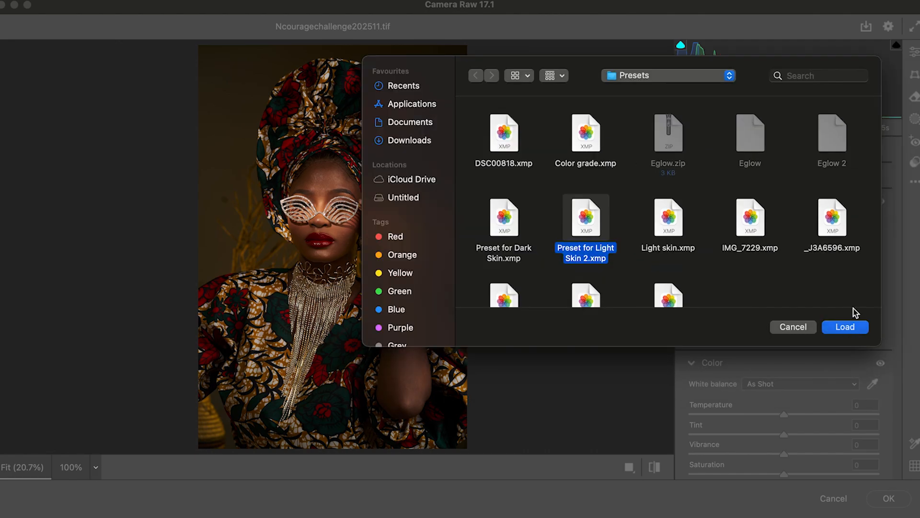
{"action": "key", "text": "Return"}
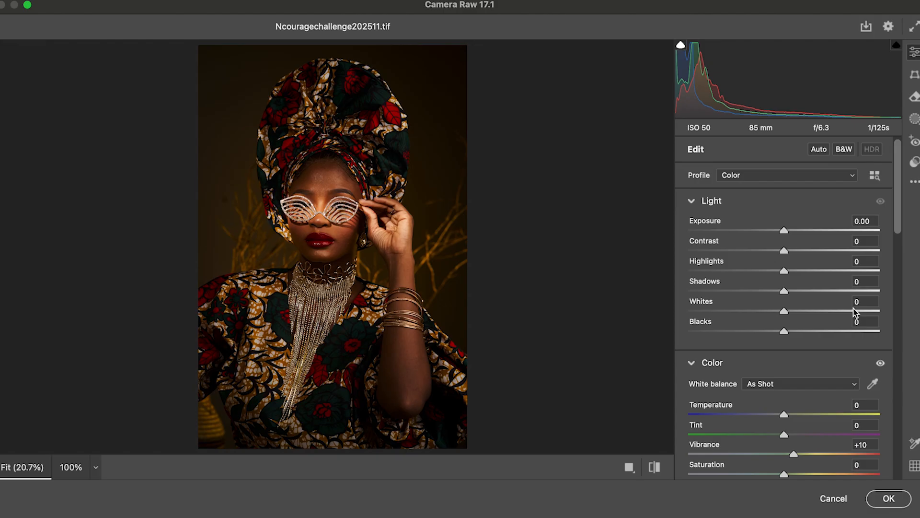
Step: Compare the portrait with and without the loaded preset, and inspect the face at 100%
{"action": "left_click", "coordinate": [655, 467]}
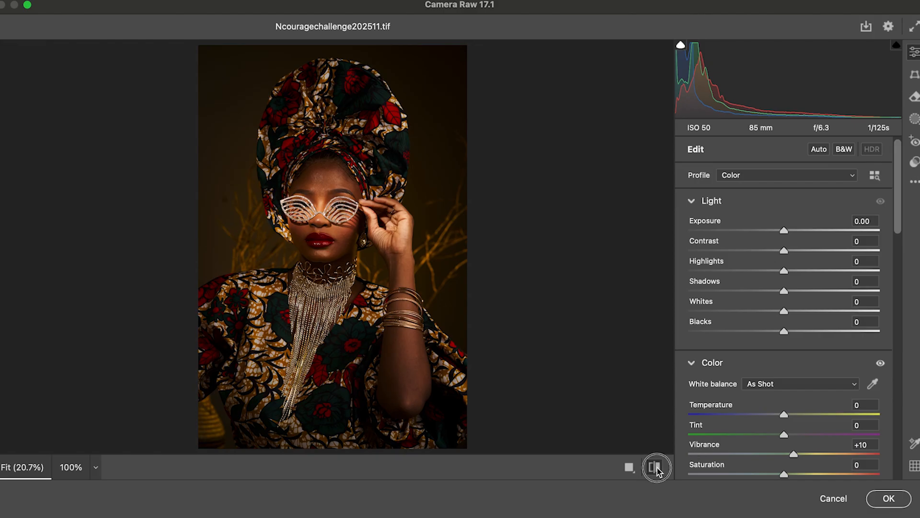
{"action": "left_click", "coordinate": [657, 469]}
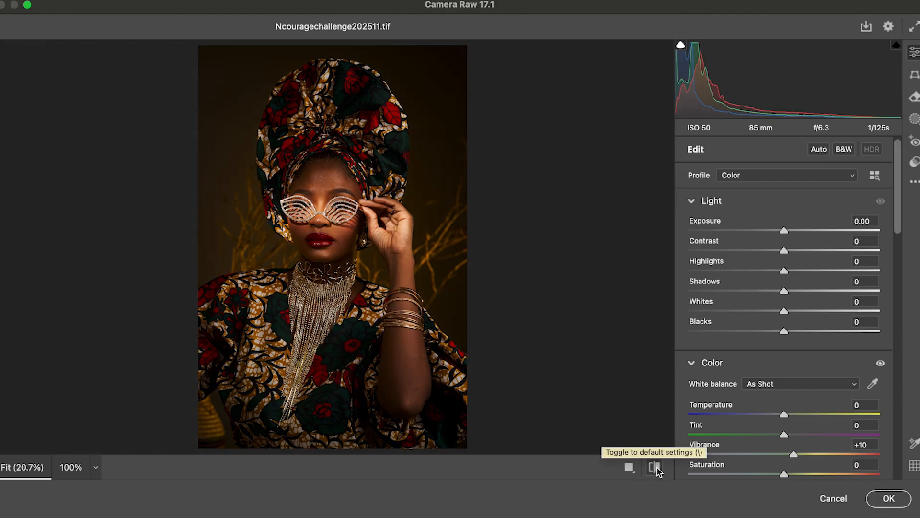
{"action": "left_click", "coordinate": [655, 468]}
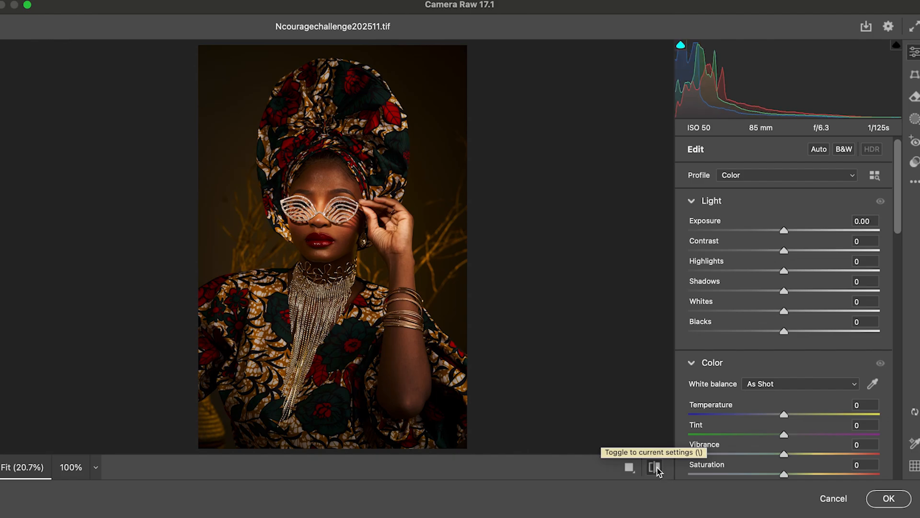
{"action": "left_click", "coordinate": [655, 468]}
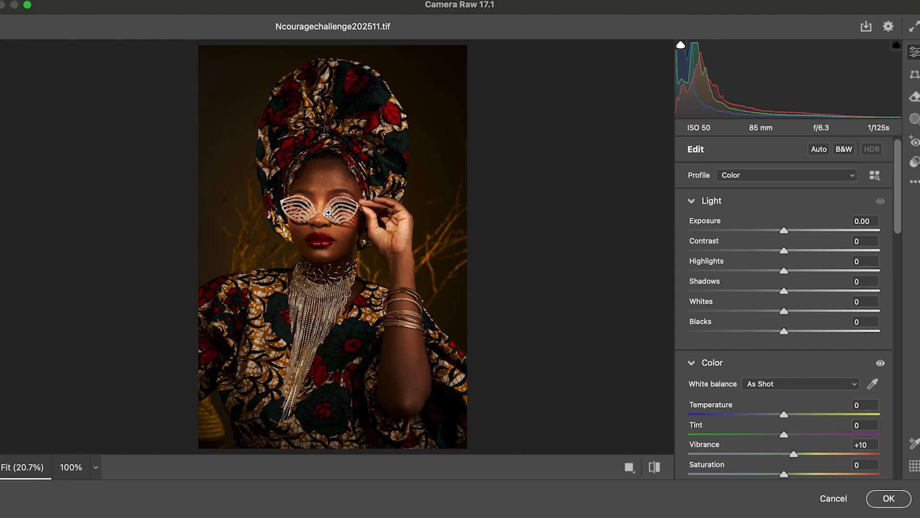
{"action": "left_click", "coordinate": [402, 216]}
{"action": "left_click_drag", "start_coordinate": [403, 216], "coordinate": [381, 183]}
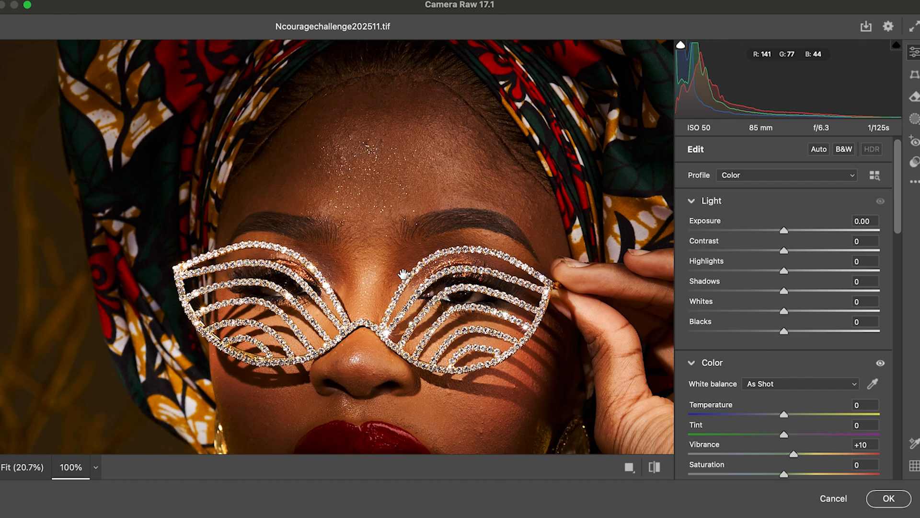
Step: Cool the portrait's white balance by setting the Camera Raw Temperature to -5
{"action": "scroll", "coordinate": [403, 274], "scroll_direction": "down", "scroll_amount": 2}
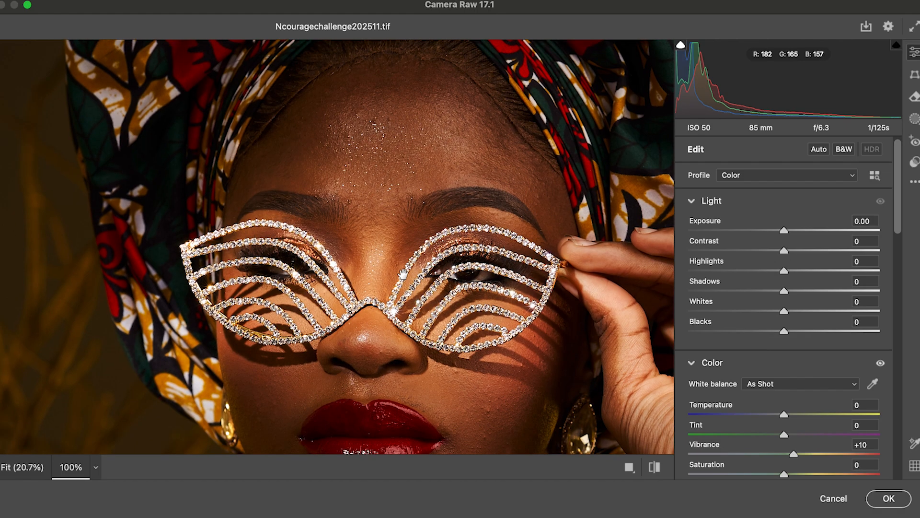
{"action": "scroll", "coordinate": [403, 274], "scroll_direction": "down", "scroll_amount": 2}
{"action": "scroll", "coordinate": [403, 274], "scroll_direction": "down", "scroll_amount": 1}
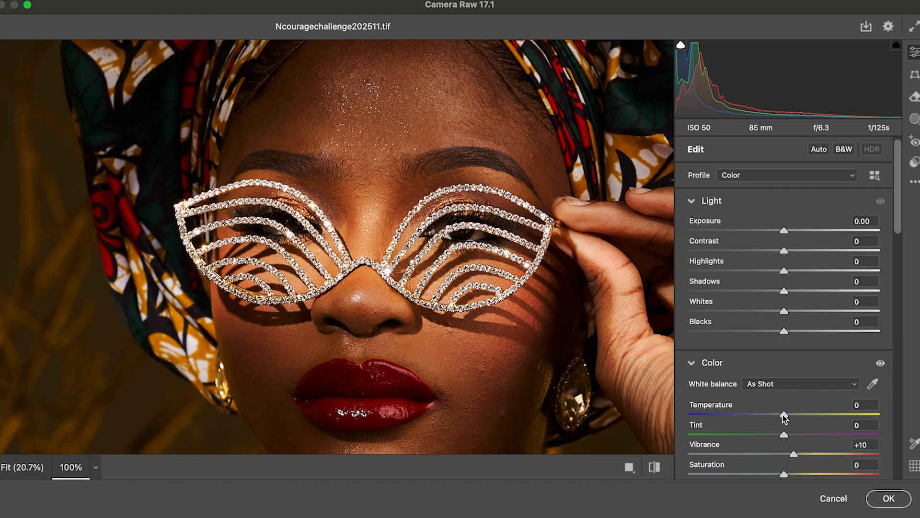
{"action": "left_click_drag", "start_coordinate": [783, 413], "coordinate": [777, 415]}
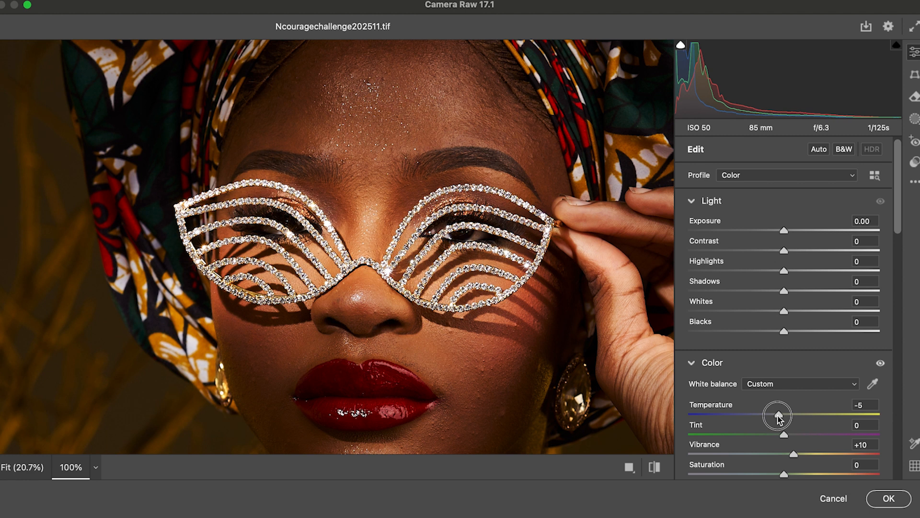
{"action": "left_click_drag", "start_coordinate": [777, 415], "coordinate": [775, 415]}
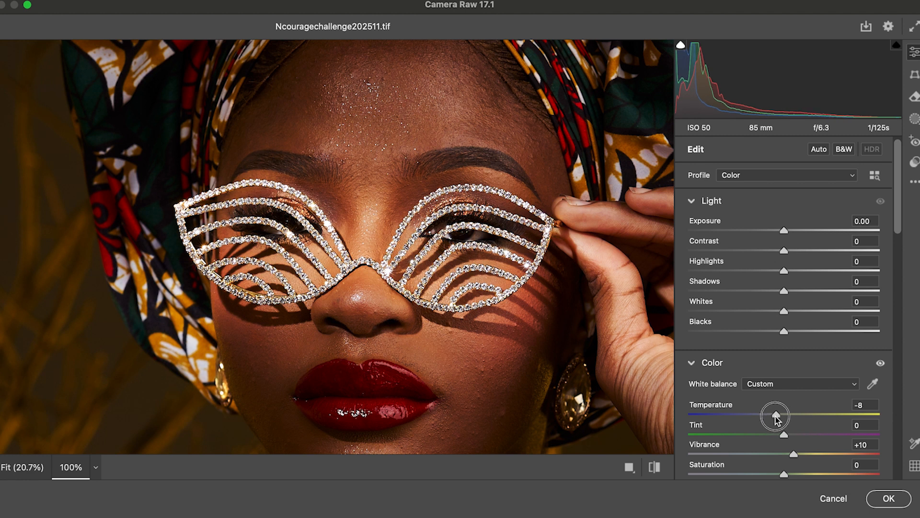
{"action": "left_click_drag", "start_coordinate": [775, 415], "coordinate": [779, 415]}
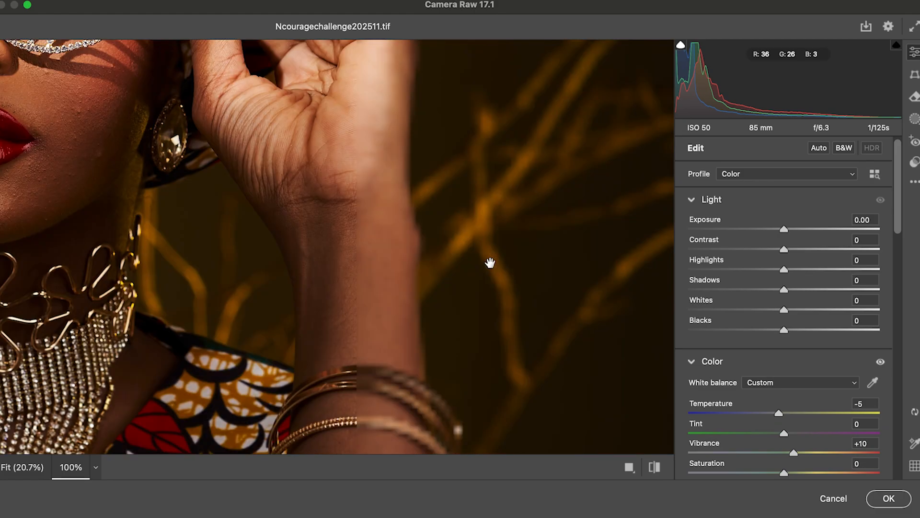
Step: Compare the whole portrait under default and current settings, and apply the Camera Raw adjustments to Layer 1
{"action": "left_click_drag", "start_coordinate": [76, 224], "coordinate": [78, 225]}
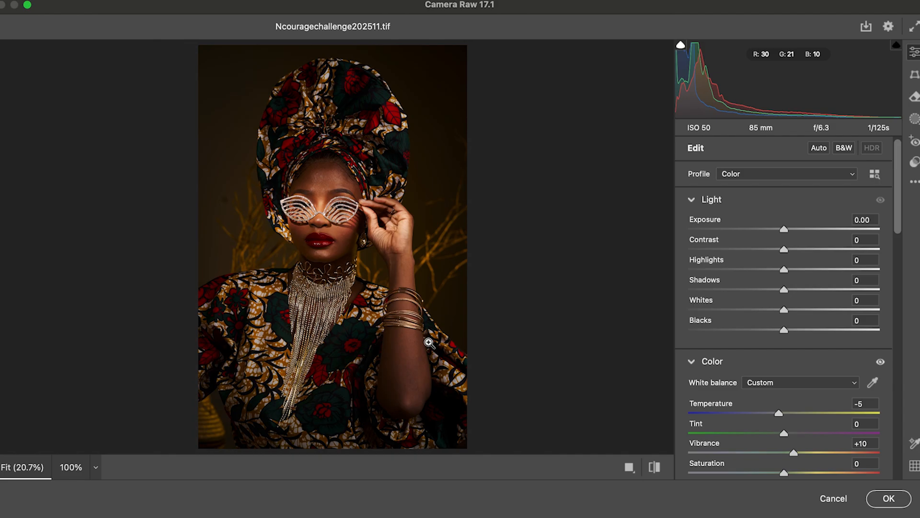
{"action": "left_click", "coordinate": [654, 468]}
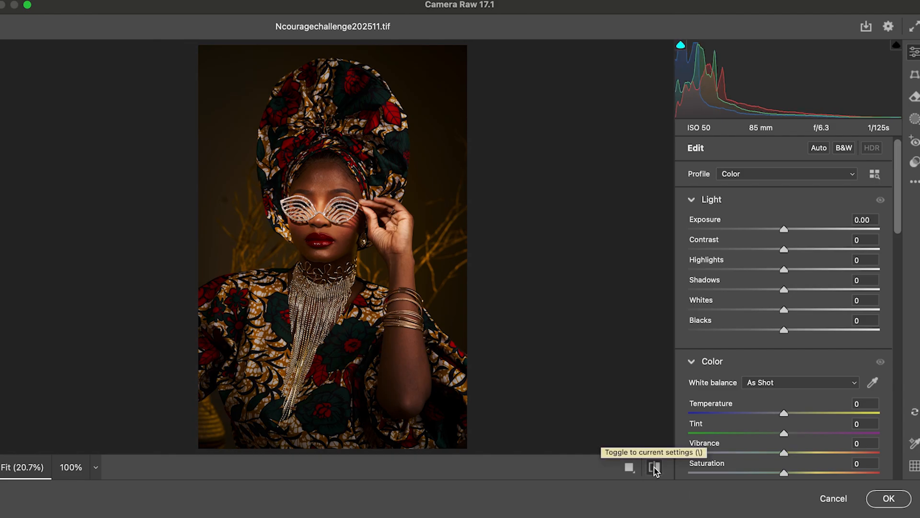
{"action": "left_click", "coordinate": [654, 467]}
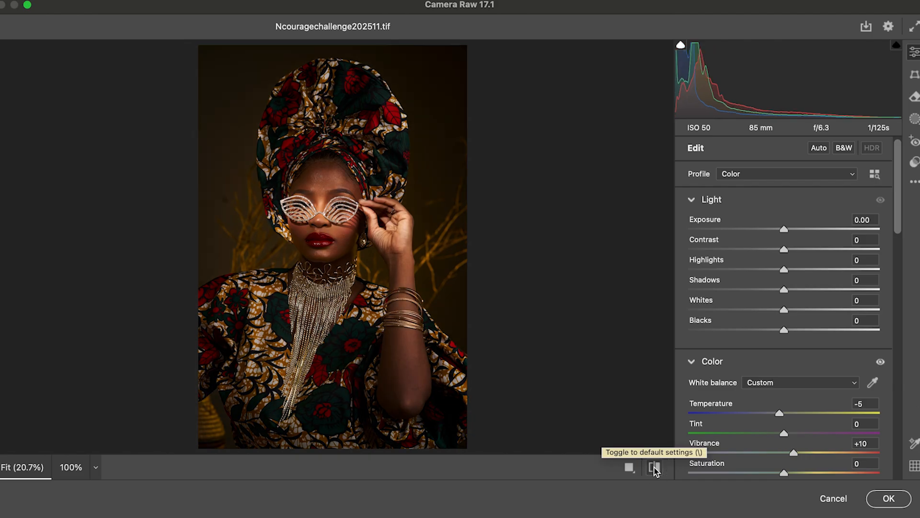
{"action": "left_click", "coordinate": [655, 468]}
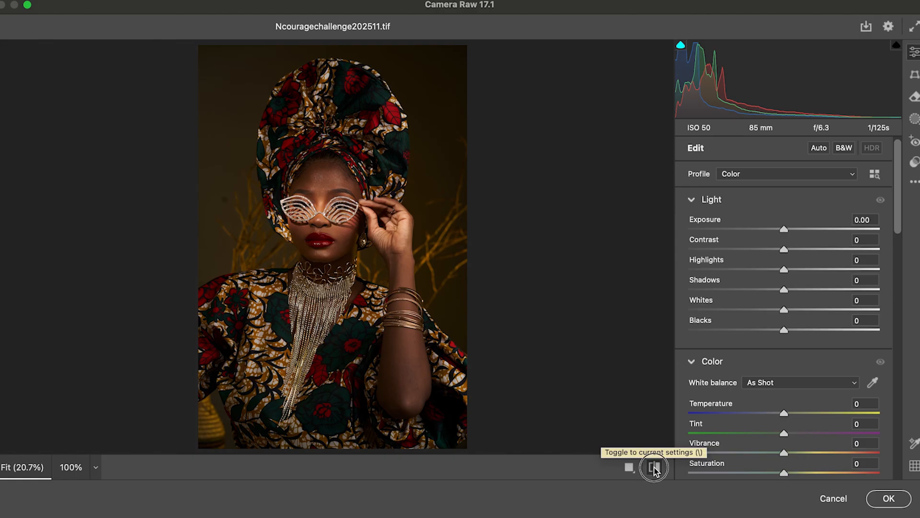
{"action": "left_click", "coordinate": [654, 467]}
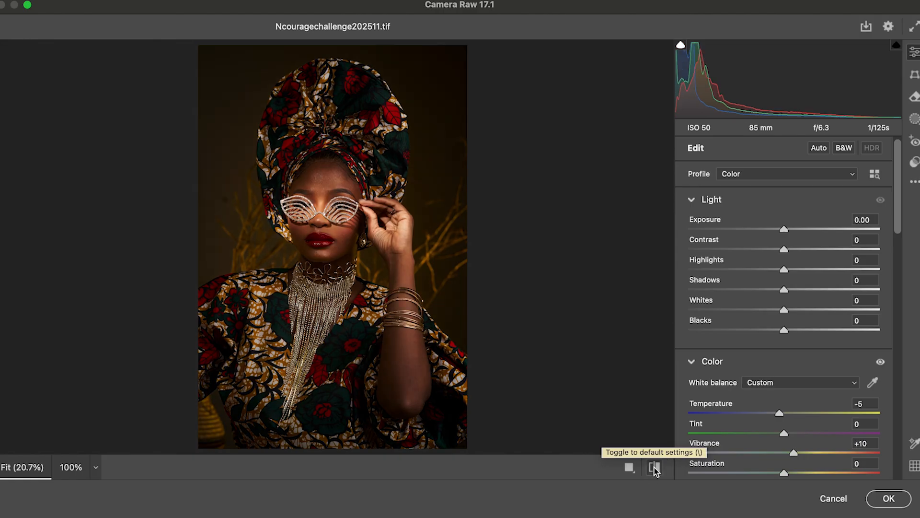
{"action": "left_click", "coordinate": [889, 499]}
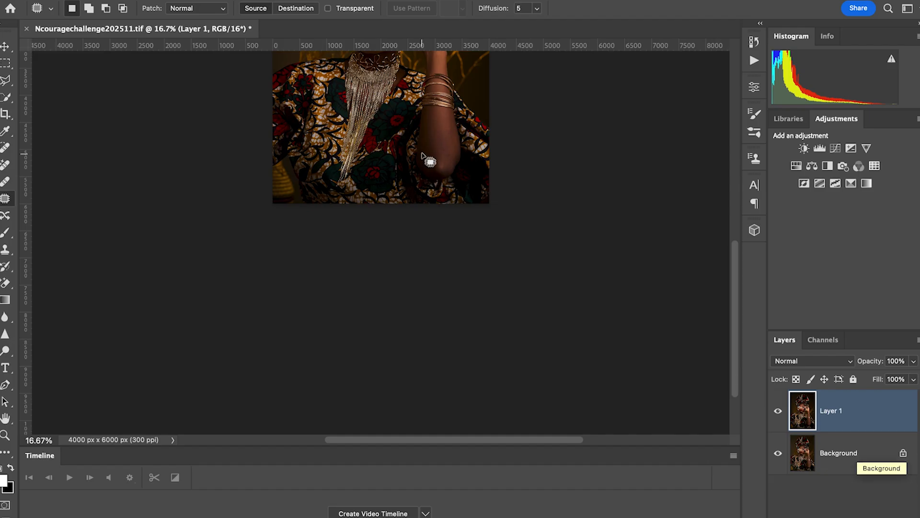
Step: Compare the graded portrait with the original by hiding and reshowing Layer 1 with the face in view
{"action": "scroll", "coordinate": [422, 156], "scroll_direction": "up", "scroll_amount": 5}
{"action": "scroll", "coordinate": [425, 160], "scroll_direction": "up", "scroll_amount": 2}
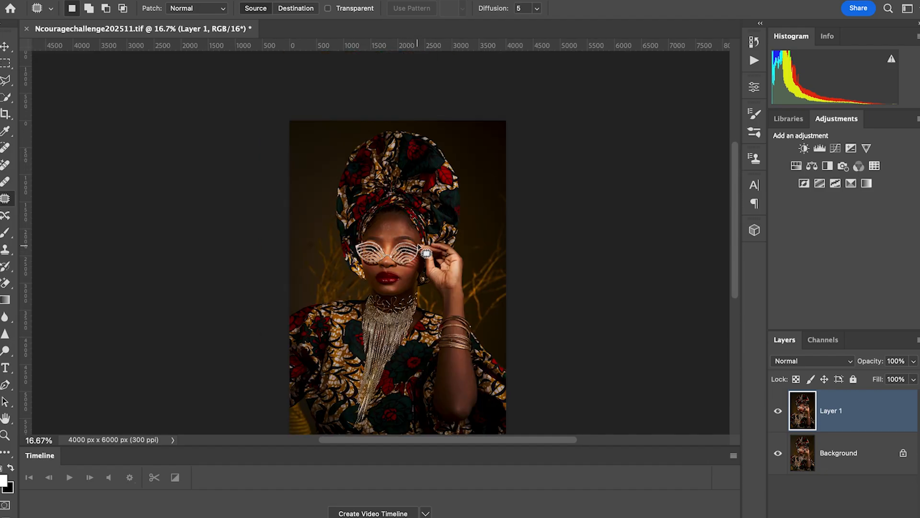
{"action": "scroll", "coordinate": [389, 259], "scroll_direction": "up", "scroll_amount": 5}
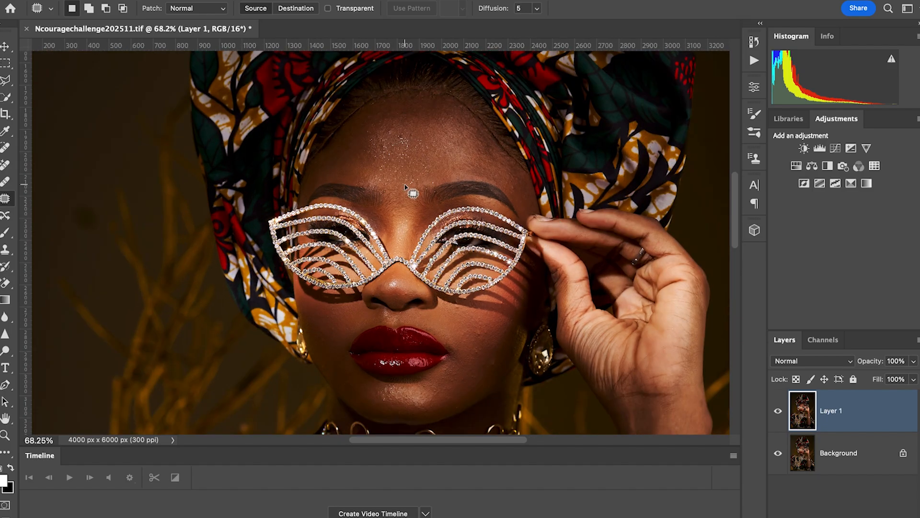
{"action": "scroll", "coordinate": [402, 288], "scroll_direction": "down", "scroll_amount": 2}
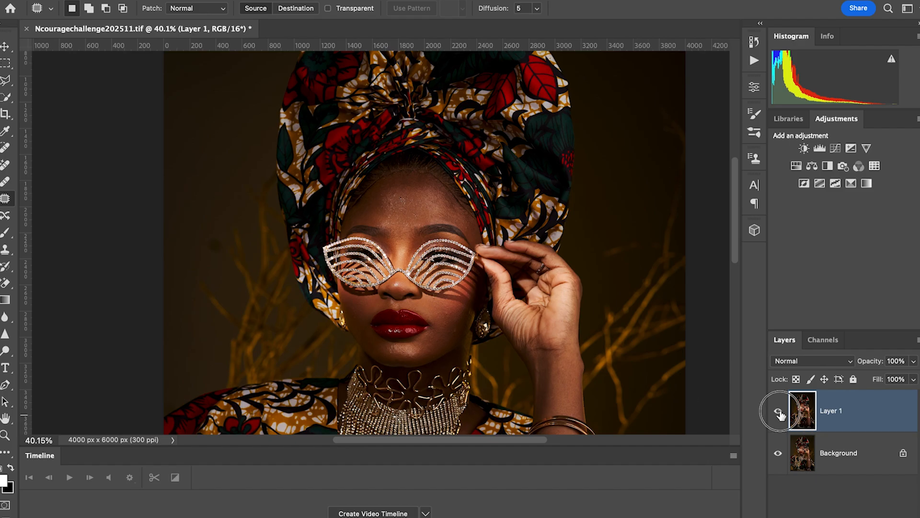
{"action": "left_click", "coordinate": [778, 411]}
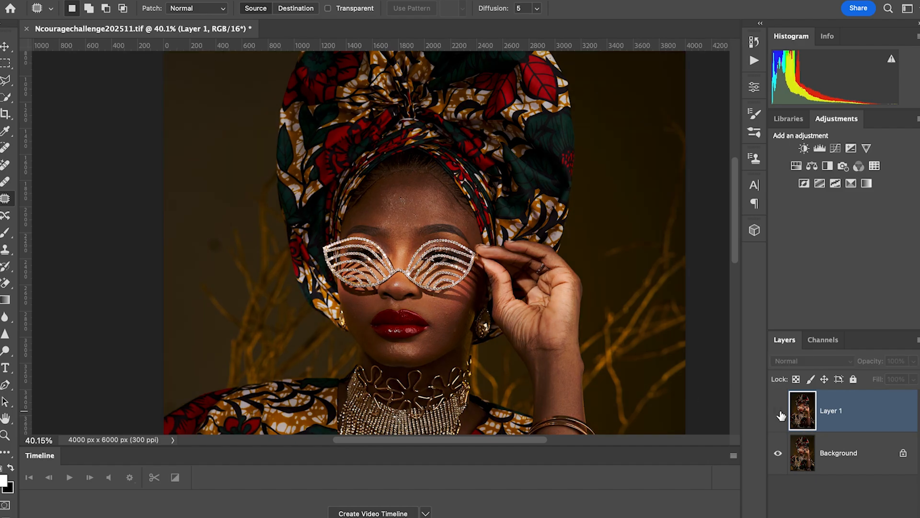
{"action": "left_click", "coordinate": [779, 412]}
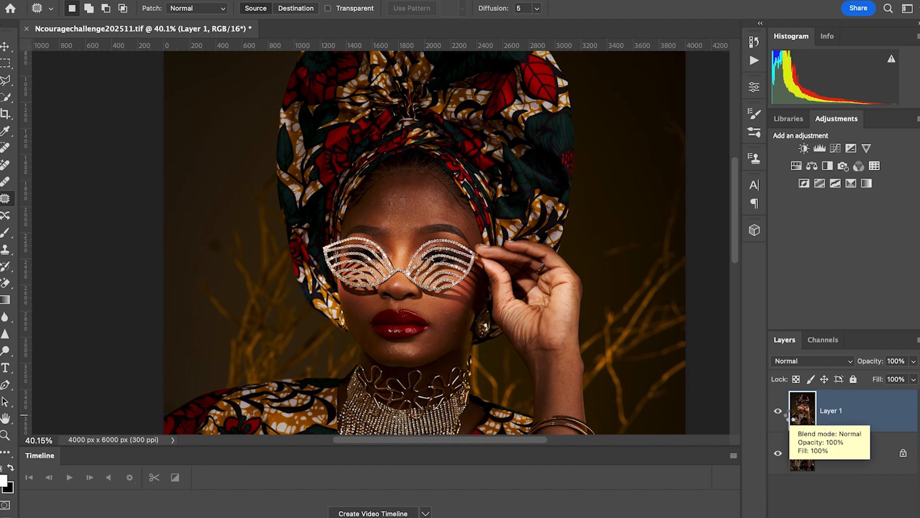
Step: Duplicate Layer 1 and patch the dark spot in the backdrop beside the headwrap with clean backdrop from above it
{"action": "key", "text": "super+j"}
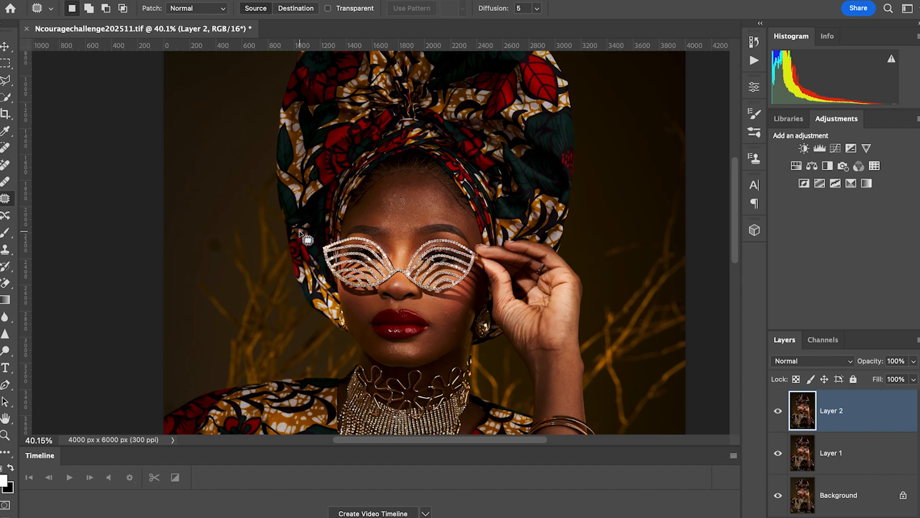
{"action": "scroll", "coordinate": [301, 235], "scroll_direction": "down", "scroll_amount": 1}
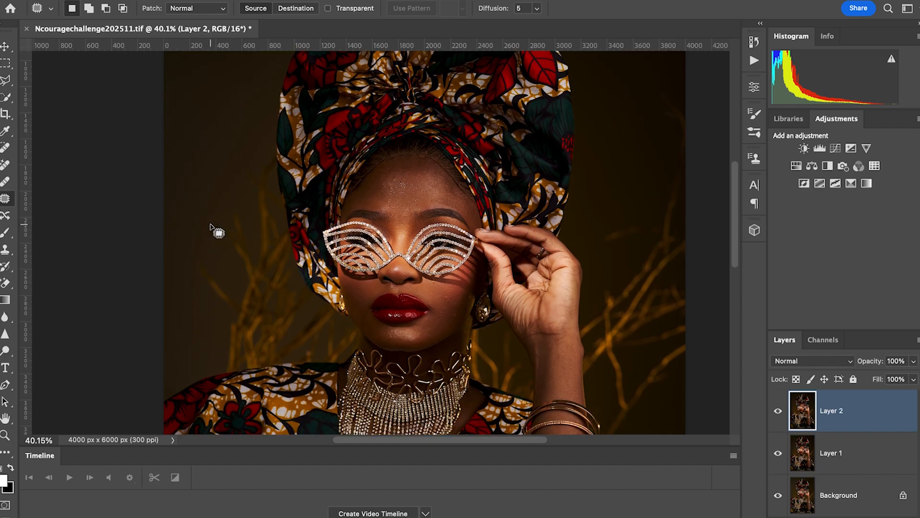
{"action": "left_click_drag", "start_coordinate": [211, 229], "coordinate": [217, 226]}
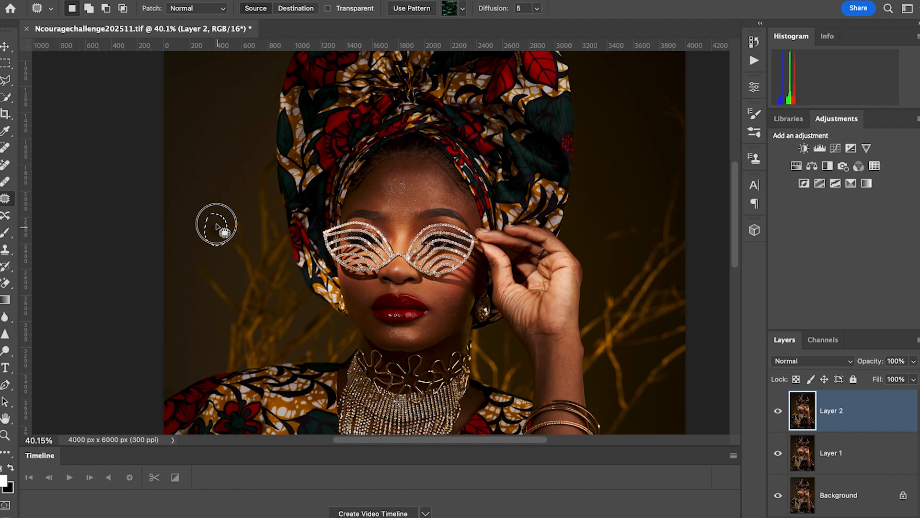
{"action": "left_click_drag", "start_coordinate": [216, 228], "coordinate": [215, 177]}
{"action": "left_click", "coordinate": [225, 157]}
{"action": "left_click", "coordinate": [226, 157]}
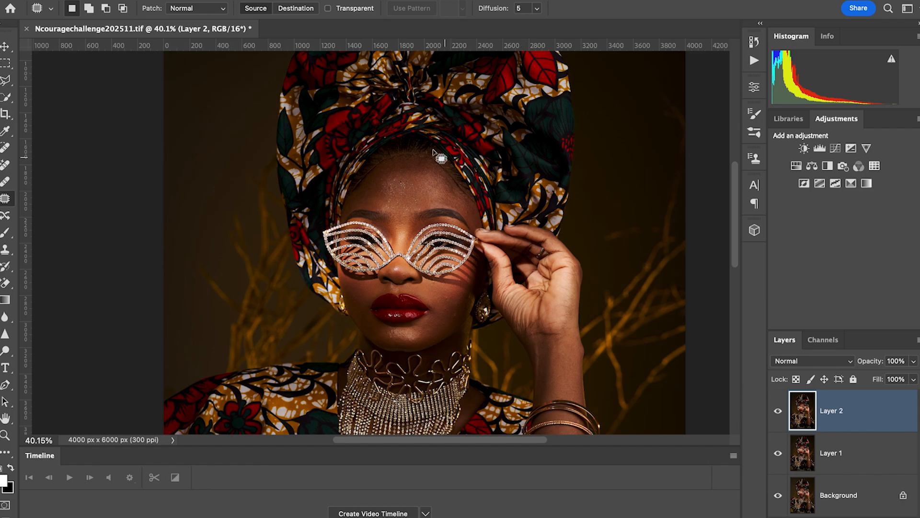
Step: Start a Polygonal Lasso outline on Layer 2 and trace the upper side of the hairline from the left temple to the right temple
{"action": "scroll", "coordinate": [420, 178], "scroll_direction": "up", "scroll_amount": 3}
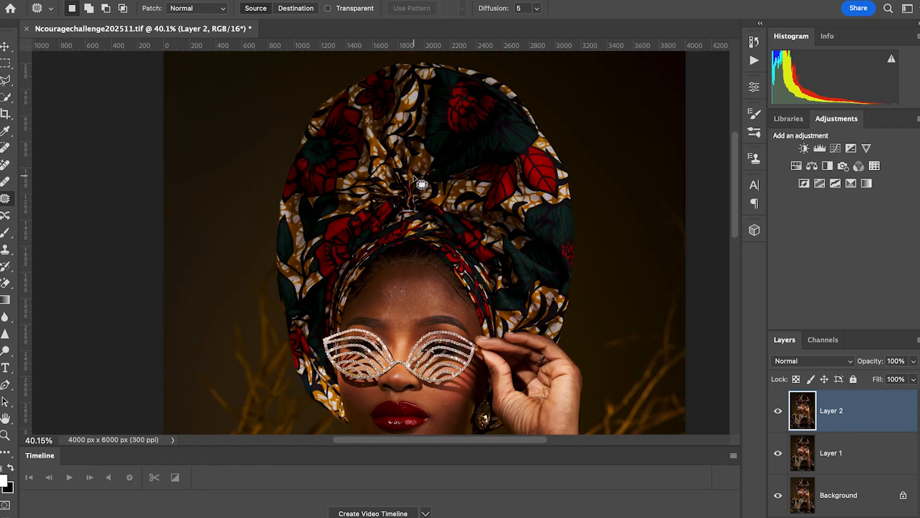
{"action": "scroll", "coordinate": [416, 268], "scroll_direction": "up", "scroll_amount": 5}
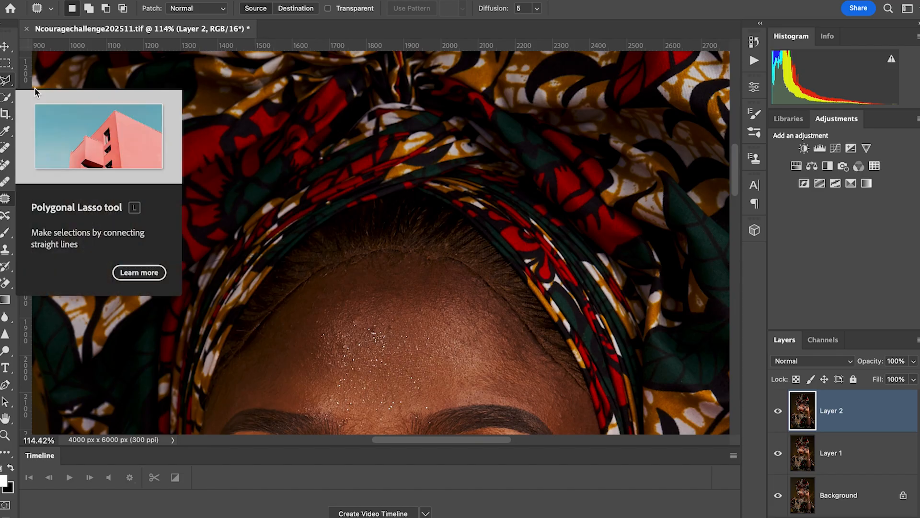
{"action": "left_click", "coordinate": [6, 82]}
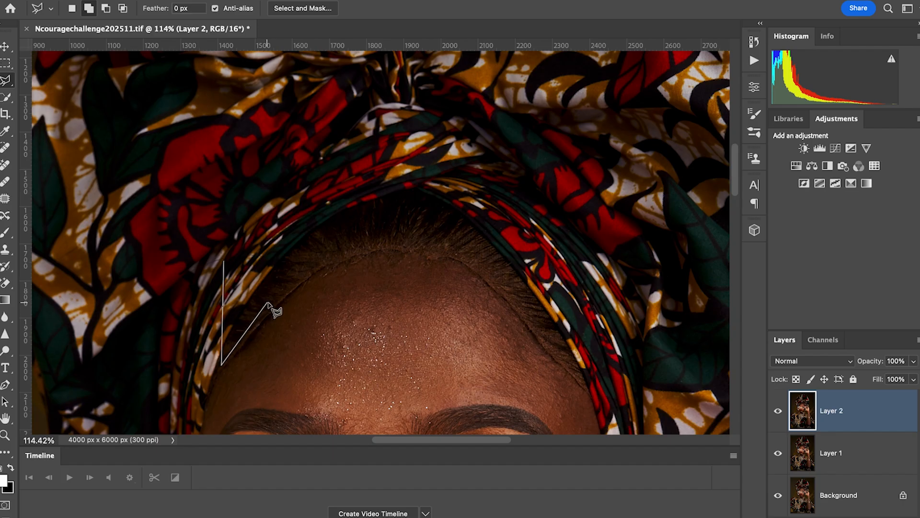
{"action": "left_click", "coordinate": [267, 302]}
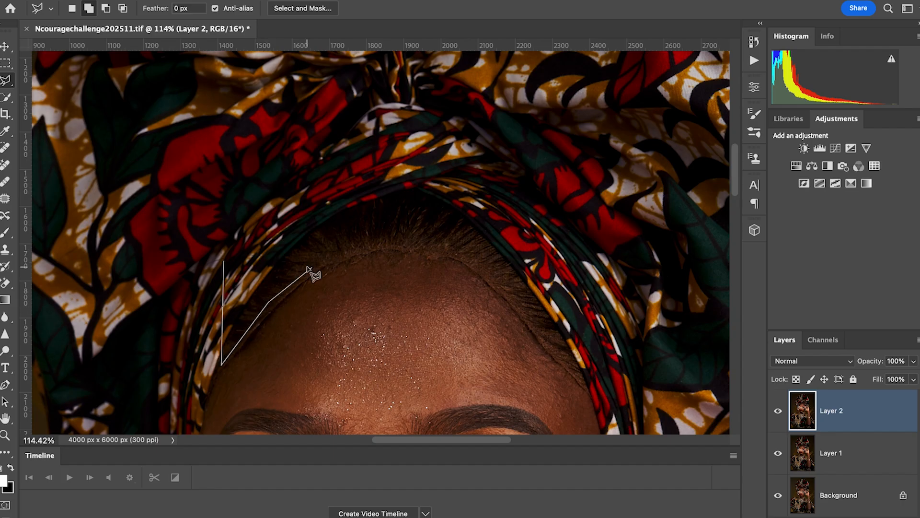
{"action": "left_click", "coordinate": [317, 264]}
{"action": "left_click", "coordinate": [367, 247]}
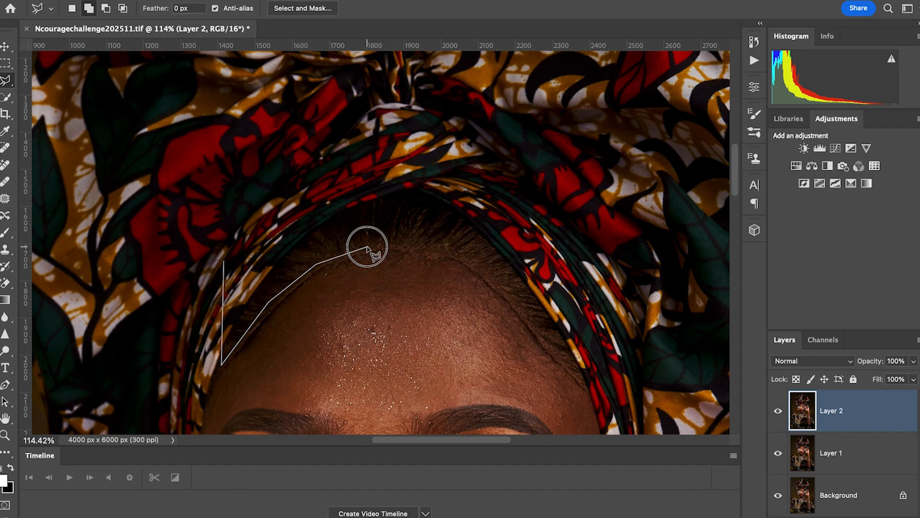
{"action": "left_click", "coordinate": [412, 242]}
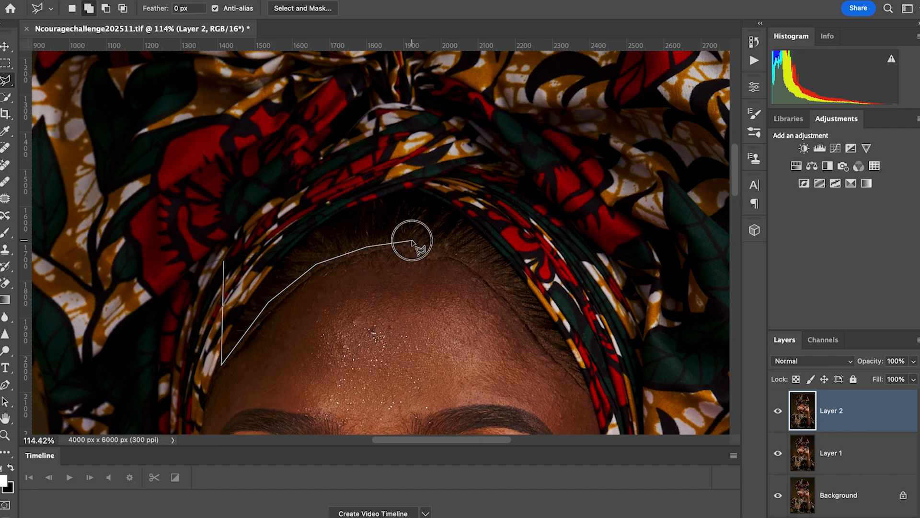
{"action": "left_click", "coordinate": [438, 249]}
{"action": "left_click", "coordinate": [467, 260]}
{"action": "left_click", "coordinate": [495, 282]}
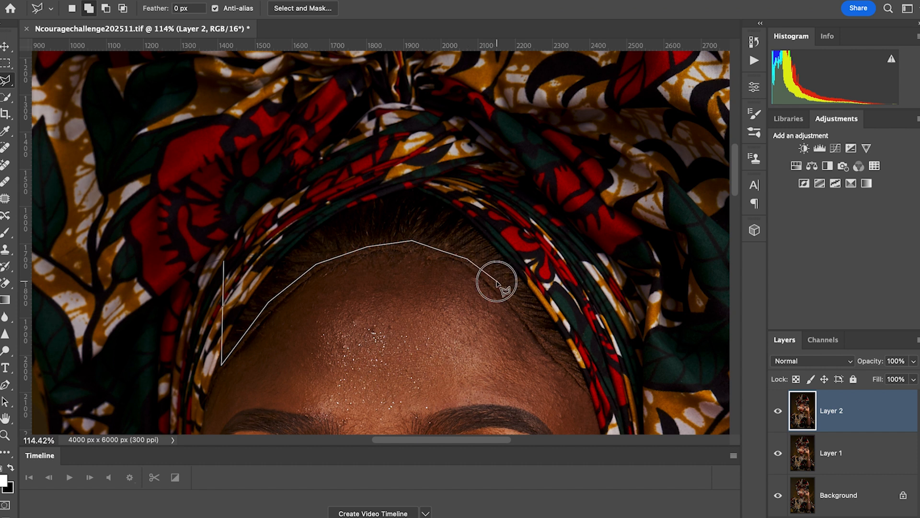
{"action": "left_click", "coordinate": [521, 307]}
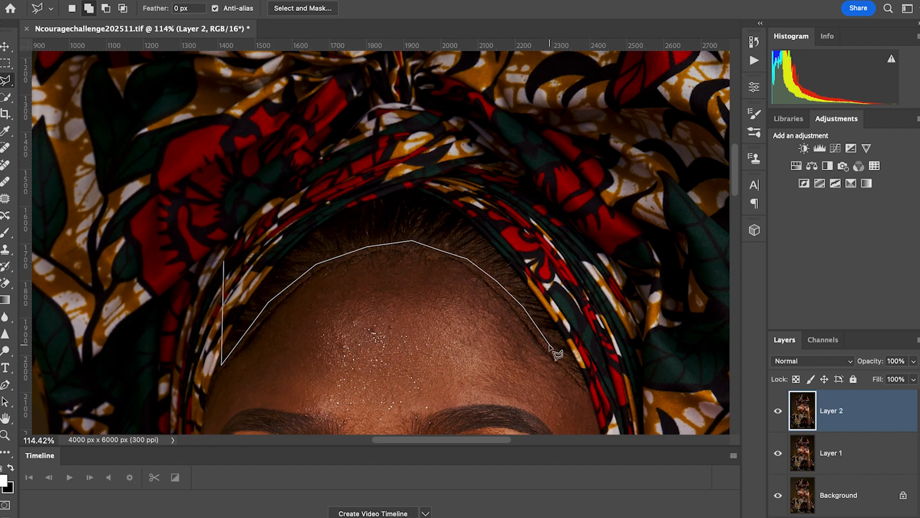
{"action": "left_click", "coordinate": [581, 378]}
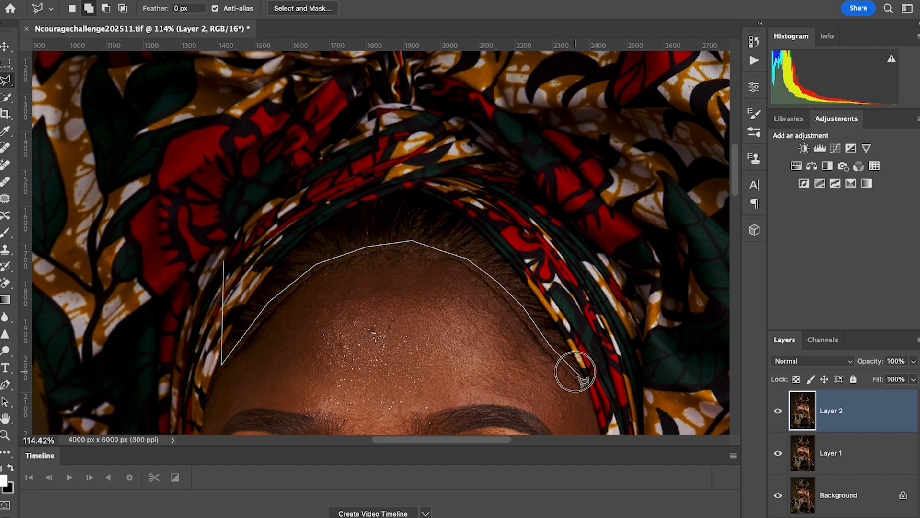
{"action": "left_click", "coordinate": [589, 396]}
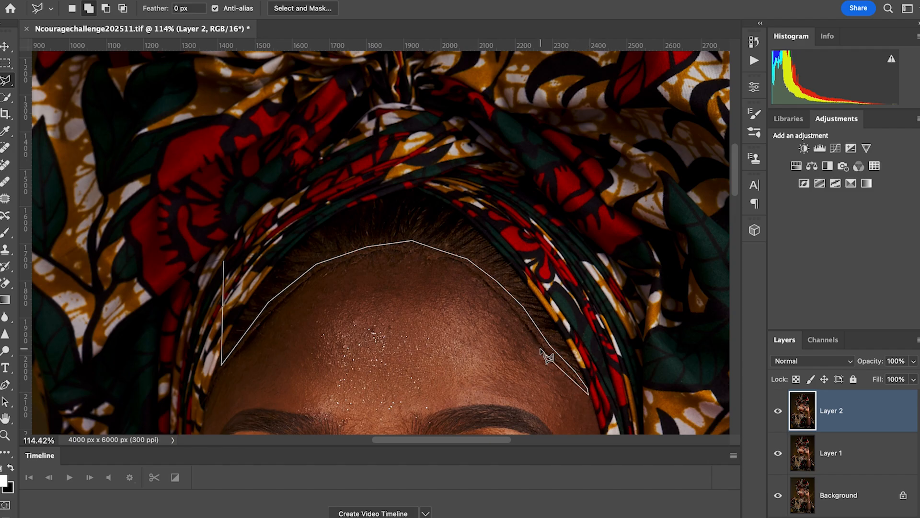
Step: Trace the lower side of the hairline back from the right temple to the left temple and close the Polygonal Lasso selection
{"action": "scroll", "coordinate": [531, 330], "scroll_direction": "down", "scroll_amount": 1}
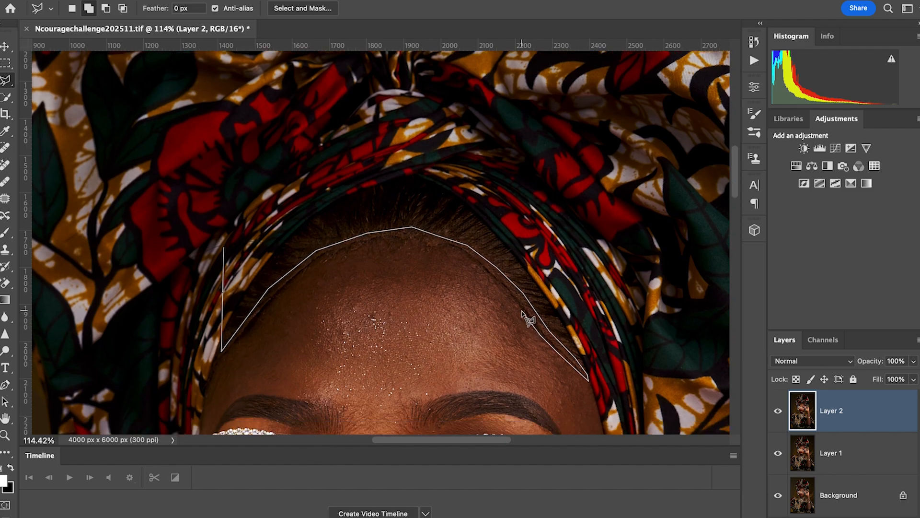
{"action": "left_click", "coordinate": [522, 313]}
{"action": "scroll", "coordinate": [499, 280], "scroll_direction": "down", "scroll_amount": 1}
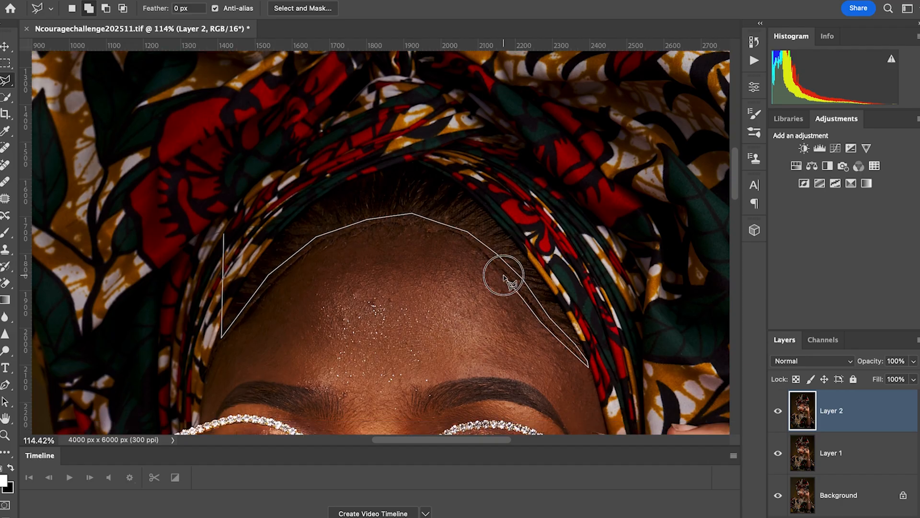
{"action": "left_click", "coordinate": [481, 253]}
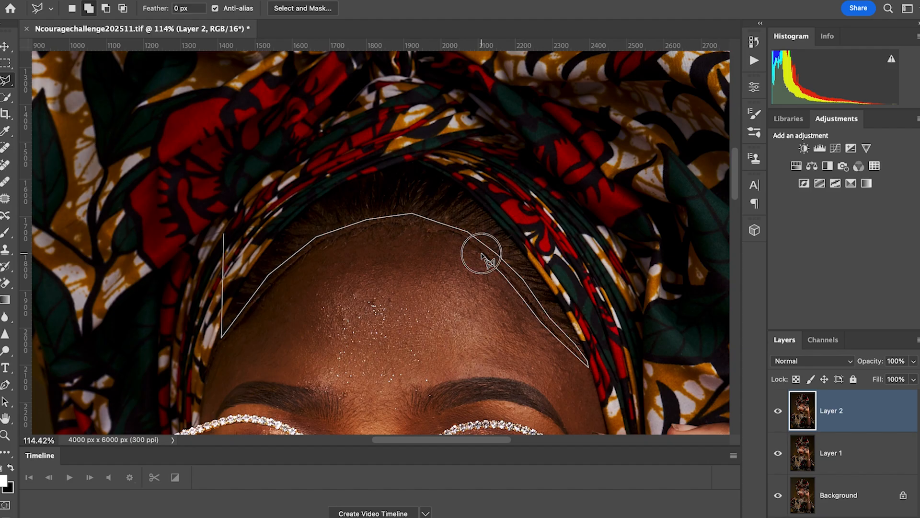
{"action": "left_click", "coordinate": [452, 234]}
{"action": "left_click", "coordinate": [433, 235]}
{"action": "left_click", "coordinate": [416, 228]}
{"action": "left_click", "coordinate": [364, 231]}
{"action": "left_click", "coordinate": [335, 242]}
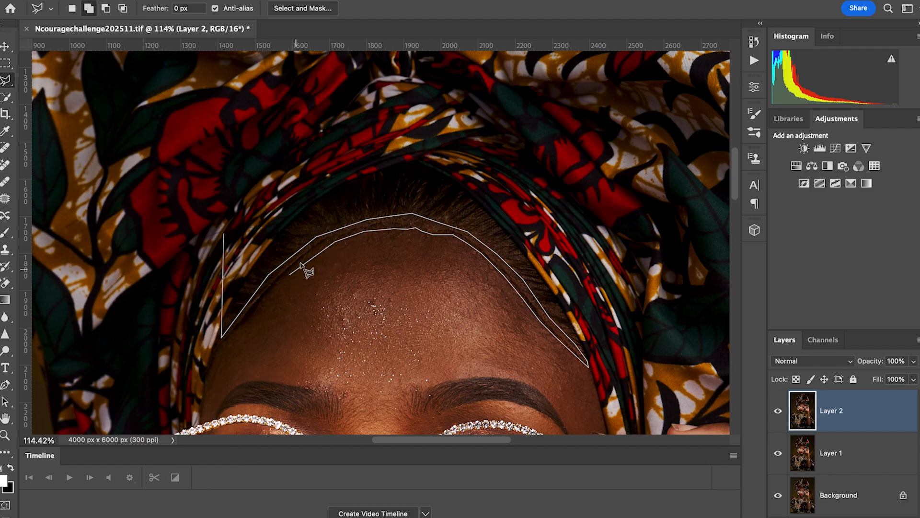
{"action": "left_click", "coordinate": [316, 253]}
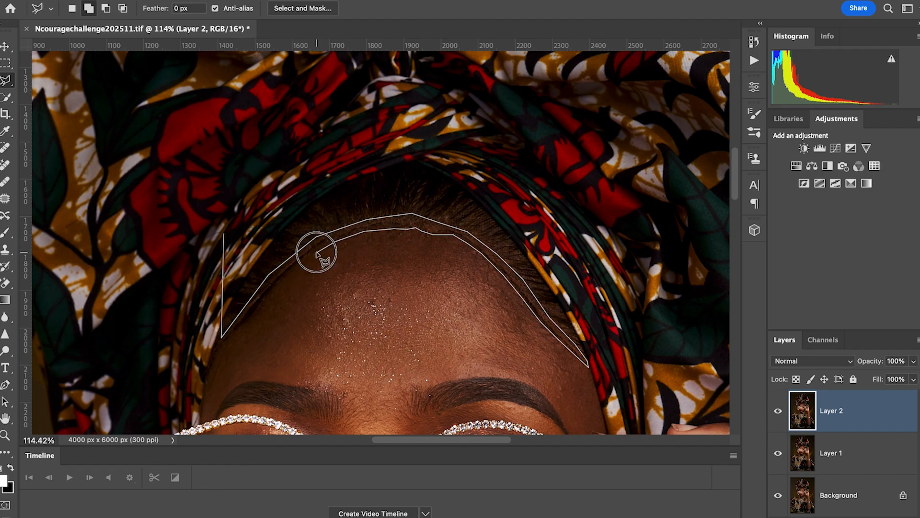
{"action": "left_click", "coordinate": [289, 271]}
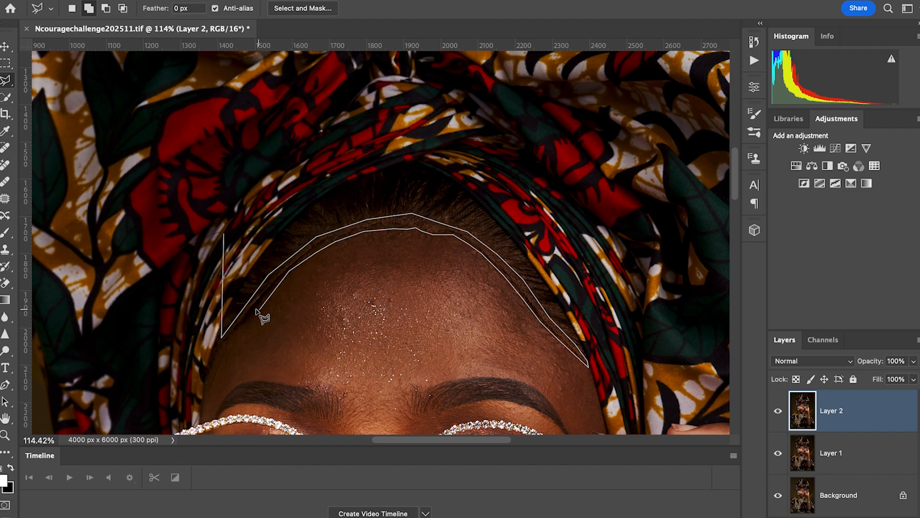
{"action": "double_click", "coordinate": [225, 348]}
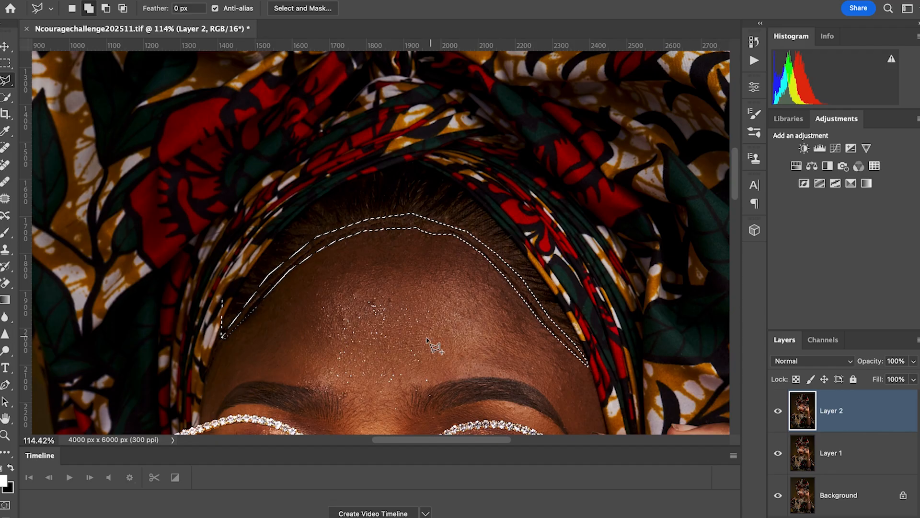
Step: Fill the hairline selection on Layer 2 with Content-Aware using Color Adaptation, Normal mode and 100% opacity, and deselect it
{"action": "right_click", "coordinate": [433, 259]}
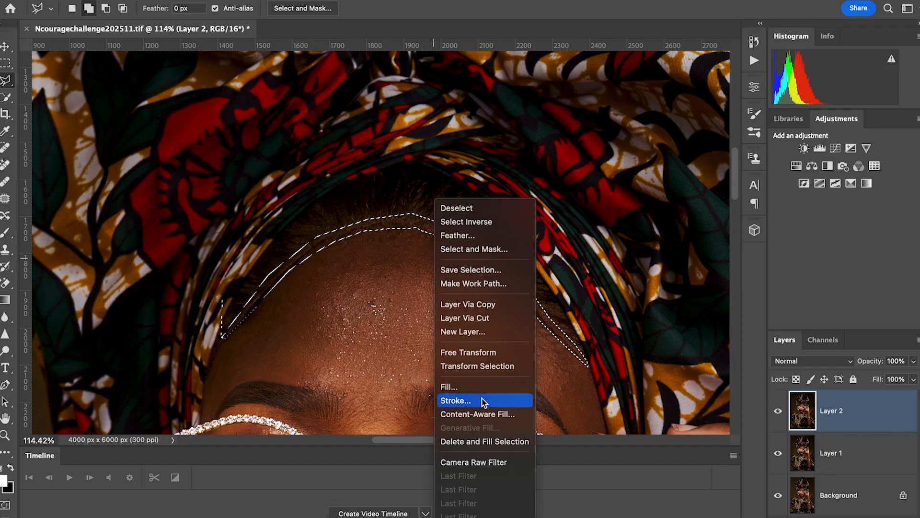
{"action": "left_click", "coordinate": [453, 387]}
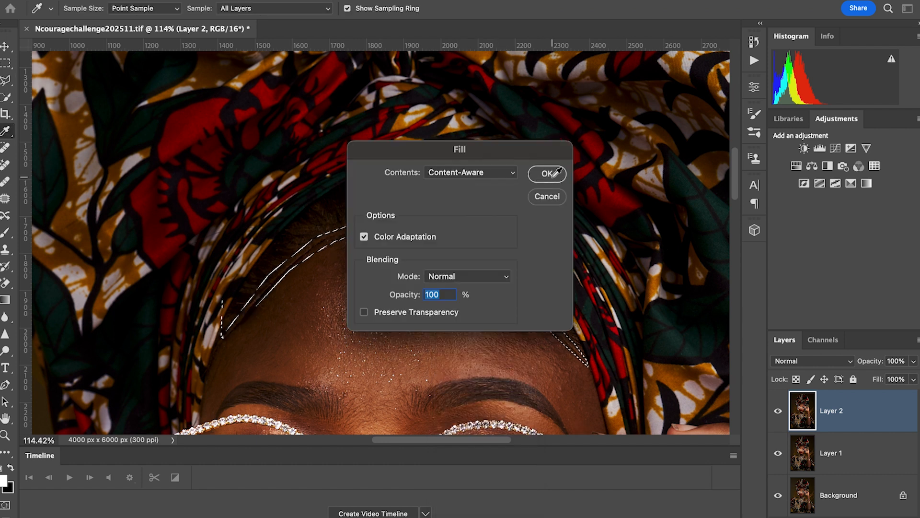
{"action": "scroll", "coordinate": [556, 175], "scroll_direction": "down", "scroll_amount": 1}
{"action": "scroll", "coordinate": [558, 179], "scroll_direction": "down", "scroll_amount": 4}
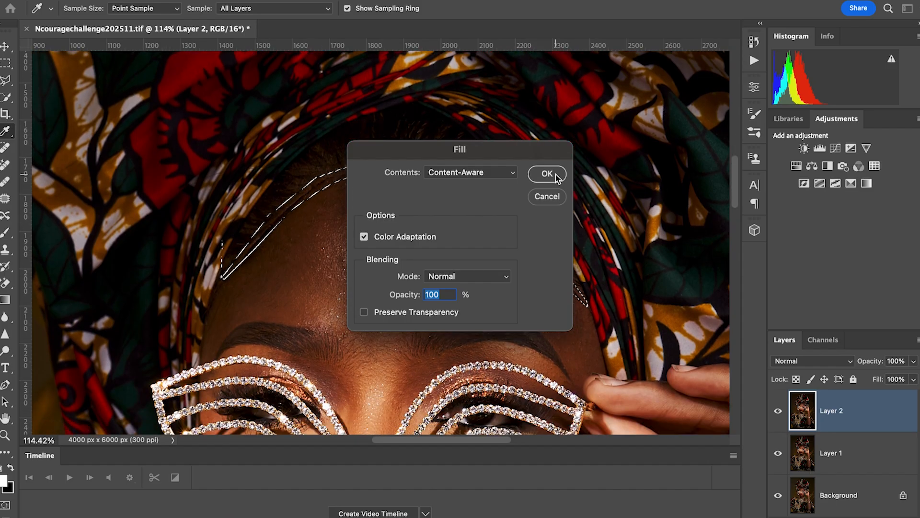
{"action": "scroll", "coordinate": [557, 178], "scroll_direction": "down", "scroll_amount": 3}
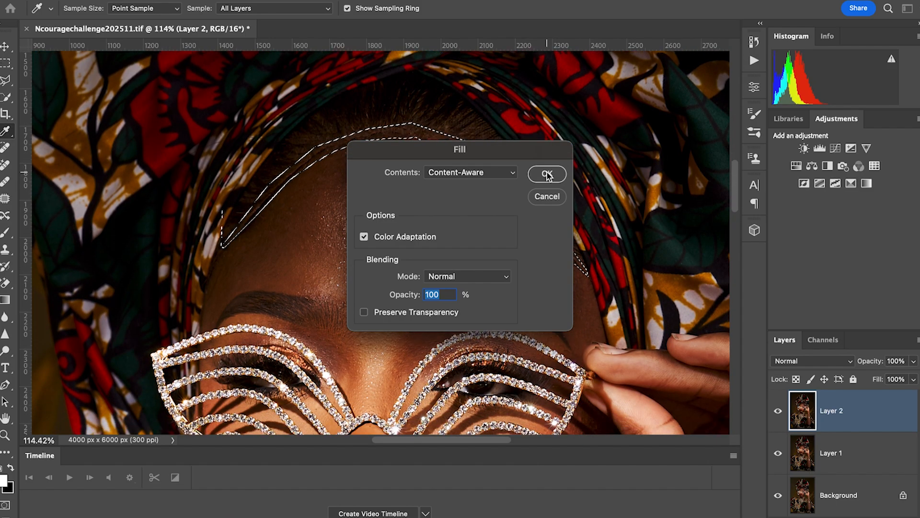
{"action": "scroll", "coordinate": [547, 177], "scroll_direction": "down", "scroll_amount": 2}
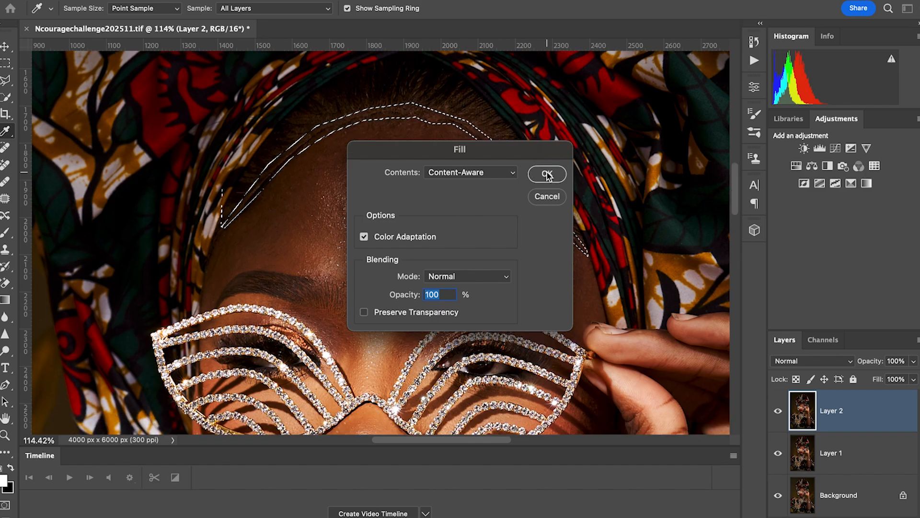
{"action": "left_click", "coordinate": [547, 177]}
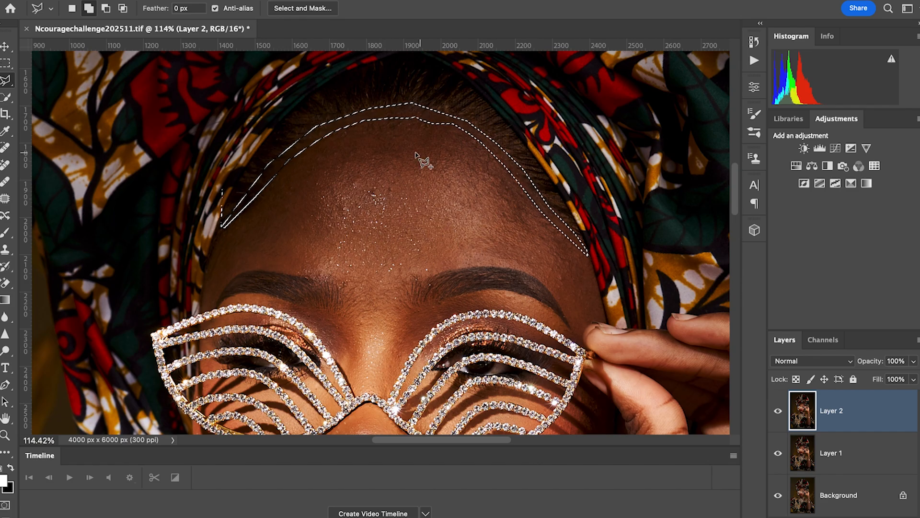
{"action": "key", "text": "super+d"}
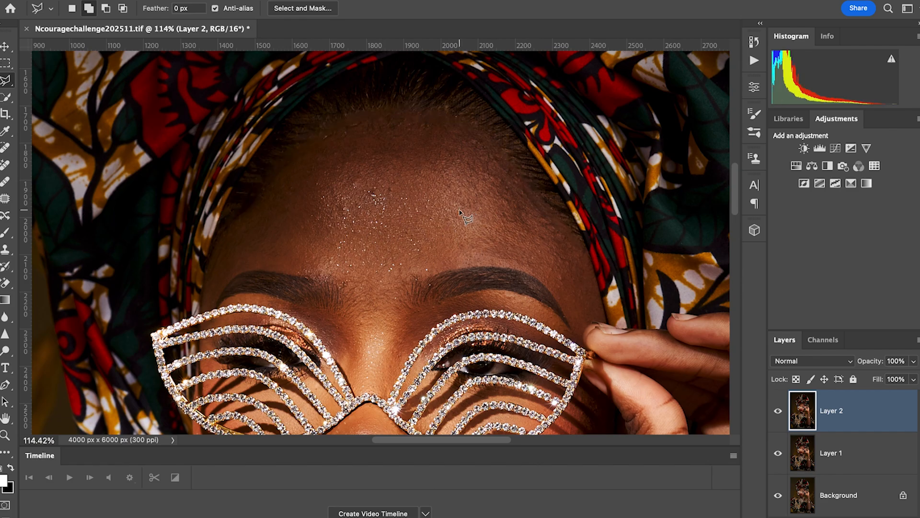
Step: Compare the hairline before and after the fill by hiding and reshowing Layer 2 twice with the forehead in view
{"action": "scroll", "coordinate": [459, 211], "scroll_direction": "down", "scroll_amount": 10}
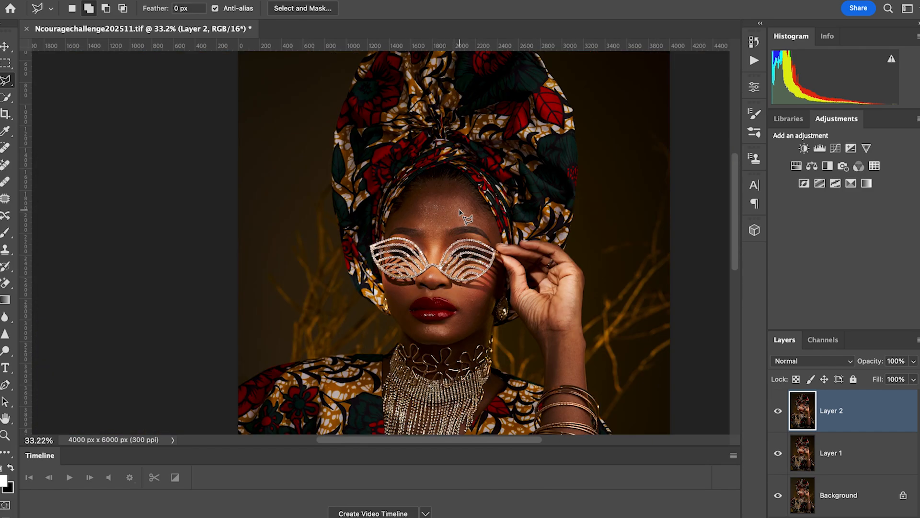
{"action": "scroll", "coordinate": [524, 237], "scroll_direction": "down", "scroll_amount": 3}
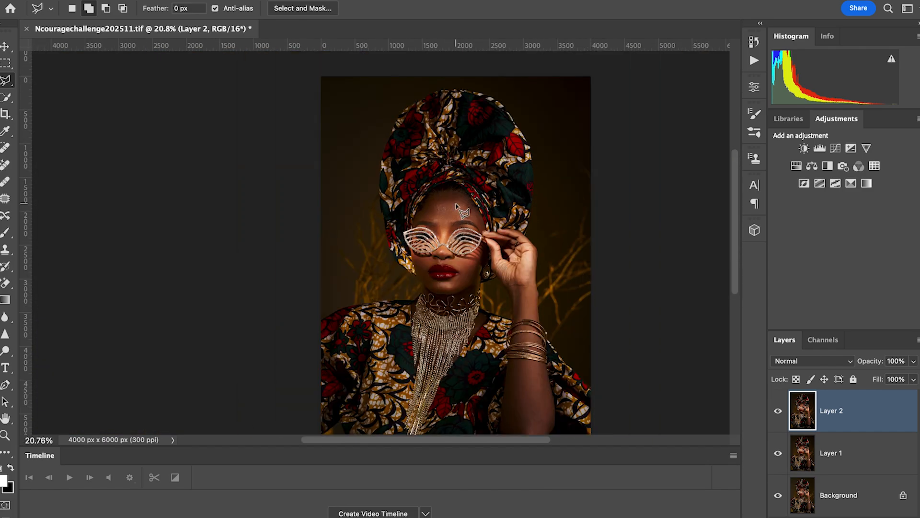
{"action": "scroll", "coordinate": [459, 211], "scroll_direction": "up", "scroll_amount": 5}
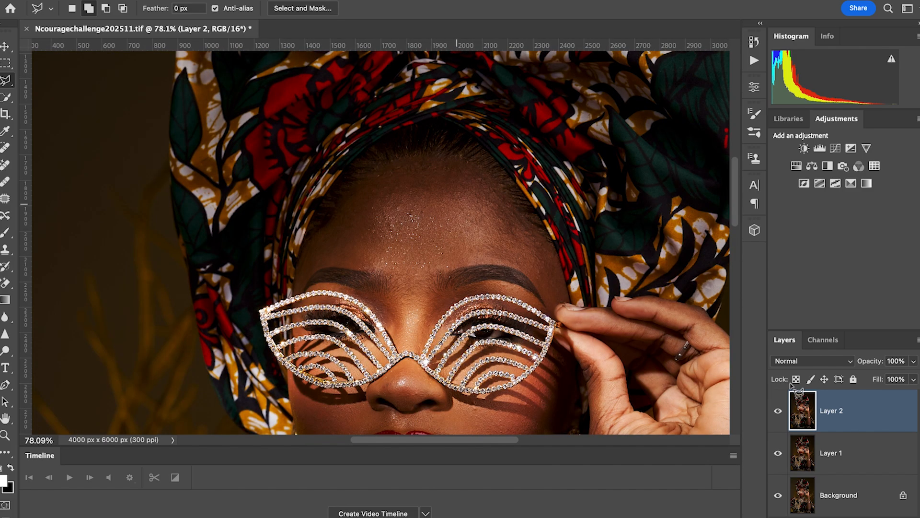
{"action": "left_click", "coordinate": [777, 411]}
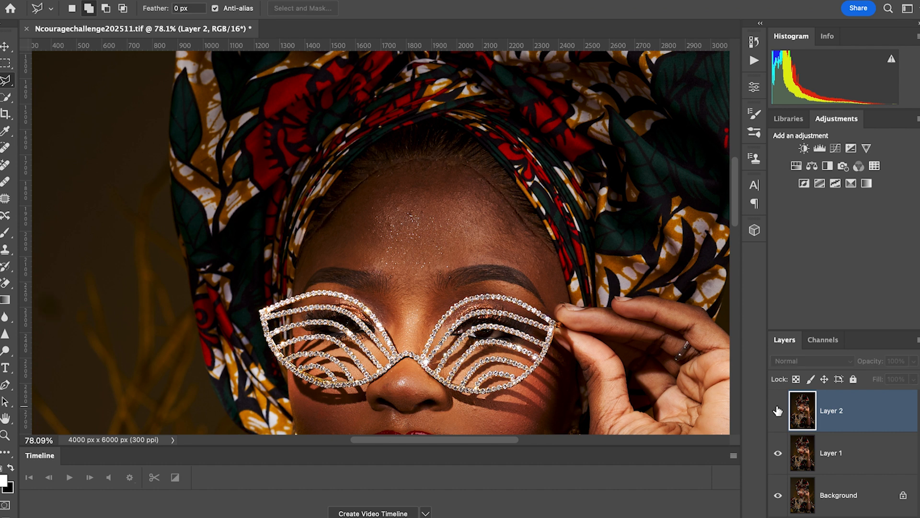
{"action": "left_click", "coordinate": [778, 411]}
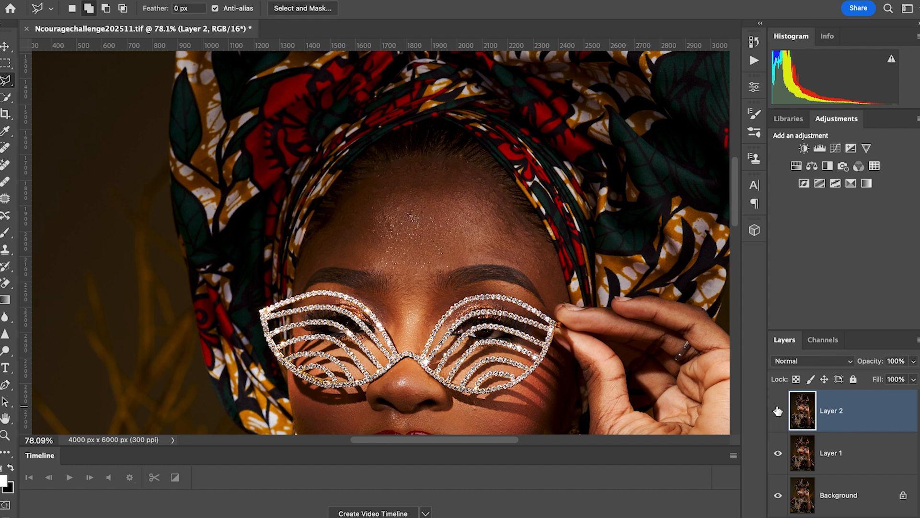
{"action": "left_click", "coordinate": [777, 411]}
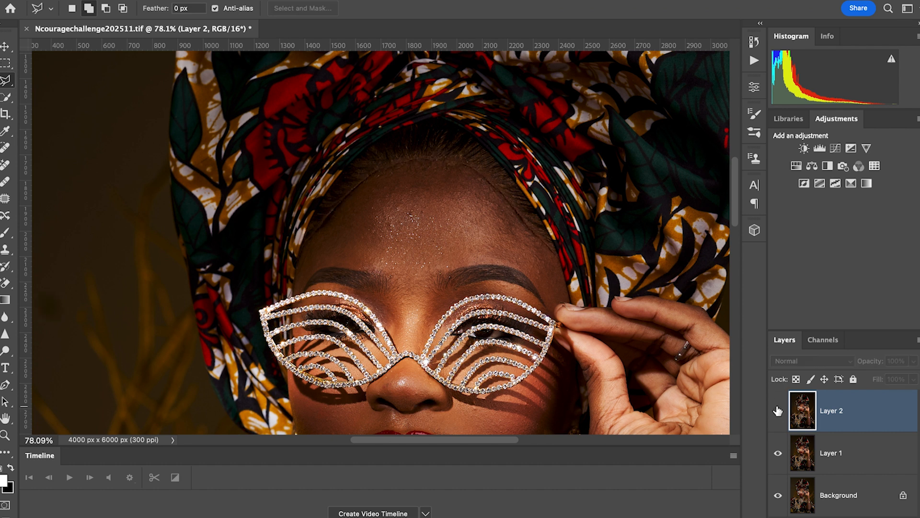
{"action": "left_click", "coordinate": [777, 411]}
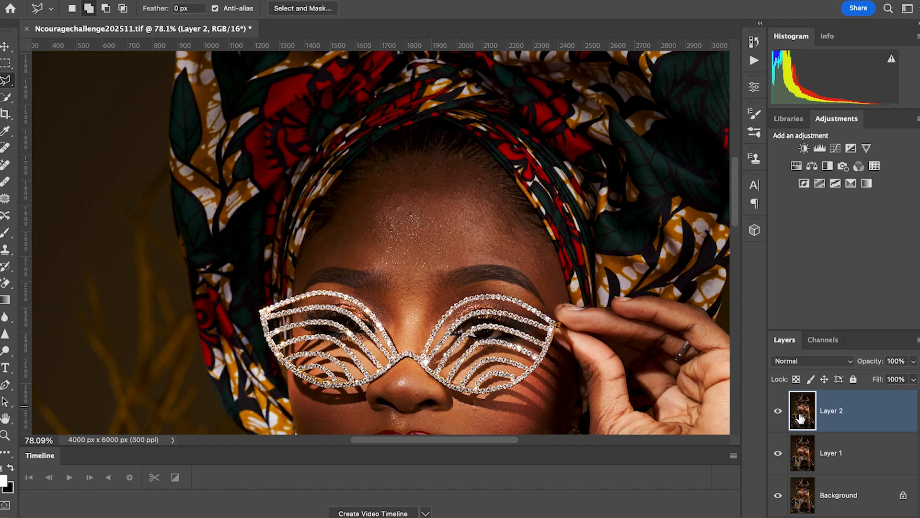
Step: Group Layer 1 and Layer 2, and stamp all visible layers into a new layer above the group
{"action": "scroll", "coordinate": [459, 283], "scroll_direction": "down", "scroll_amount": 3}
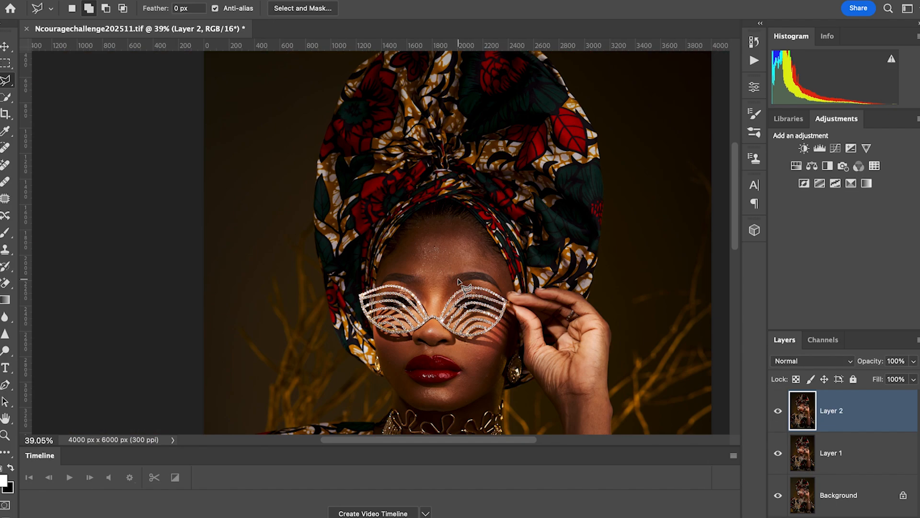
{"action": "scroll", "coordinate": [459, 283], "scroll_direction": "down", "scroll_amount": 2}
{"action": "scroll", "coordinate": [458, 283], "scroll_direction": "down", "scroll_amount": 5}
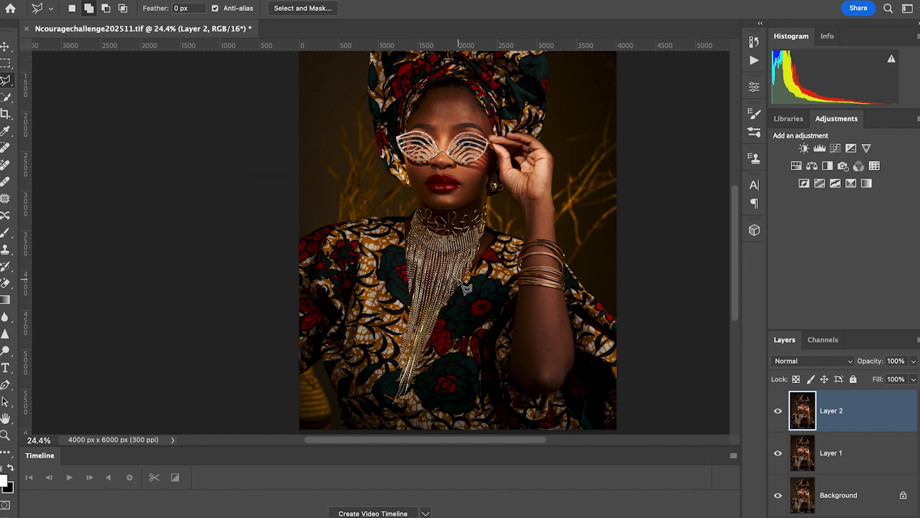
{"action": "scroll", "coordinate": [464, 287], "scroll_direction": "down", "scroll_amount": 2}
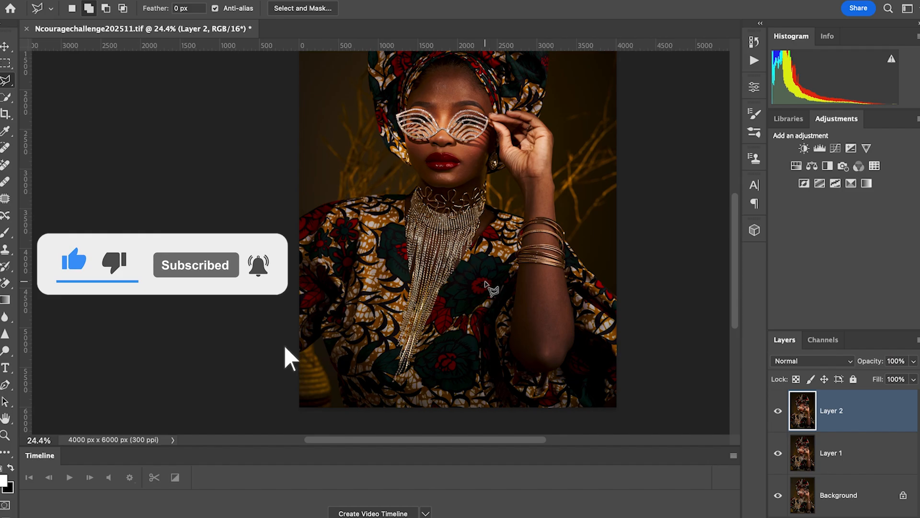
{"action": "scroll", "coordinate": [494, 289], "scroll_direction": "up", "scroll_amount": 3}
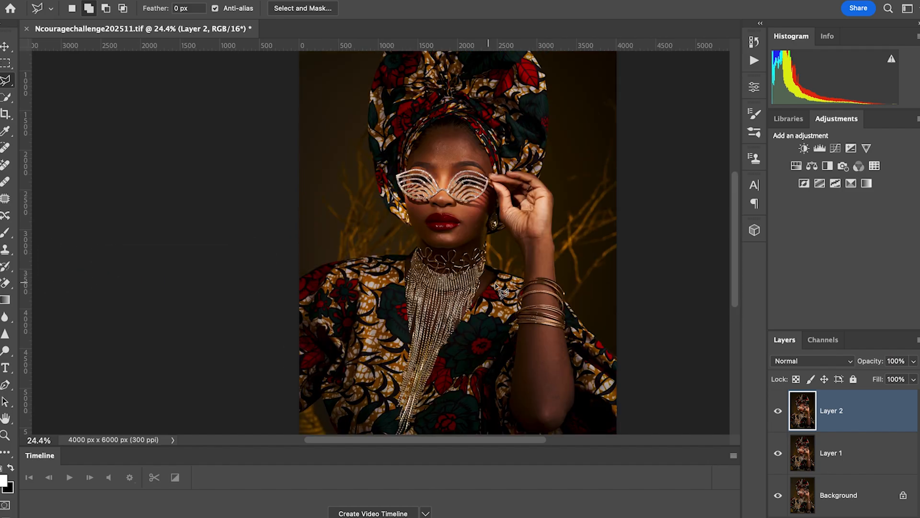
{"action": "left_click", "coordinate": [856, 463], "text": "shift"}
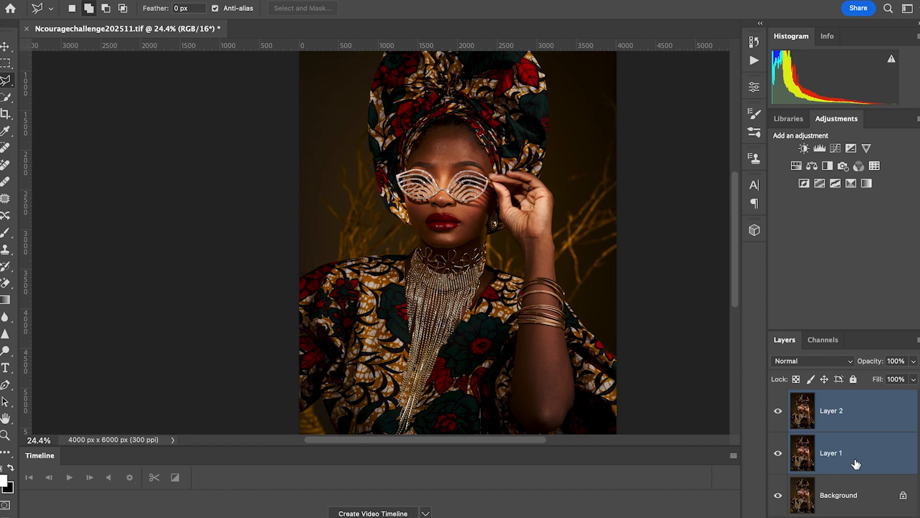
{"action": "key", "text": "super+g"}
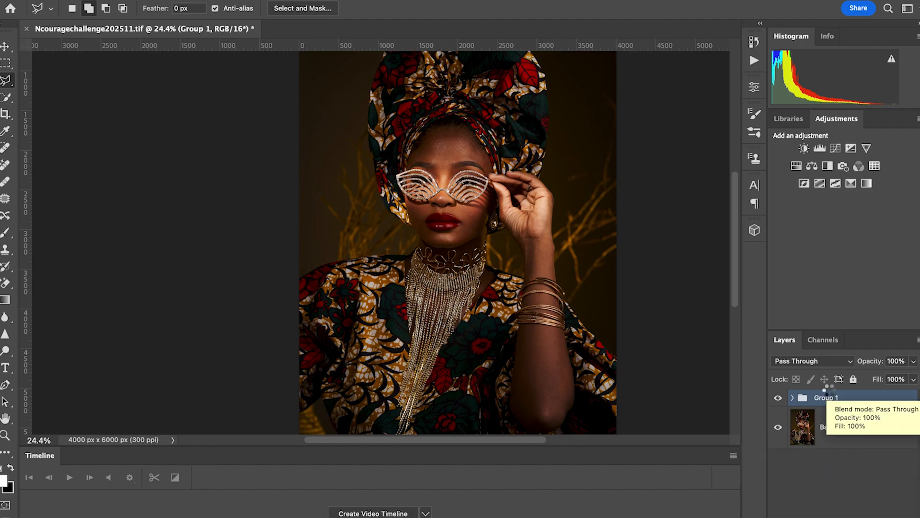
{"action": "key", "text": "super+alt+shift+e"}
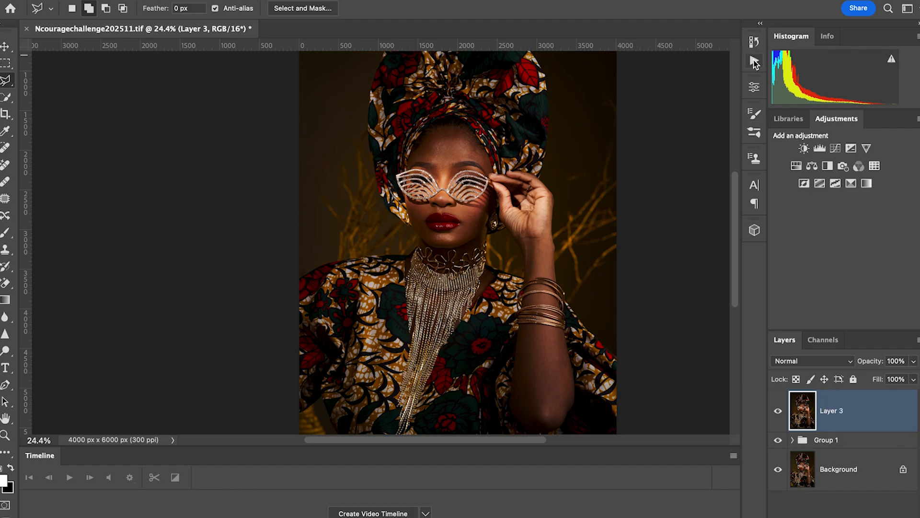
Step: Run the Frequency Separation 16Bit action from the Eglow action set on Layer 3
{"action": "left_click", "coordinate": [754, 61]}
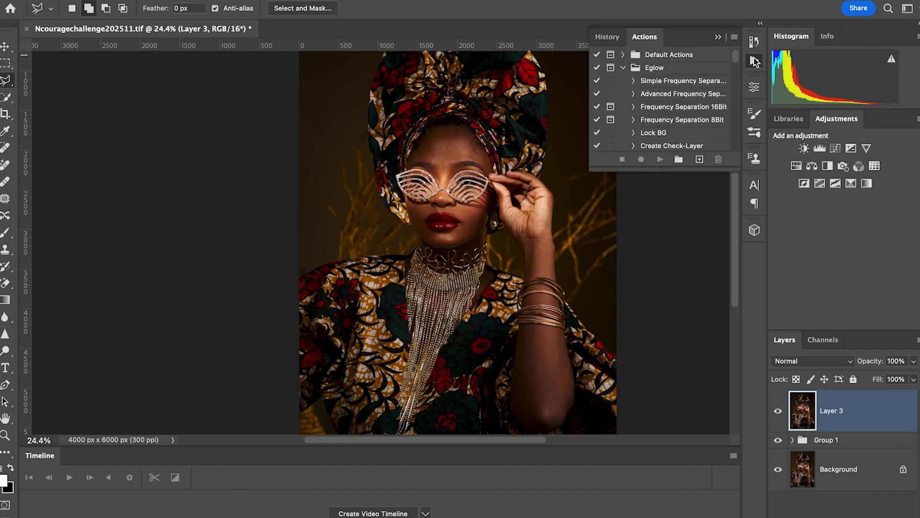
{"action": "left_click", "coordinate": [624, 68]}
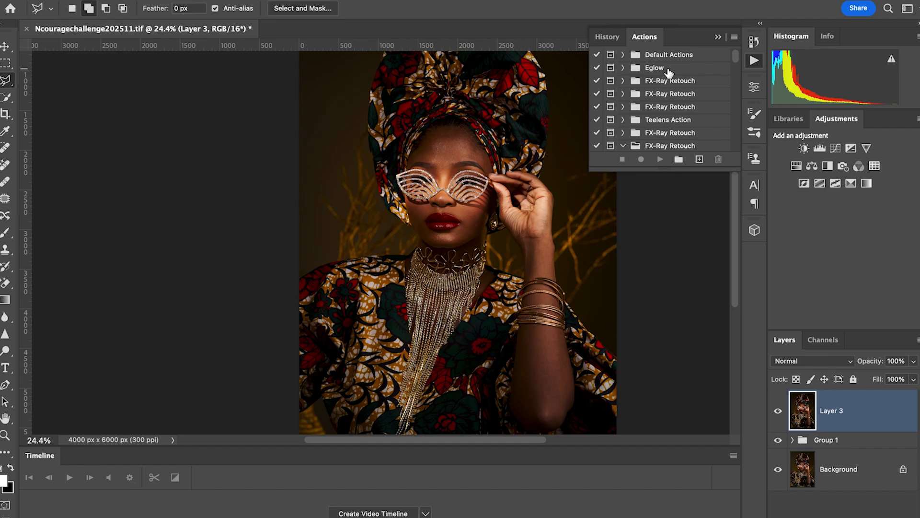
{"action": "left_click", "coordinate": [668, 68]}
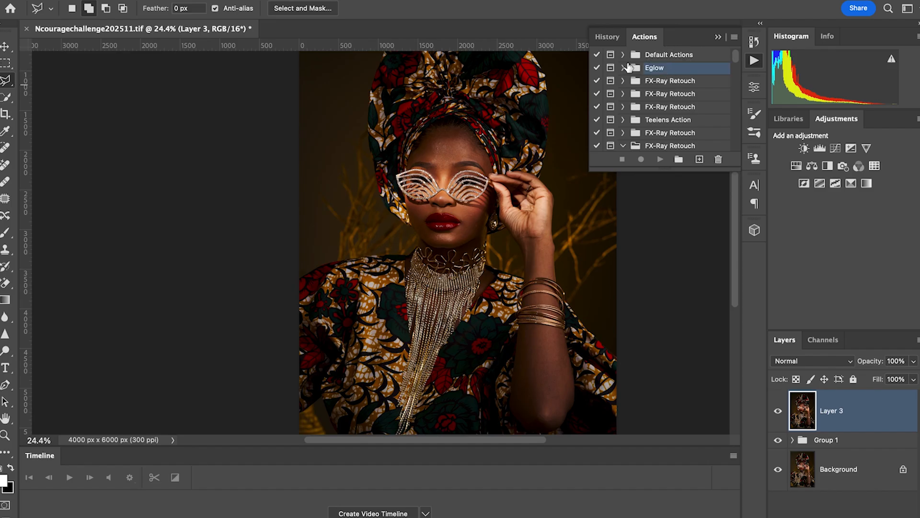
{"action": "left_click", "coordinate": [623, 68]}
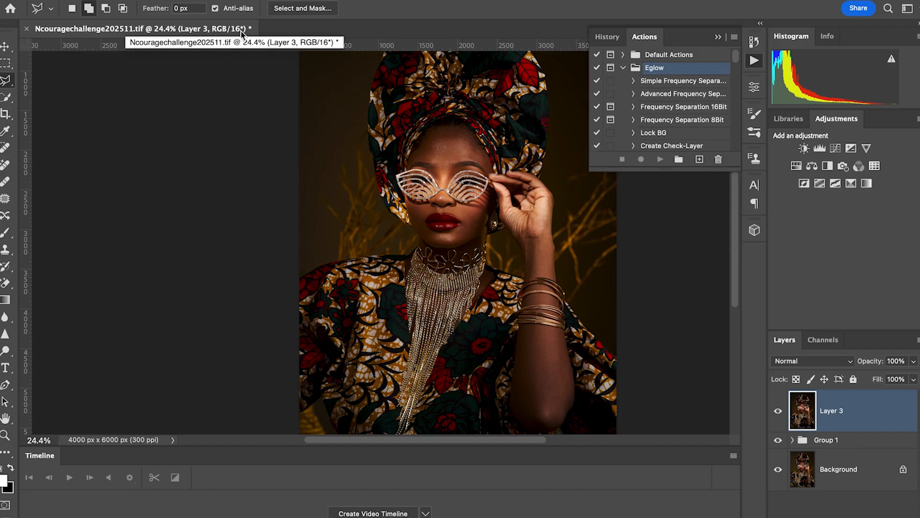
{"action": "left_click", "coordinate": [706, 109]}
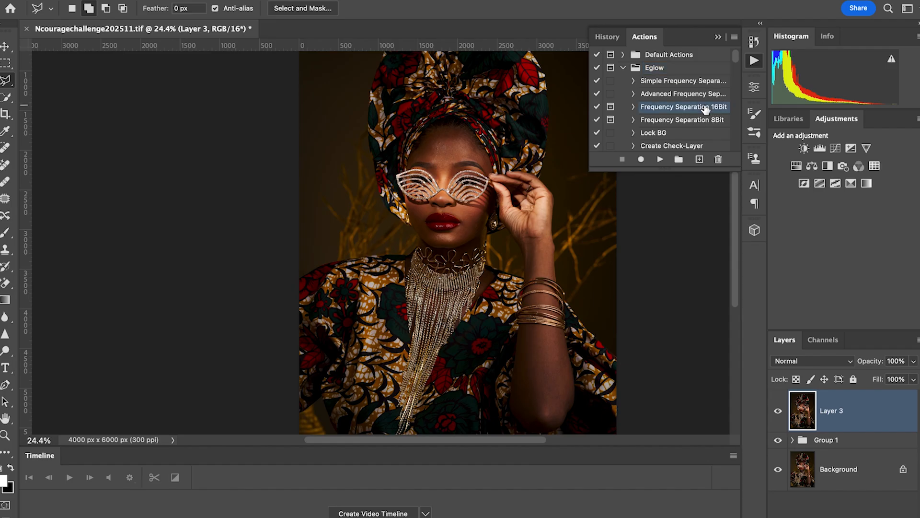
{"action": "left_click", "coordinate": [661, 160]}
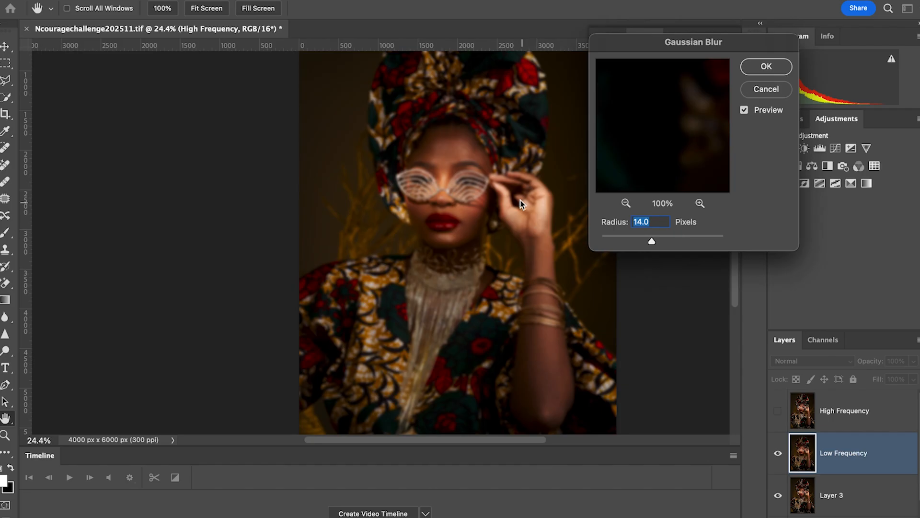
Step: Blur the Low Frequency layer with a Gaussian Blur radius of 6 pixels and let the action finish
{"action": "left_click_drag", "start_coordinate": [504, 162], "coordinate": [439, 190]}
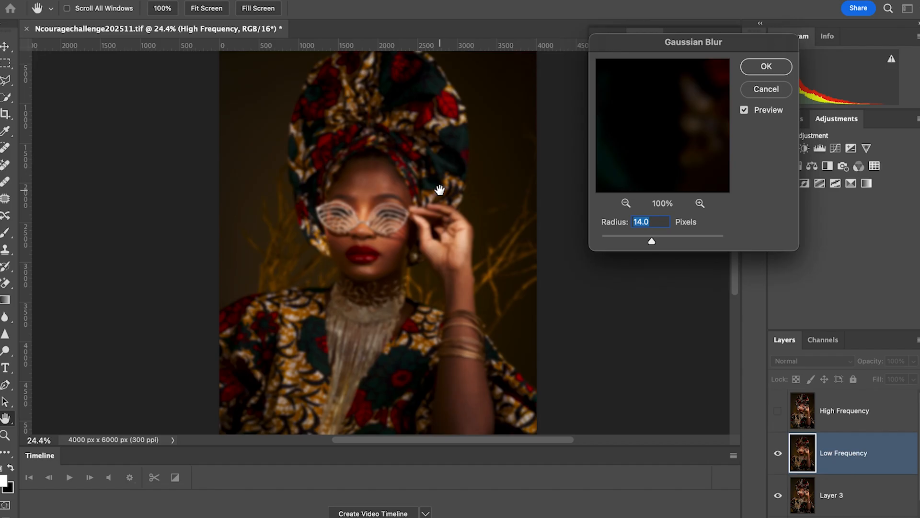
{"action": "type", "text": "6"}
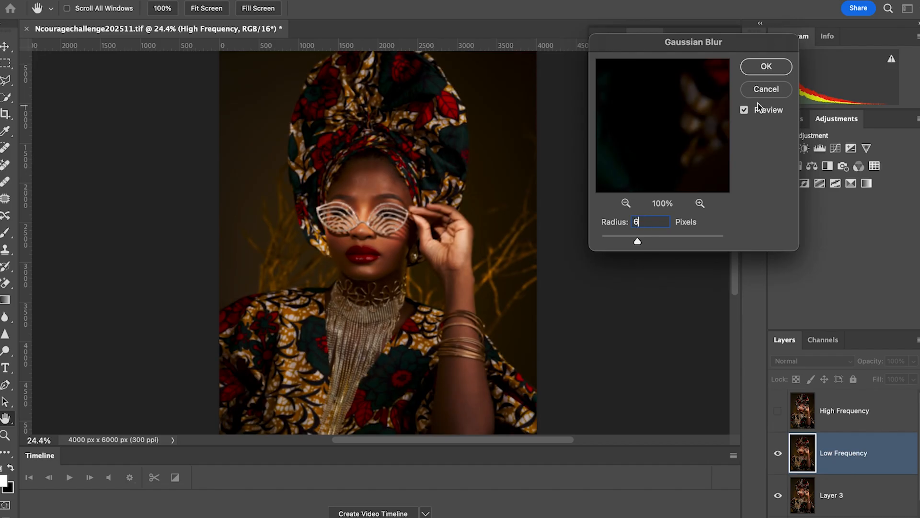
{"action": "left_click", "coordinate": [766, 67]}
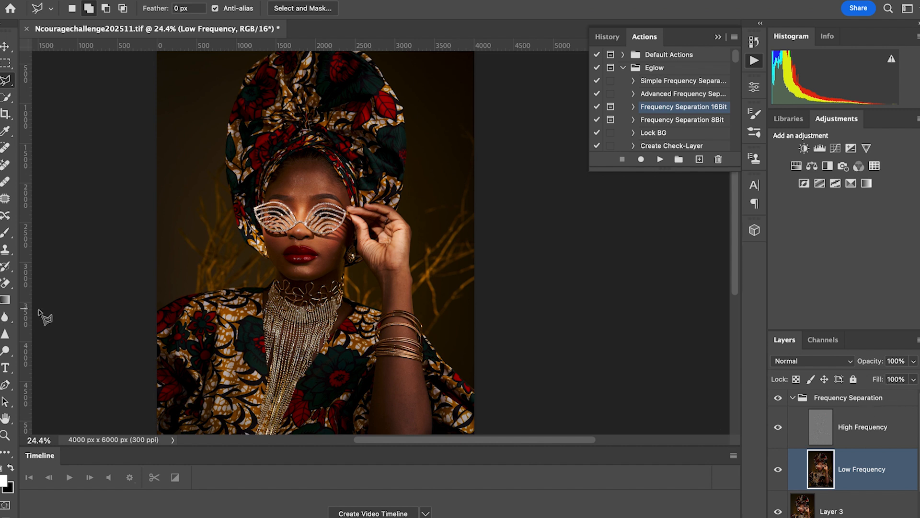
Step: Switch to the Mixer Brush, collapse the actions list, and set both Wet and Flow to 27%
{"action": "left_click", "coordinate": [7, 456]}
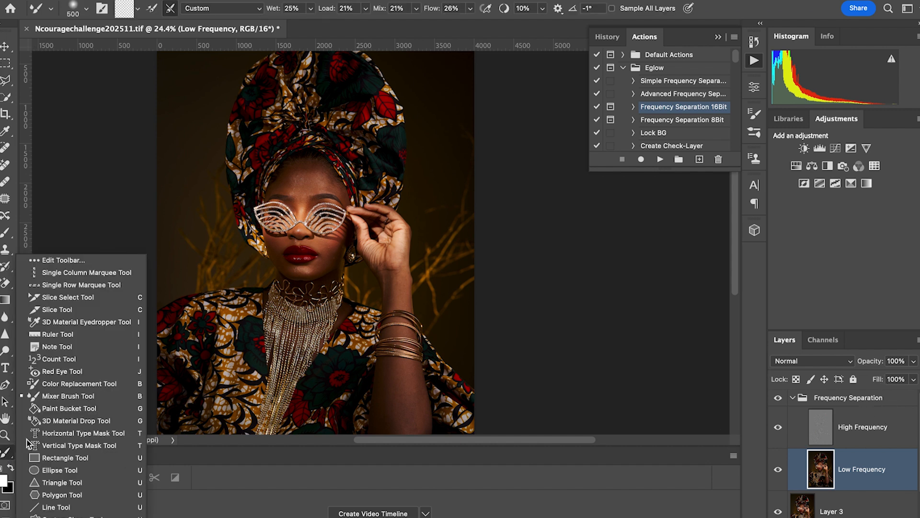
{"action": "left_click", "coordinate": [62, 395]}
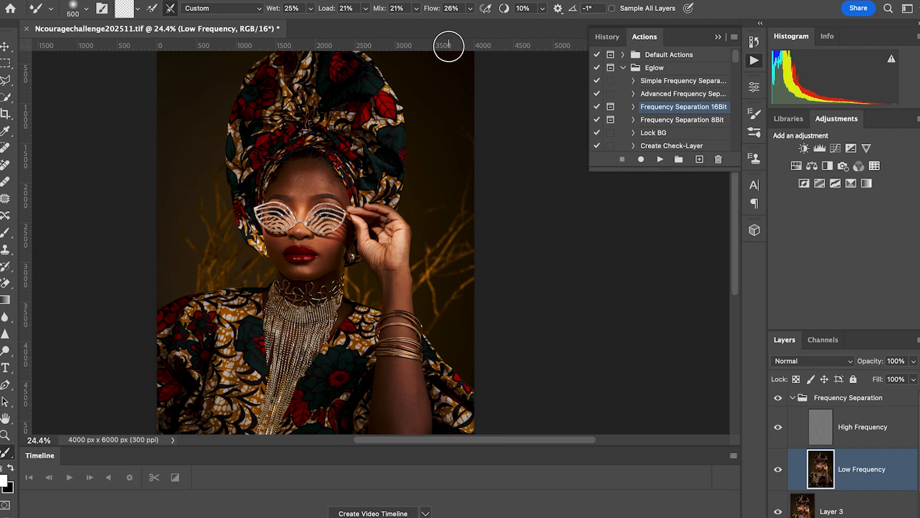
{"action": "left_click", "coordinate": [718, 37]}
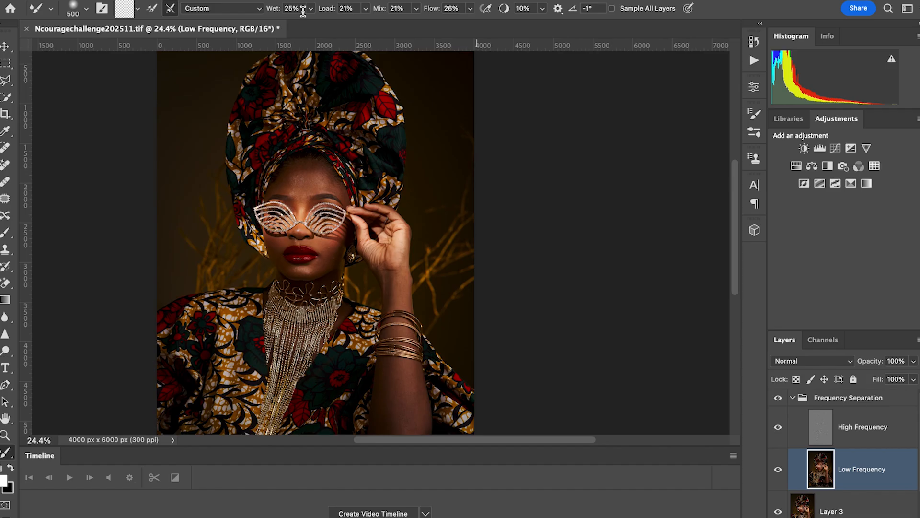
{"action": "scroll", "coordinate": [307, 12], "scroll_direction": "down", "scroll_amount": 5}
{"action": "left_click", "coordinate": [311, 8]}
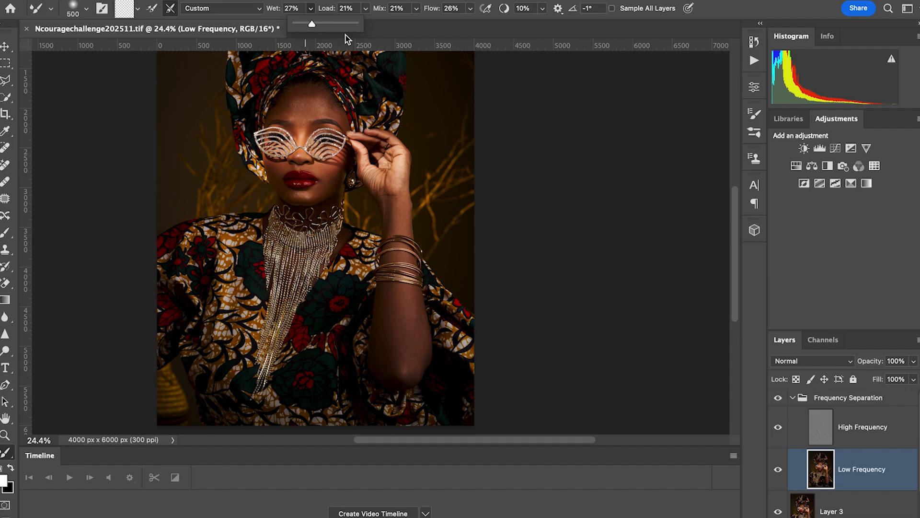
{"action": "left_click", "coordinate": [470, 8]}
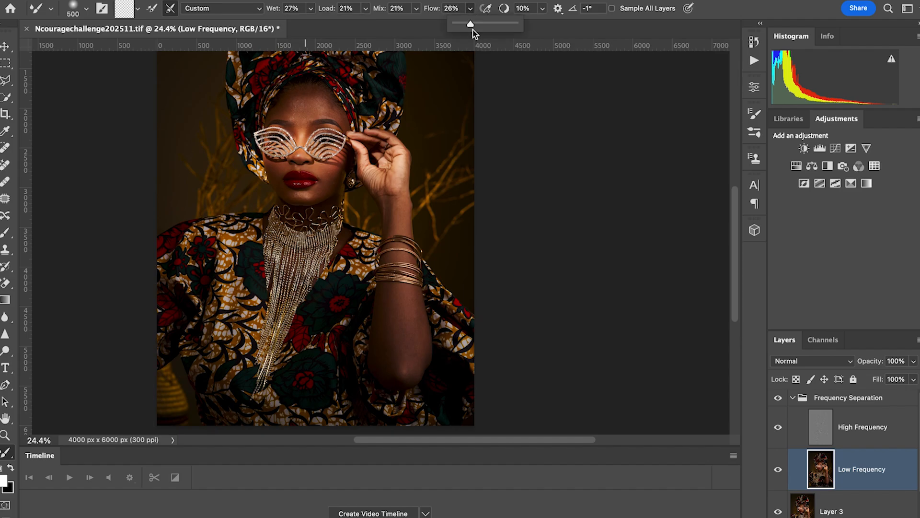
{"action": "left_click_drag", "start_coordinate": [472, 24], "coordinate": [472, 24]}
{"action": "left_click", "coordinate": [546, 28]}
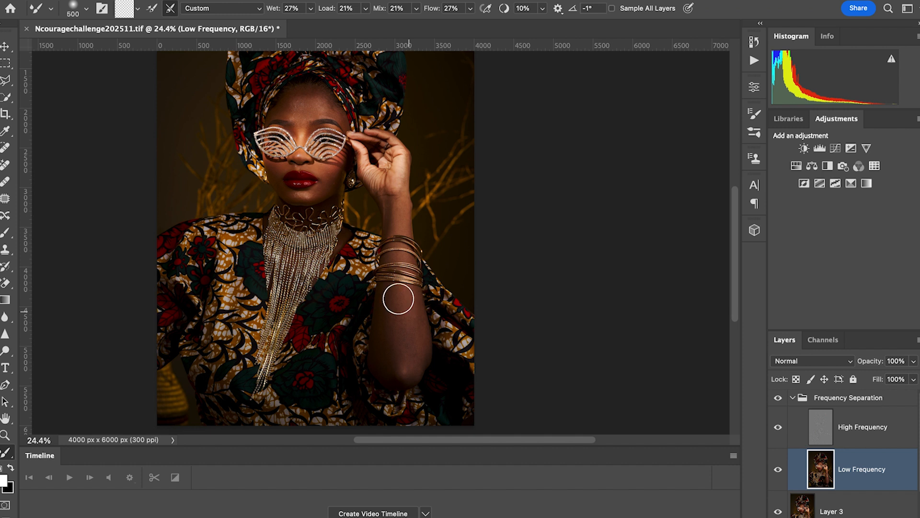
Step: Blend the forearm skin between the elbow and the bangles on the Low Frequency layer with a 300 px Mixer Brush
{"action": "scroll", "coordinate": [399, 298], "scroll_direction": "up", "scroll_amount": 5}
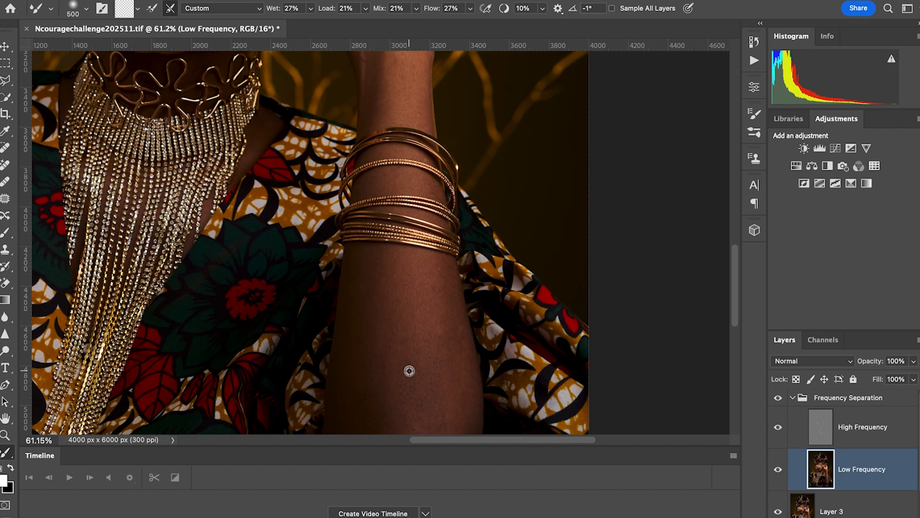
{"action": "scroll", "coordinate": [409, 371], "scroll_direction": "down", "scroll_amount": 3}
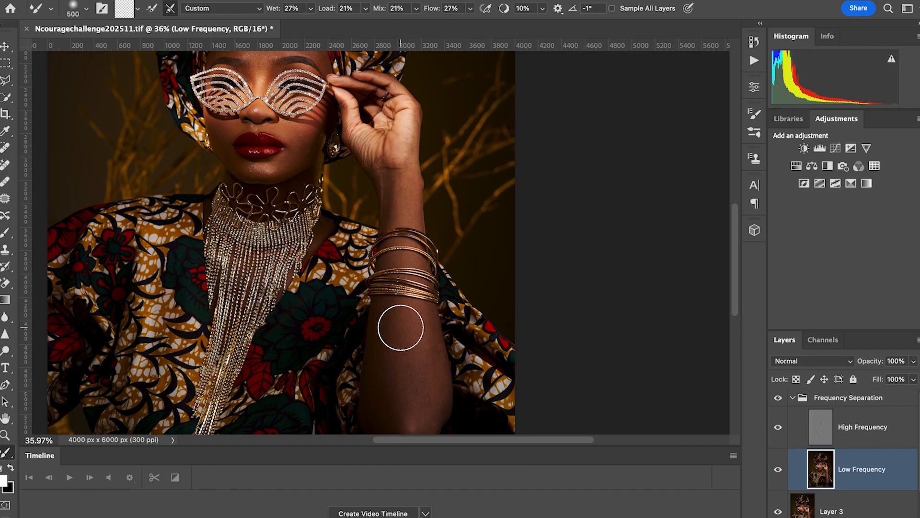
{"action": "scroll", "coordinate": [378, 312], "scroll_direction": "up", "scroll_amount": 5}
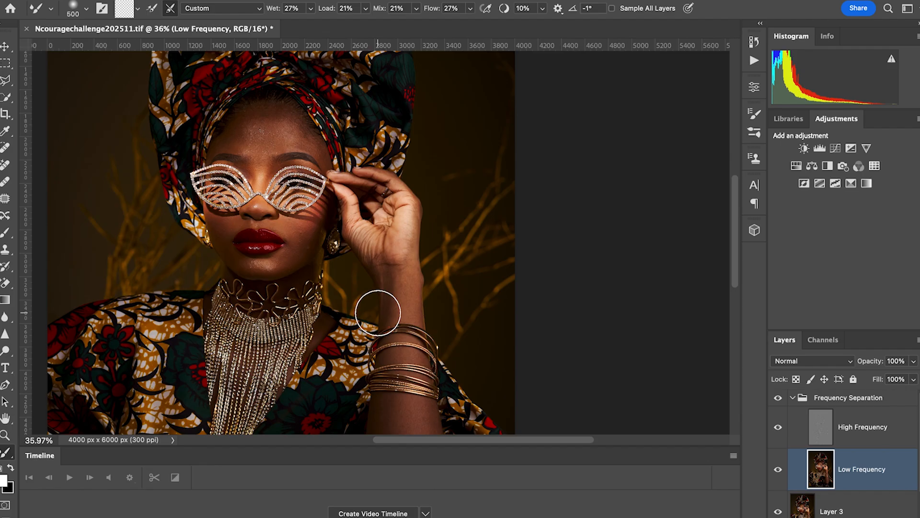
{"action": "scroll", "coordinate": [411, 345], "scroll_direction": "down", "scroll_amount": 5}
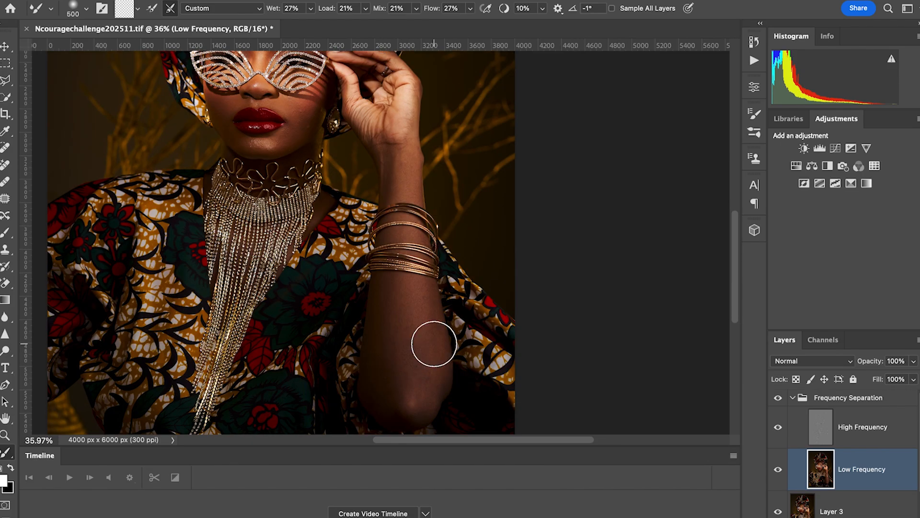
{"action": "key", "text": "bracketleft"}
{"action": "key", "text": "bracketleft"}
{"action": "key", "text": "bracketleft"}
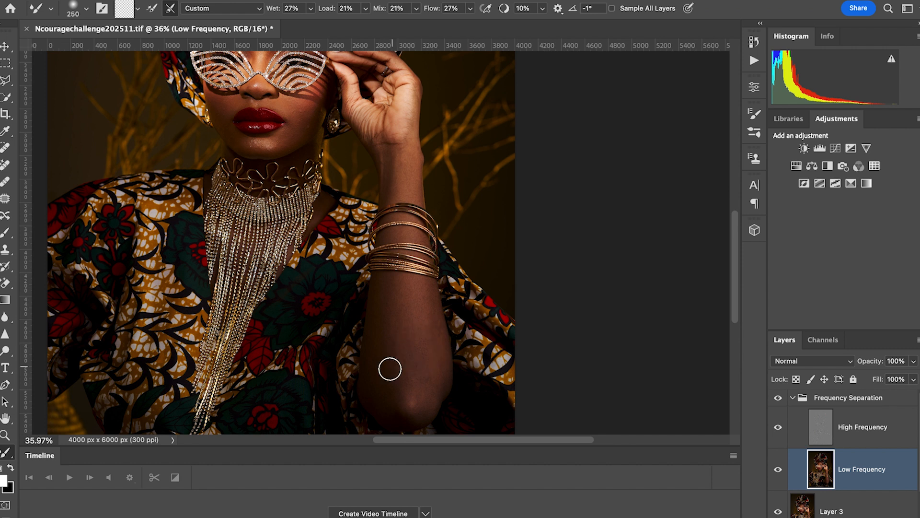
{"action": "key", "text": "bracketleft"}
{"action": "key", "text": "bracketleft"}
{"action": "key", "text": "bracketright"}
{"action": "key", "text": "bracketright"}
{"action": "key", "text": "bracketright"}
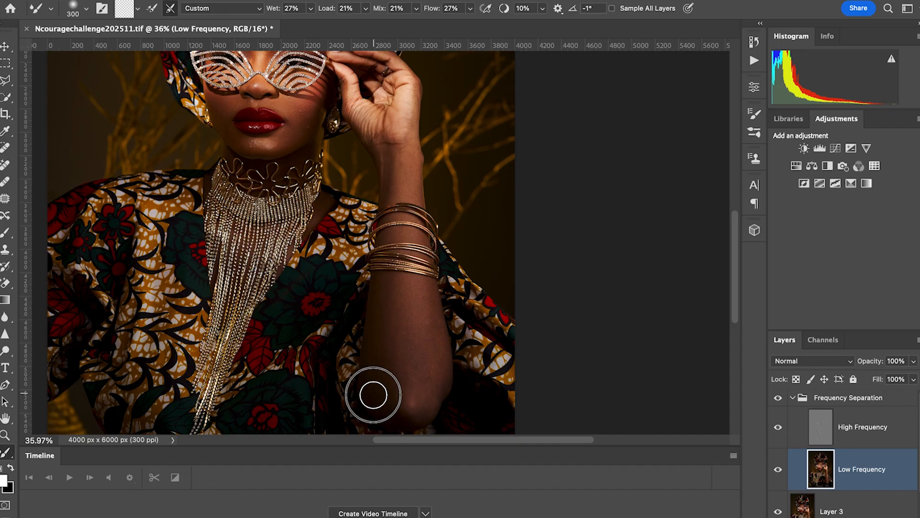
{"action": "mouse_move", "coordinate": [382, 337]}
{"action": "left_mouse_down"}
{"action": "mouse_move", "coordinate": [396, 281]}
{"action": "mouse_move", "coordinate": [423, 300]}
{"action": "mouse_move", "coordinate": [431, 388]}
{"action": "mouse_move", "coordinate": [425, 369]}
{"action": "left_mouse_up"}
{"action": "mouse_move", "coordinate": [405, 328]}
{"action": "left_mouse_down"}
{"action": "mouse_move", "coordinate": [405, 349]}
{"action": "mouse_move", "coordinate": [423, 374]}
{"action": "mouse_move", "coordinate": [421, 306]}
{"action": "mouse_move", "coordinate": [411, 281]}
{"action": "mouse_move", "coordinate": [403, 323]}
{"action": "mouse_move", "coordinate": [412, 359]}
{"action": "mouse_move", "coordinate": [396, 353]}
{"action": "mouse_move", "coordinate": [400, 320]}
{"action": "mouse_move", "coordinate": [390, 294]}
{"action": "mouse_move", "coordinate": [387, 354]}
{"action": "mouse_move", "coordinate": [426, 336]}
{"action": "mouse_move", "coordinate": [430, 378]}
{"action": "mouse_move", "coordinate": [422, 283]}
{"action": "mouse_move", "coordinate": [410, 302]}
{"action": "left_mouse_up"}
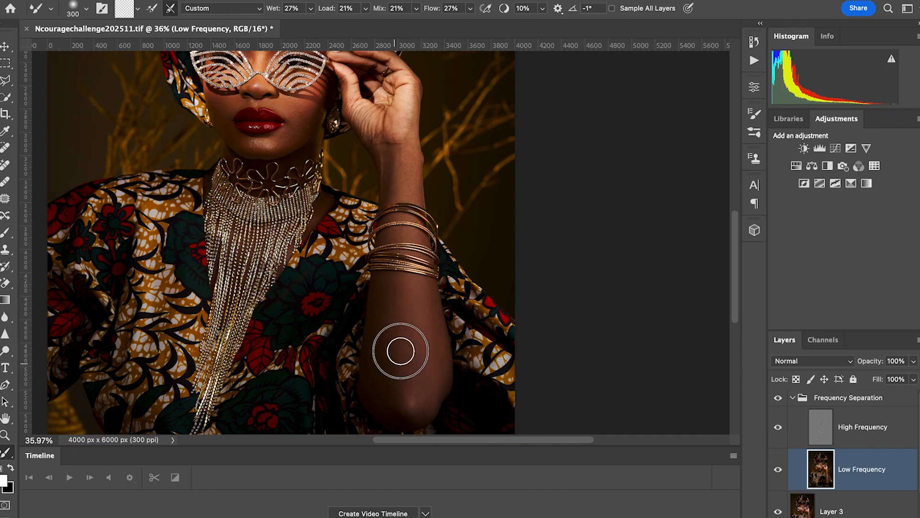
Step: Smooth the tones around the elbow with a smaller Mixer Brush and toggle the Frequency Separation group's visibility to compare
{"action": "key", "text": "bracketleft"}
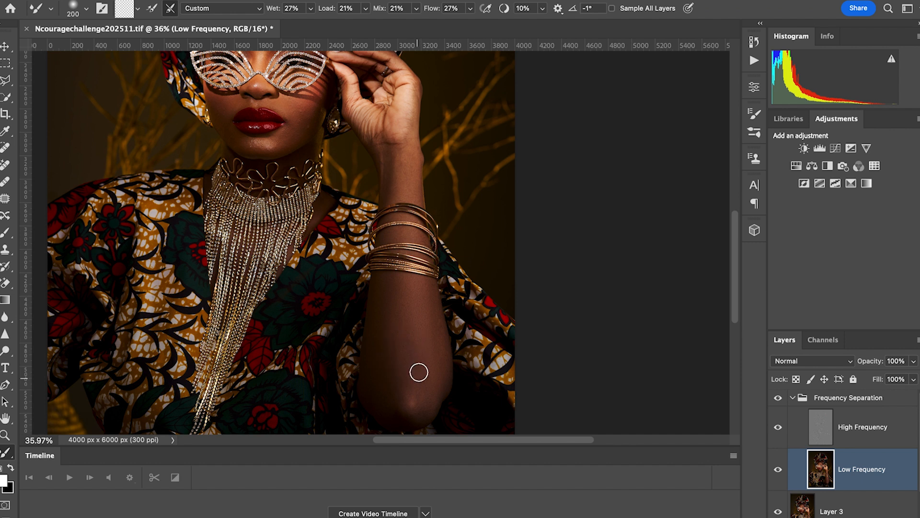
{"action": "key", "text": "bracketleft"}
{"action": "mouse_move", "coordinate": [425, 388]}
{"action": "left_mouse_down"}
{"action": "mouse_move", "coordinate": [421, 406]}
{"action": "mouse_move", "coordinate": [394, 369]}
{"action": "mouse_move", "coordinate": [394, 317]}
{"action": "left_mouse_up"}
{"action": "key", "text": "bracketleft"}
{"action": "key", "text": "bracketleft"}
{"action": "key", "text": "bracketleft"}
{"action": "scroll", "coordinate": [393, 317], "scroll_direction": "down", "scroll_amount": 1}
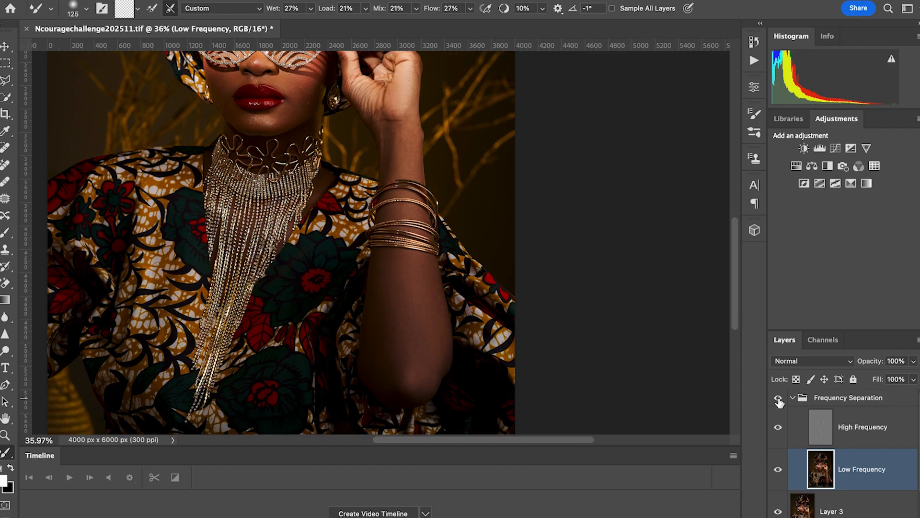
{"action": "left_click", "coordinate": [779, 399]}
Step: Reduce the Mixer Brush to 100 px and blend the skin along the thumb, palm and outer wrist edge
{"action": "key", "text": "bracketleft"}
{"action": "key", "text": "bracketleft"}
{"action": "key", "text": "bracketleft"}
{"action": "key", "text": "bracketleft"}
{"action": "key", "text": "bracketright"}
{"action": "key", "text": "bracketright"}
{"action": "key", "text": "bracketright"}
{"action": "key", "text": "bracketright"}
{"action": "key", "text": "bracketright"}
{"action": "key", "text": "bracketright"}
{"action": "key", "text": "bracketright"}
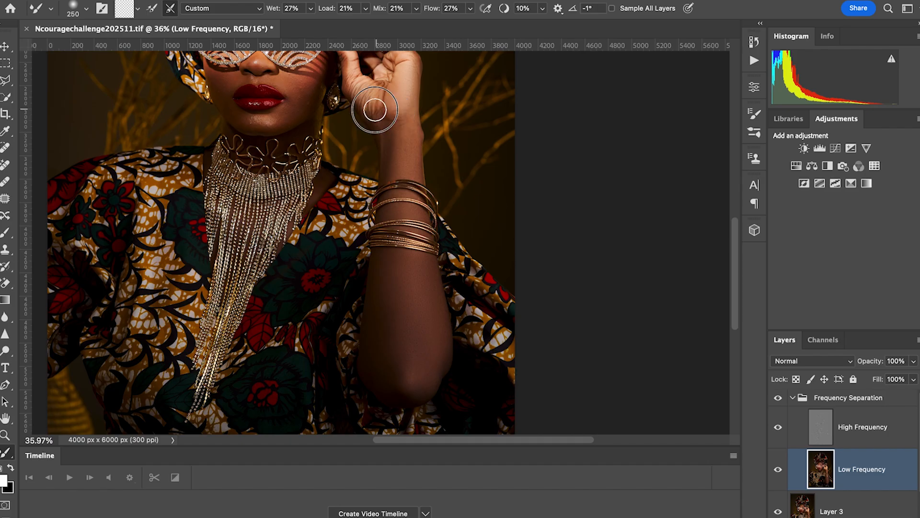
{"action": "key", "text": "bracketleft"}
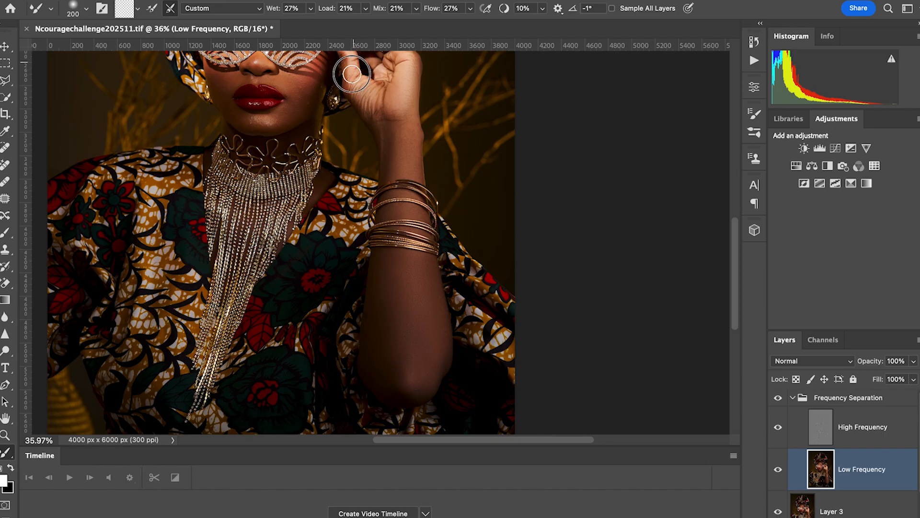
{"action": "key", "text": "bracketleft"}
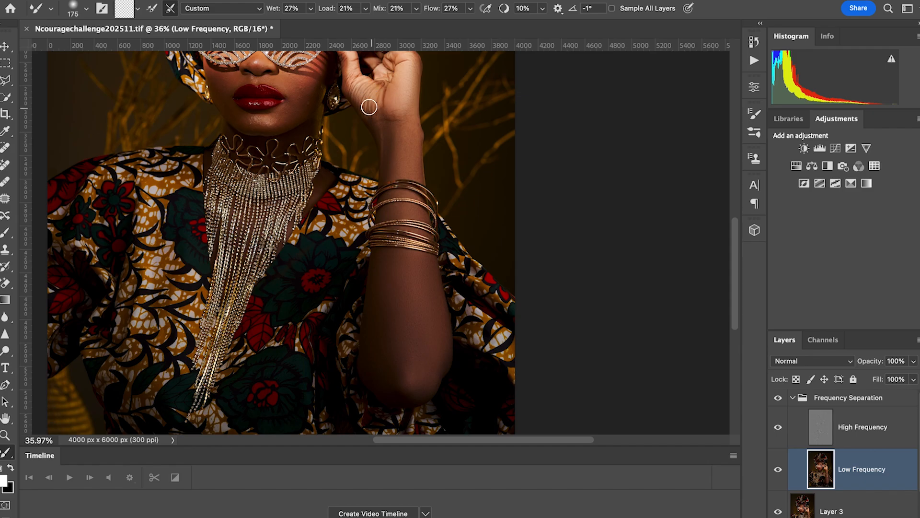
{"action": "key", "text": "bracketleft"}
{"action": "key", "text": "bracketleft"}
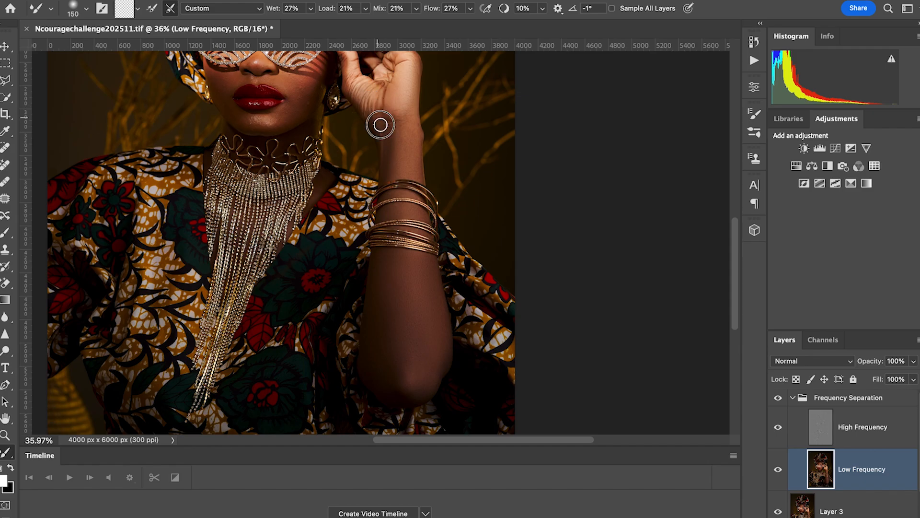
{"action": "key", "text": "bracketleft"}
{"action": "mouse_move", "coordinate": [378, 112]}
{"action": "left_mouse_down"}
{"action": "mouse_move", "coordinate": [374, 118]}
{"action": "mouse_move", "coordinate": [374, 96]}
{"action": "mouse_move", "coordinate": [350, 90]}
{"action": "mouse_move", "coordinate": [348, 64]}
{"action": "left_mouse_up"}
{"action": "left_click_drag", "start_coordinate": [414, 123], "coordinate": [419, 133]}
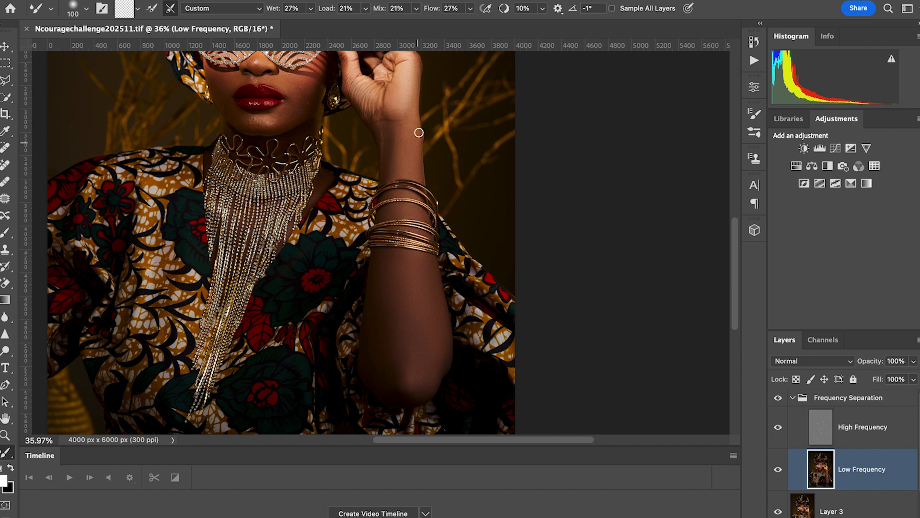
{"action": "left_click_drag", "start_coordinate": [411, 75], "coordinate": [416, 71]}
Step: Blend the inner wrist and the forearm skin just above the bangles with the Mixer Brush
{"action": "mouse_move", "coordinate": [382, 132]}
{"action": "left_mouse_down"}
{"action": "mouse_move", "coordinate": [358, 102]}
{"action": "mouse_move", "coordinate": [382, 133]}
{"action": "mouse_move", "coordinate": [382, 173]}
{"action": "left_mouse_up"}
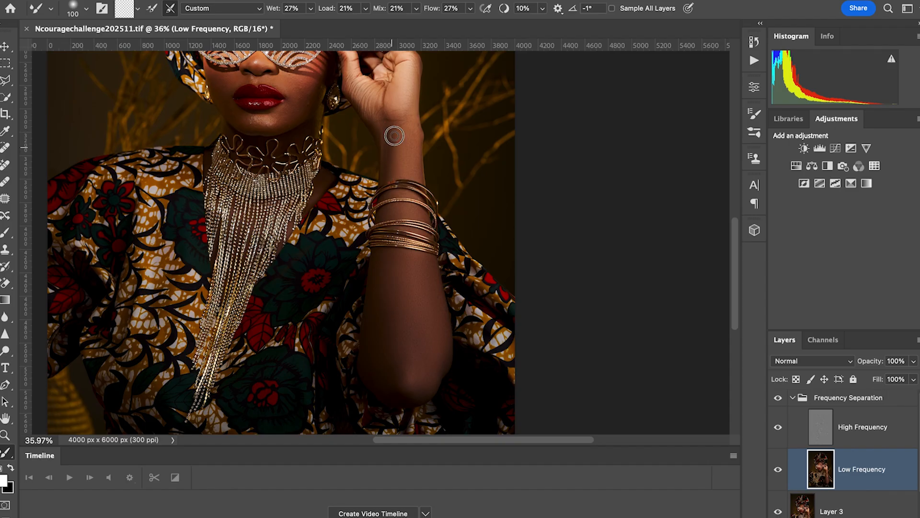
{"action": "mouse_move", "coordinate": [391, 123]}
{"action": "left_mouse_down"}
{"action": "mouse_move", "coordinate": [408, 115]}
{"action": "mouse_move", "coordinate": [405, 103]}
{"action": "mouse_move", "coordinate": [404, 120]}
{"action": "mouse_move", "coordinate": [415, 123]}
{"action": "mouse_move", "coordinate": [407, 152]}
{"action": "mouse_move", "coordinate": [417, 164]}
{"action": "mouse_move", "coordinate": [406, 194]}
{"action": "left_mouse_up"}
{"action": "mouse_move", "coordinate": [415, 169]}
{"action": "left_mouse_down"}
{"action": "mouse_move", "coordinate": [376, 101]}
{"action": "mouse_move", "coordinate": [378, 111]}
{"action": "left_mouse_up"}
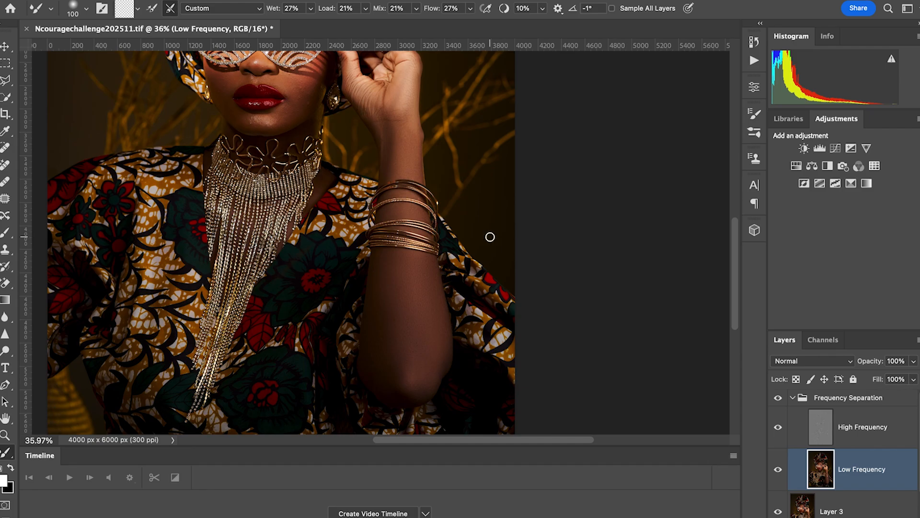
Step: Blend the skin tones of the chin below the lips on the Low Frequency layer with a 100 px Mixer Brush
{"action": "key", "text": "bracketright"}
{"action": "key", "text": "bracketright"}
{"action": "scroll", "coordinate": [293, 165], "scroll_direction": "up", "scroll_amount": 3}
{"action": "key", "text": "bracketright"}
{"action": "left_click_drag", "start_coordinate": [288, 164], "coordinate": [260, 154]}
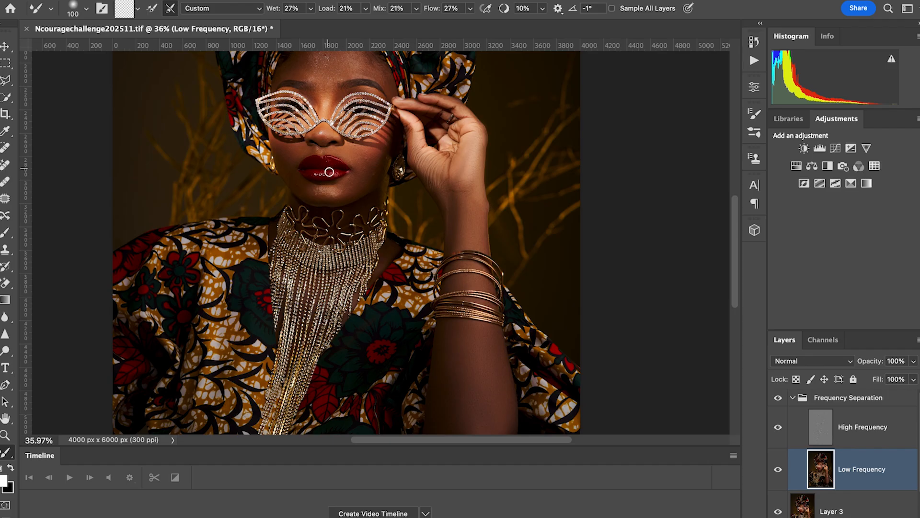
{"action": "left_click", "coordinate": [329, 192]}
{"action": "left_click_drag", "start_coordinate": [329, 193], "coordinate": [329, 192]}
{"action": "left_click_drag", "start_coordinate": [312, 193], "coordinate": [306, 188]}
{"action": "left_click", "coordinate": [303, 187]}
{"action": "scroll", "coordinate": [306, 188], "scroll_direction": "down", "scroll_amount": 1}
{"action": "scroll", "coordinate": [298, 159], "scroll_direction": "down", "scroll_amount": 2}
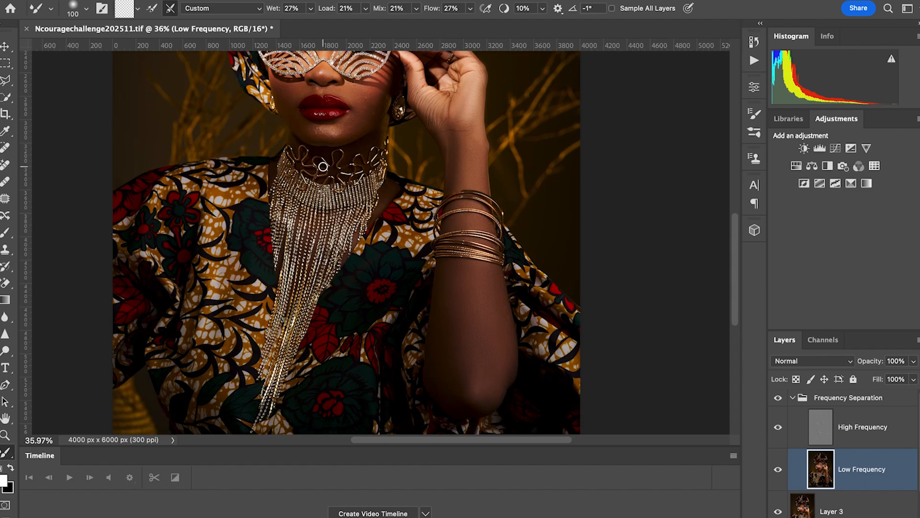
{"action": "scroll", "coordinate": [323, 166], "scroll_direction": "down", "scroll_amount": 1}
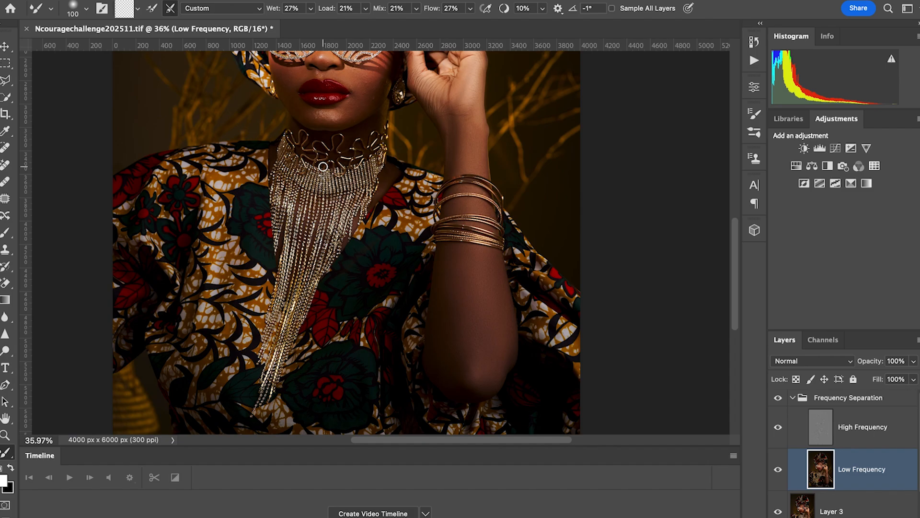
{"action": "scroll", "coordinate": [323, 166], "scroll_direction": "up", "scroll_amount": 10}
{"action": "scroll", "coordinate": [323, 166], "scroll_direction": "up", "scroll_amount": 6}
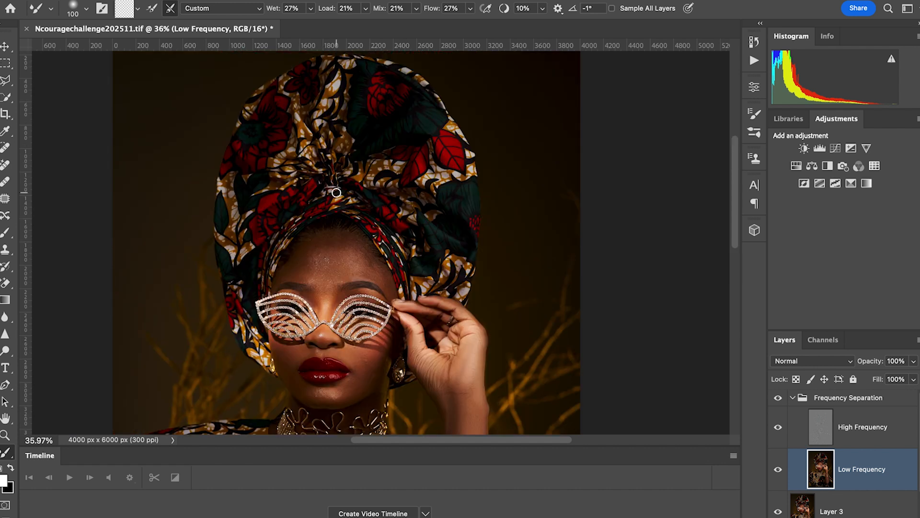
Step: Save the document with the current retouching
{"action": "scroll", "coordinate": [336, 193], "scroll_direction": "down", "scroll_amount": 3}
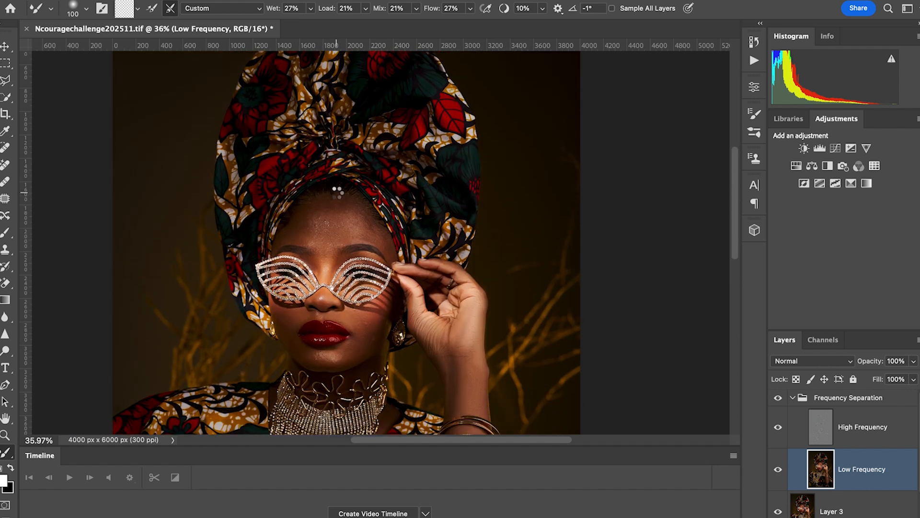
{"action": "key", "text": "super+s"}
{"action": "scroll", "coordinate": [350, 237], "scroll_direction": "down", "scroll_amount": 3}
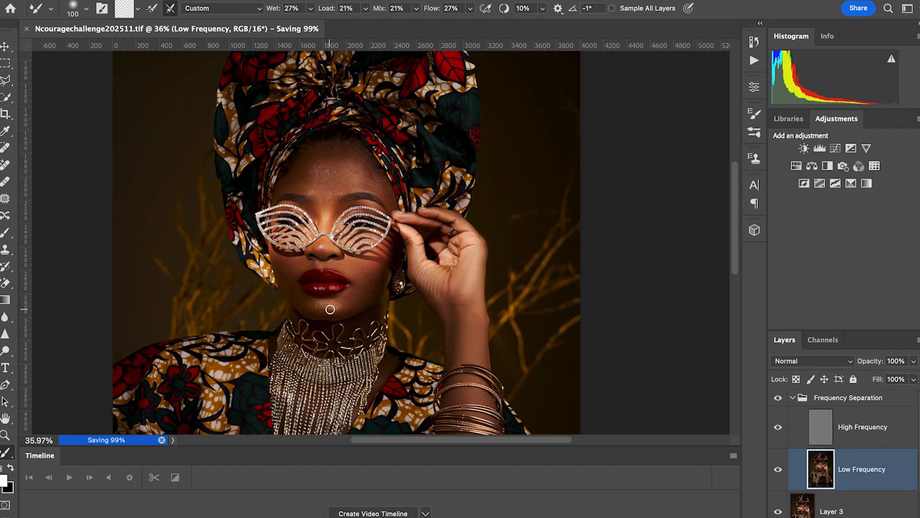
Step: Set the Mixer Brush to 125 px and blend the jaw and cheek skin on the Low Frequency layer
{"action": "key", "text": "bracketleft"}
{"action": "key", "text": "bracketright"}
{"action": "key", "text": "bracketright"}
{"action": "left_click", "coordinate": [337, 309]}
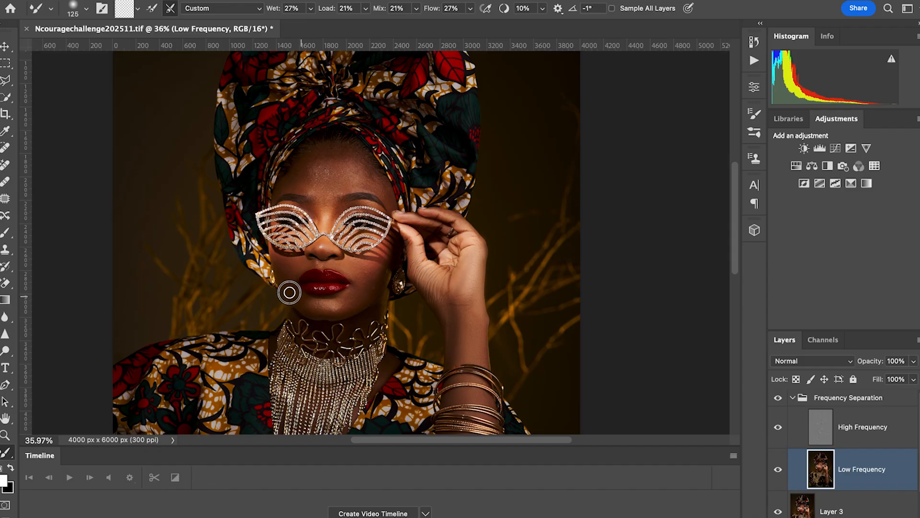
{"action": "mouse_move", "coordinate": [288, 266]}
{"action": "left_mouse_down"}
{"action": "mouse_move", "coordinate": [282, 262]}
{"action": "mouse_move", "coordinate": [283, 281]}
{"action": "mouse_move", "coordinate": [279, 271]}
{"action": "mouse_move", "coordinate": [309, 264]}
{"action": "mouse_move", "coordinate": [290, 275]}
{"action": "mouse_move", "coordinate": [312, 306]}
{"action": "mouse_move", "coordinate": [349, 306]}
{"action": "mouse_move", "coordinate": [335, 294]}
{"action": "mouse_move", "coordinate": [363, 292]}
{"action": "mouse_move", "coordinate": [347, 267]}
{"action": "mouse_move", "coordinate": [355, 260]}
{"action": "mouse_move", "coordinate": [368, 268]}
{"action": "mouse_move", "coordinate": [364, 275]}
{"action": "mouse_move", "coordinate": [381, 249]}
{"action": "mouse_move", "coordinate": [374, 287]}
{"action": "mouse_move", "coordinate": [375, 275]}
{"action": "mouse_move", "coordinate": [369, 288]}
{"action": "mouse_move", "coordinate": [364, 278]}
{"action": "left_mouse_up"}
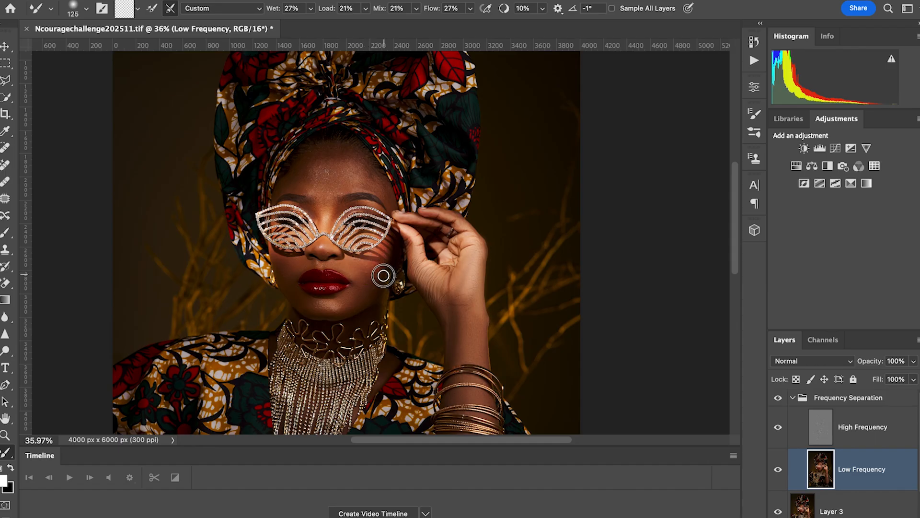
Step: Blend the chin skin below the lips with the Mixer Brush, enlarging it in stages to 200 px
{"action": "left_click", "coordinate": [329, 309]}
{"action": "left_click_drag", "start_coordinate": [330, 309], "coordinate": [335, 305]}
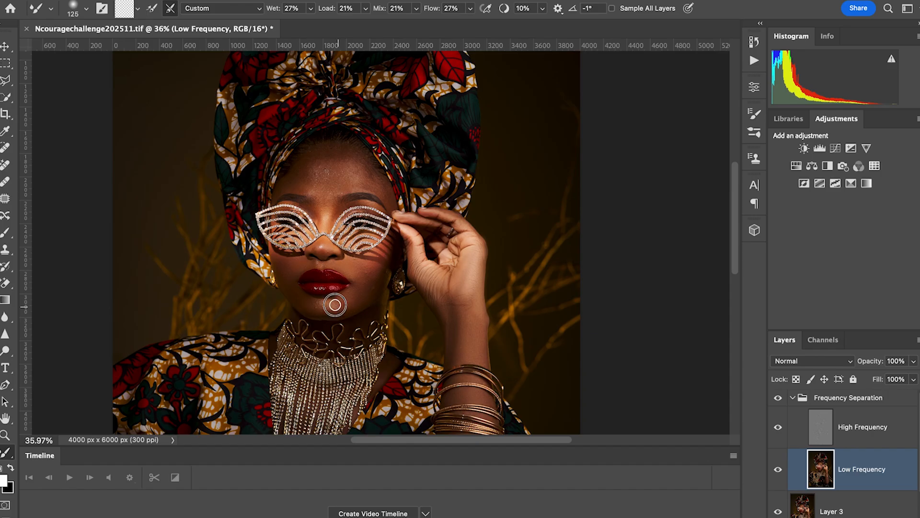
{"action": "key", "text": "bracketright"}
{"action": "mouse_move", "coordinate": [317, 301]}
{"action": "left_mouse_down"}
{"action": "mouse_move", "coordinate": [294, 289]}
{"action": "mouse_move", "coordinate": [309, 303]}
{"action": "left_mouse_up"}
{"action": "key", "text": "bracketright"}
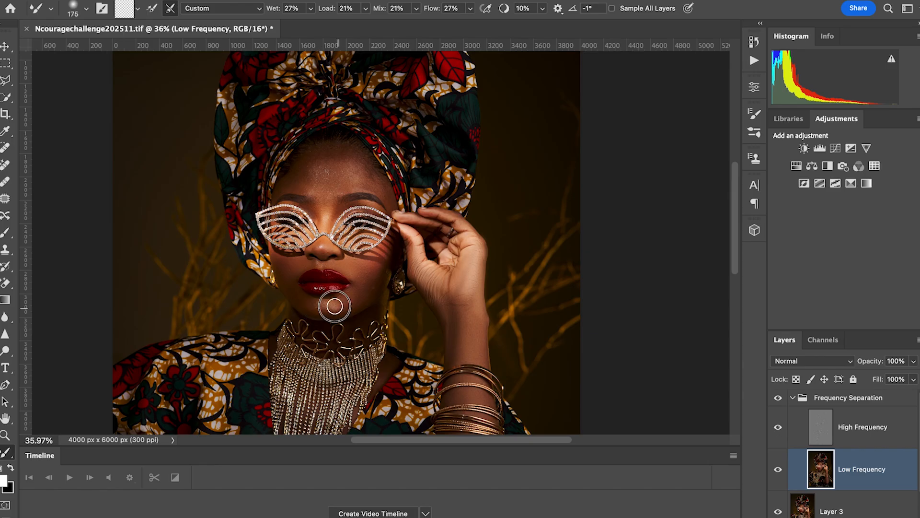
{"action": "key", "text": "bracketright"}
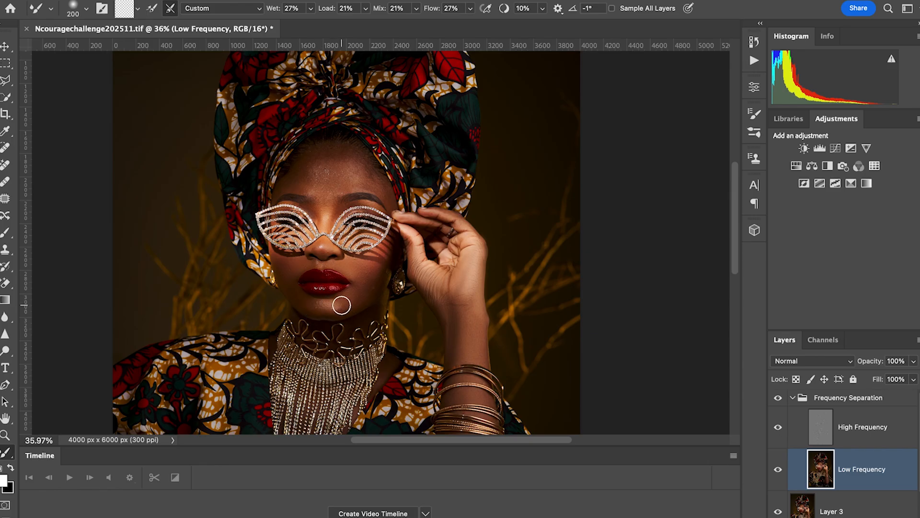
{"action": "key", "text": "bracketright"}
{"action": "key", "text": "bracketright"}
{"action": "key", "text": "bracketright"}
{"action": "key", "text": "bracketright"}
{"action": "key", "text": "bracketright"}
{"action": "key", "text": "bracketright"}
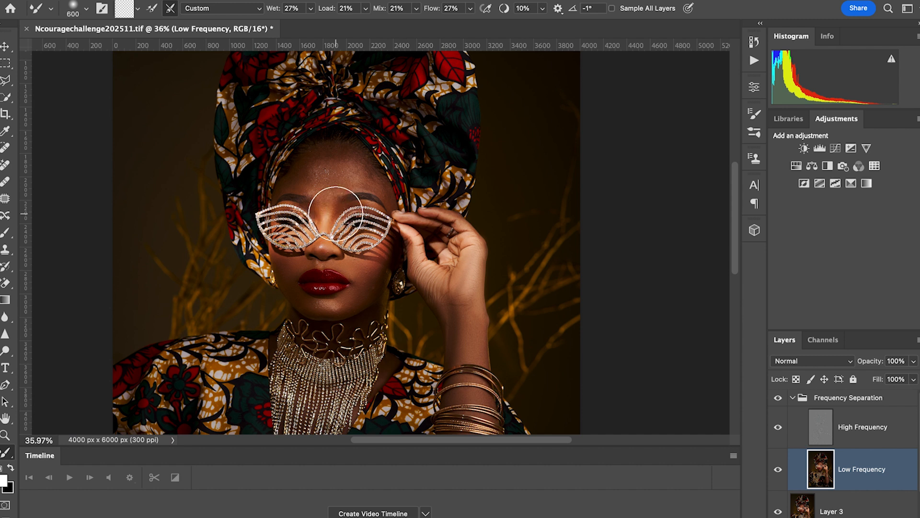
{"action": "key", "text": "bracketright"}
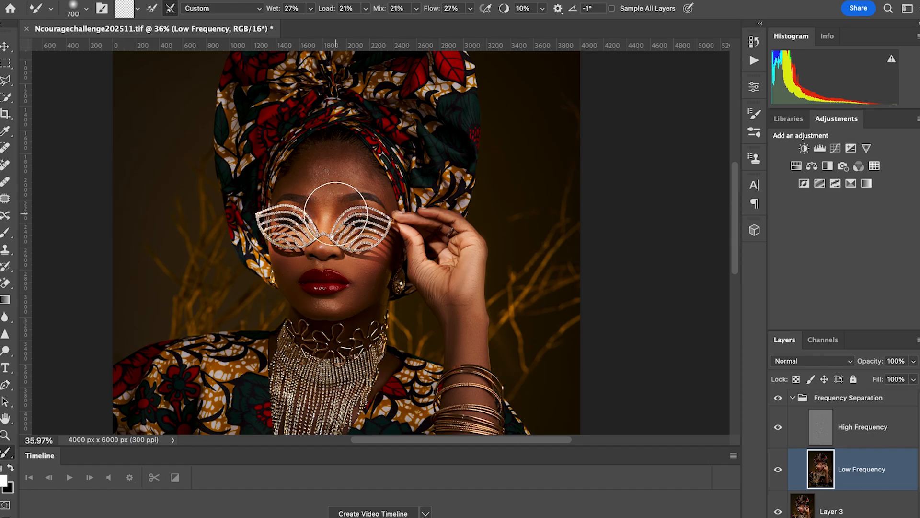
{"action": "key", "text": "bracketleft"}
{"action": "key", "text": "bracketleft"}
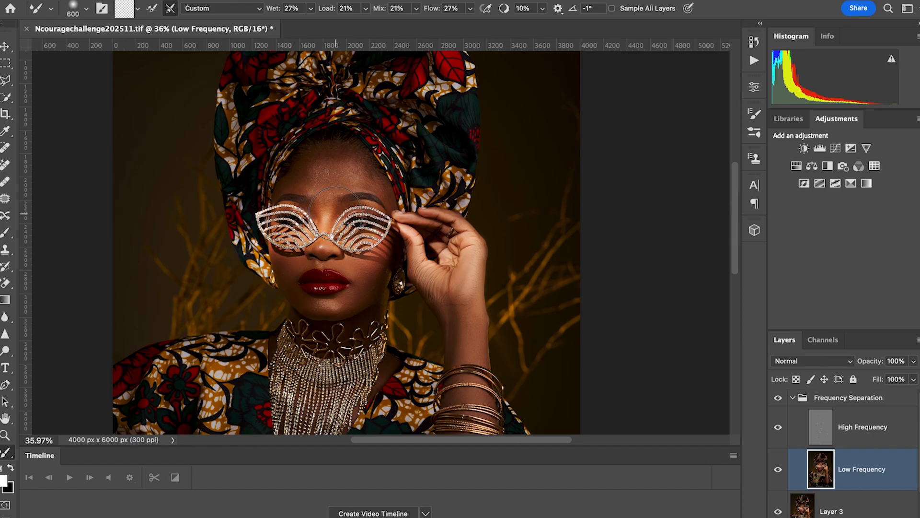
{"action": "key", "text": "bracketleft"}
{"action": "key", "text": "bracketleft"}
{"action": "key", "text": "bracketleft"}
{"action": "key", "text": "bracketright"}
{"action": "key", "text": "bracketleft"}
{"action": "key", "text": "bracketleft"}
{"action": "key", "text": "bracketright"}
{"action": "key", "text": "bracketright"}
Step: Blend the skin on the middle of the forehead above the brows with a progressively smaller Mixer Brush
{"action": "left_click_drag", "start_coordinate": [331, 197], "coordinate": [329, 195]}
{"action": "key", "text": "bracketleft"}
{"action": "left_click", "coordinate": [330, 188]}
{"action": "key", "text": "bracketleft"}
{"action": "key", "text": "bracketleft"}
{"action": "left_click", "coordinate": [329, 189]}
{"action": "left_click", "coordinate": [314, 179]}
Step: Reduce the Mixer Brush to 100 px, then 90 px, and blend the skin just above the free-side eyebrow toward the temple
{"action": "key", "text": "bracketleft"}
{"action": "left_click", "coordinate": [299, 191]}
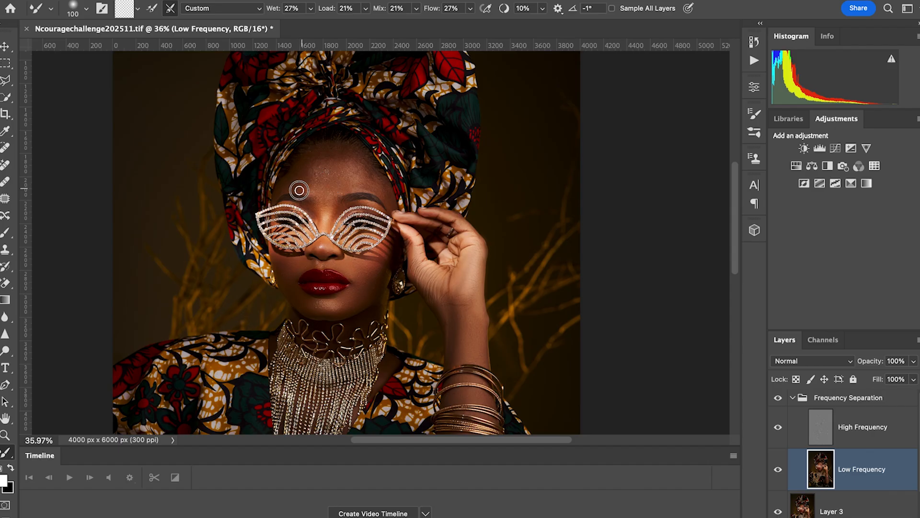
{"action": "key", "text": "bracketleft"}
{"action": "left_click", "coordinate": [287, 185]}
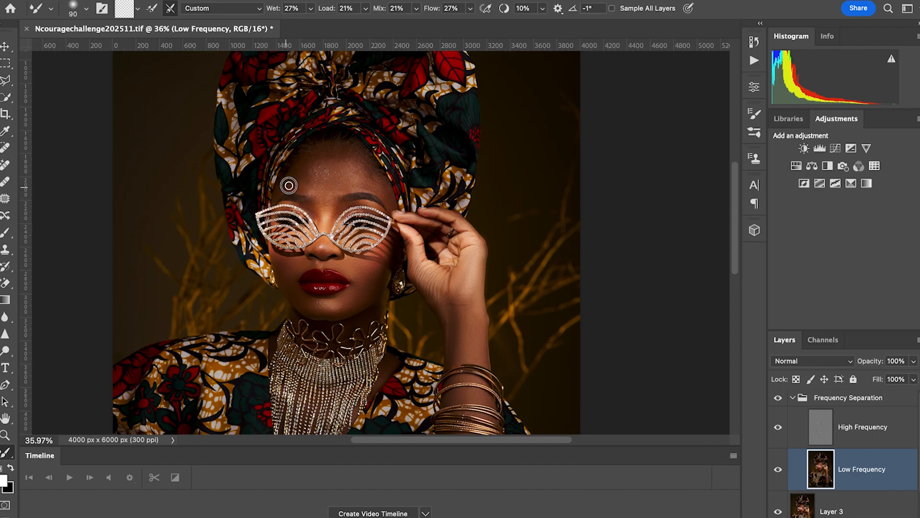
{"action": "key", "text": "bracketleft"}
{"action": "key", "text": "bracketleft"}
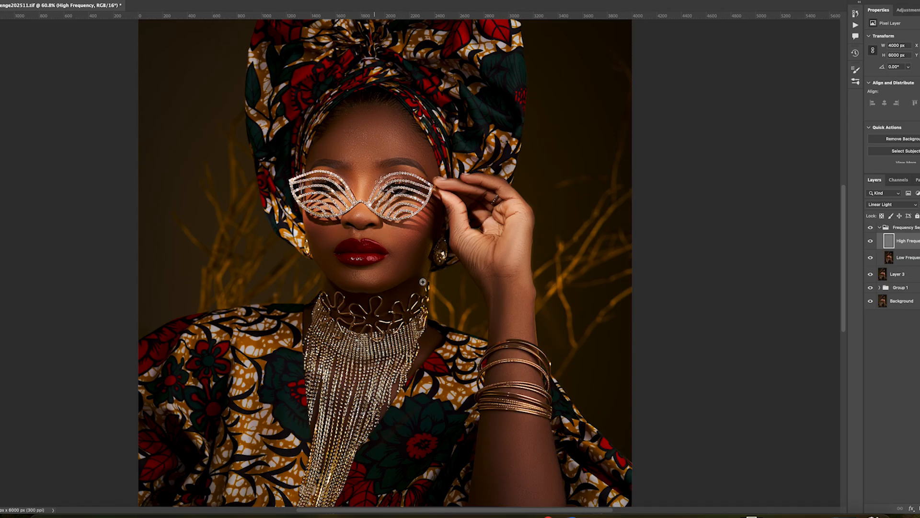
Step: Select the High Frequency layer and switch to the Clone Stamp tool
{"action": "scroll", "coordinate": [423, 282], "scroll_direction": "up", "scroll_amount": 5}
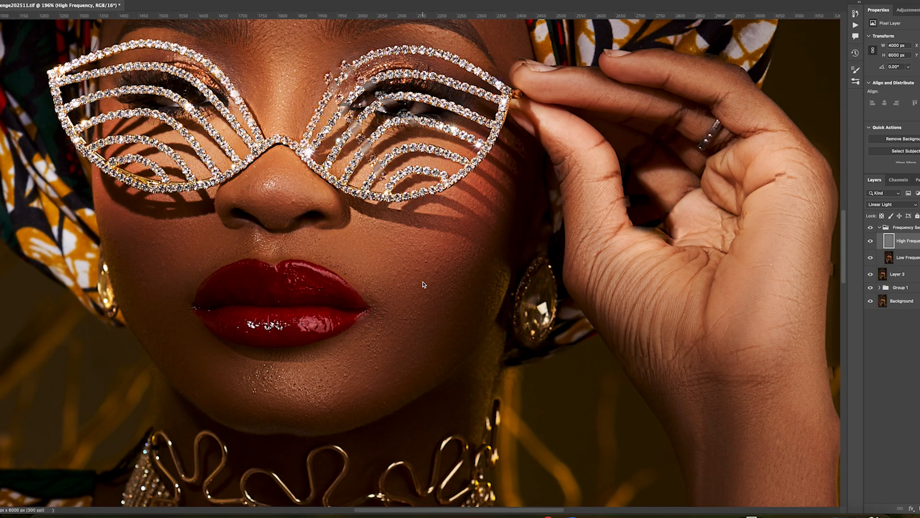
{"action": "left_click", "coordinate": [423, 284]}
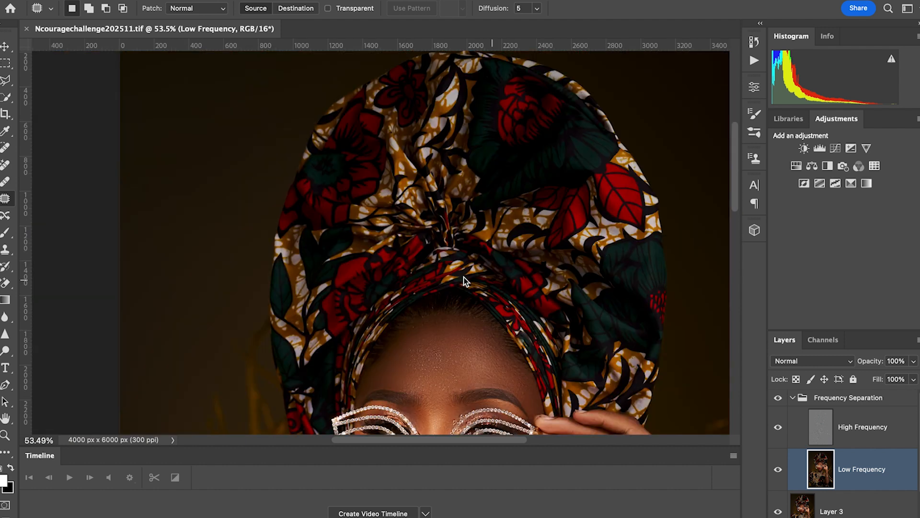
{"action": "scroll", "coordinate": [468, 277], "scroll_direction": "down", "scroll_amount": 1}
{"action": "scroll", "coordinate": [469, 277], "scroll_direction": "down", "scroll_amount": 3}
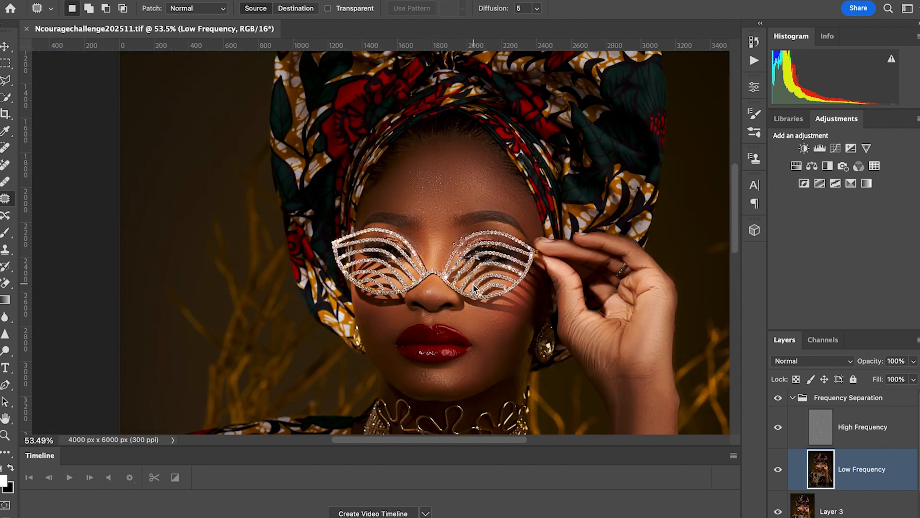
{"action": "scroll", "coordinate": [474, 288], "scroll_direction": "down", "scroll_amount": 3}
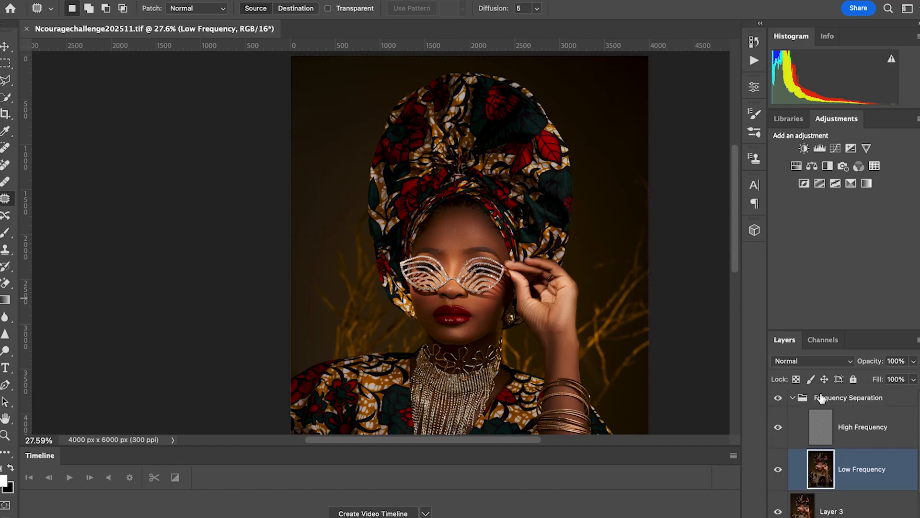
{"action": "left_click", "coordinate": [850, 429]}
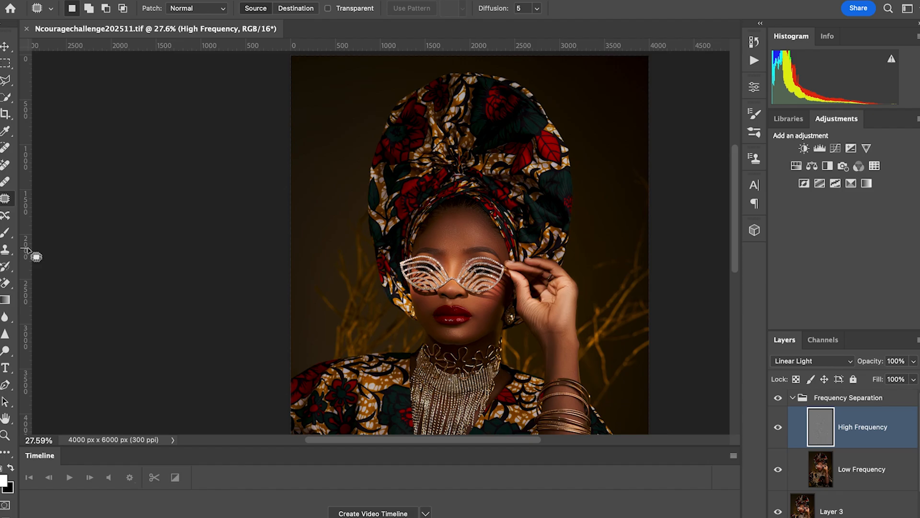
{"action": "left_click", "coordinate": [5, 249]}
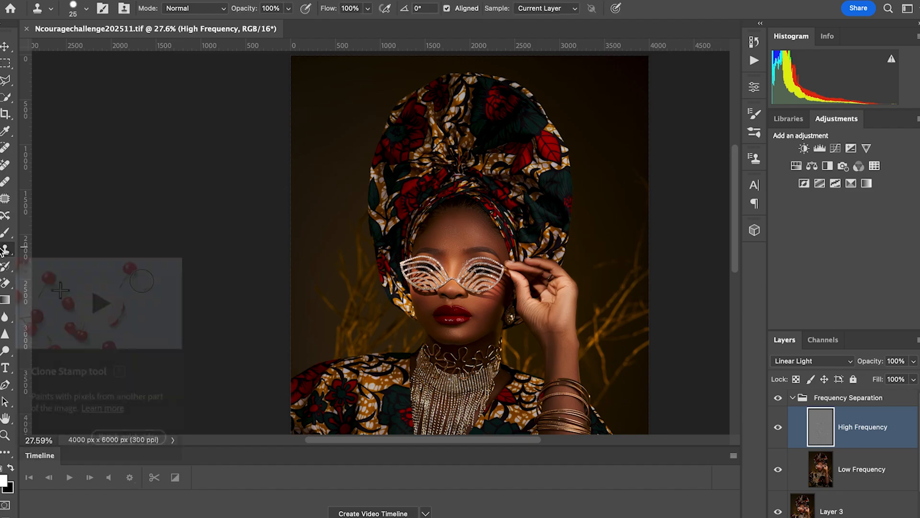
{"action": "left_click", "coordinate": [279, 240]}
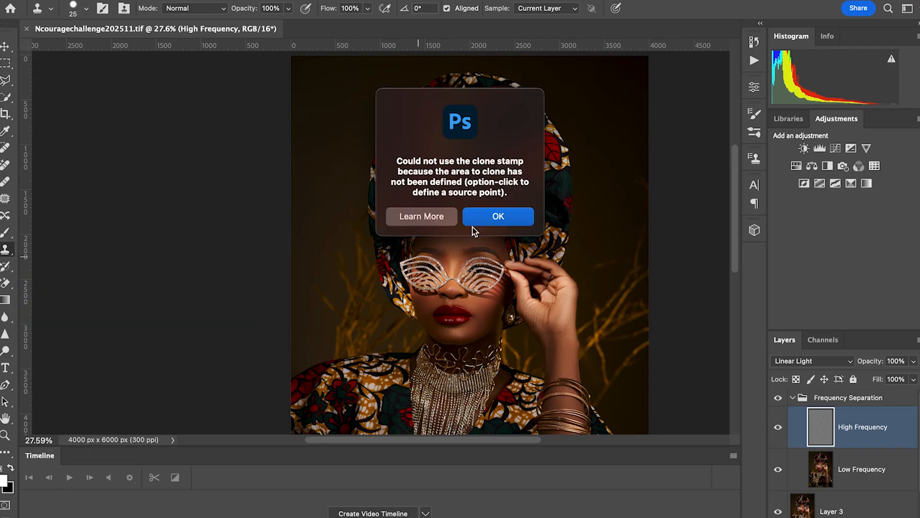
{"action": "left_click", "coordinate": [498, 216]}
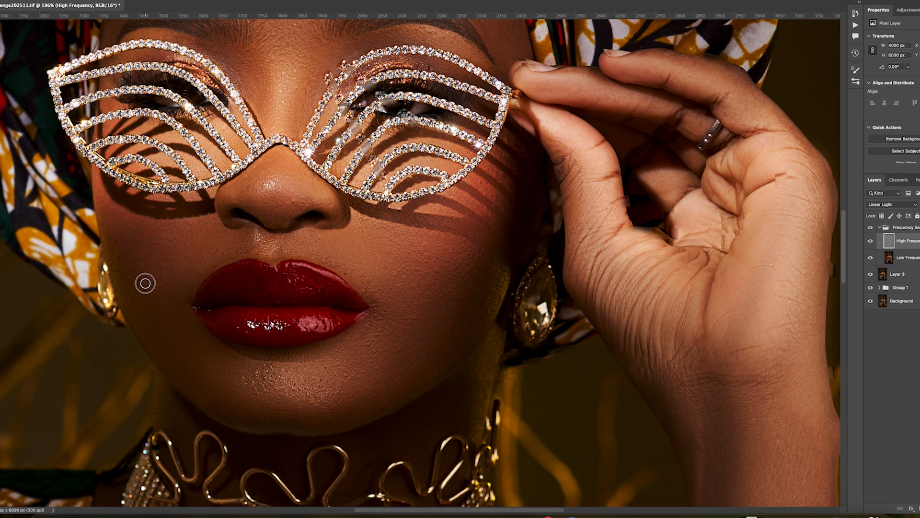
Step: Clean up the texture along the upper hairline of the forehead with the Clone Stamp on the High Frequency layer
{"action": "scroll", "coordinate": [435, 340], "scroll_direction": "up", "scroll_amount": 5}
{"action": "scroll", "coordinate": [483, 232], "scroll_direction": "right", "scroll_amount": 1}
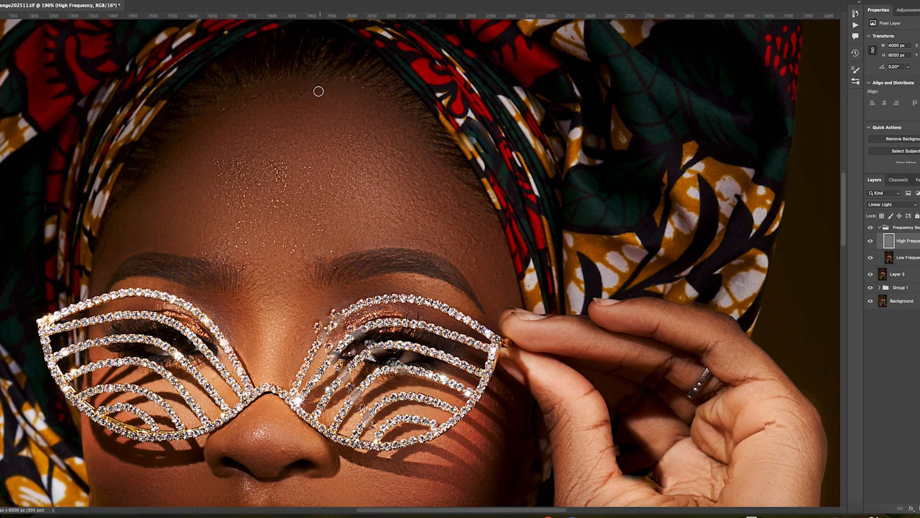
{"action": "left_click", "coordinate": [281, 94]}
{"action": "left_click", "coordinate": [278, 91]}
{"action": "left_click", "coordinate": [241, 109]}
{"action": "left_click", "coordinate": [242, 111]}
{"action": "left_click", "coordinate": [243, 100]}
{"action": "left_click", "coordinate": [196, 136]}
{"action": "left_click", "coordinate": [198, 139]}
{"action": "left_click", "coordinate": [197, 138]}
Step: Clone clean skin texture along the hairline from the upper forehead down to the temple opposite the raised hand
{"action": "left_click", "coordinate": [210, 135], "text": "alt"}
{"action": "left_click", "coordinate": [213, 131]}
{"action": "left_click", "coordinate": [193, 141]}
{"action": "left_click", "coordinate": [163, 151]}
{"action": "left_click", "coordinate": [165, 167]}
{"action": "left_click", "coordinate": [128, 214]}
{"action": "left_click", "coordinate": [106, 245], "text": "alt"}
{"action": "left_click", "coordinate": [118, 220]}
Step: Clone clean skin texture over the hairline edge at the temple beside the raised hand
{"action": "left_click", "coordinate": [478, 210], "text": "alt"}
{"action": "mouse_move", "coordinate": [494, 234]}
{"action": "left_mouse_down"}
{"action": "mouse_move", "coordinate": [476, 217]}
{"action": "mouse_move", "coordinate": [492, 225]}
{"action": "left_mouse_up"}
{"action": "left_click", "coordinate": [481, 241], "text": "alt"}
{"action": "left_click", "coordinate": [488, 223]}
{"action": "left_click", "coordinate": [491, 236]}
Step: Clone smoother skin texture over the lower cheek and the area beside the chin on the High Frequency layer
{"action": "scroll", "coordinate": [471, 360], "scroll_direction": "down", "scroll_amount": 5}
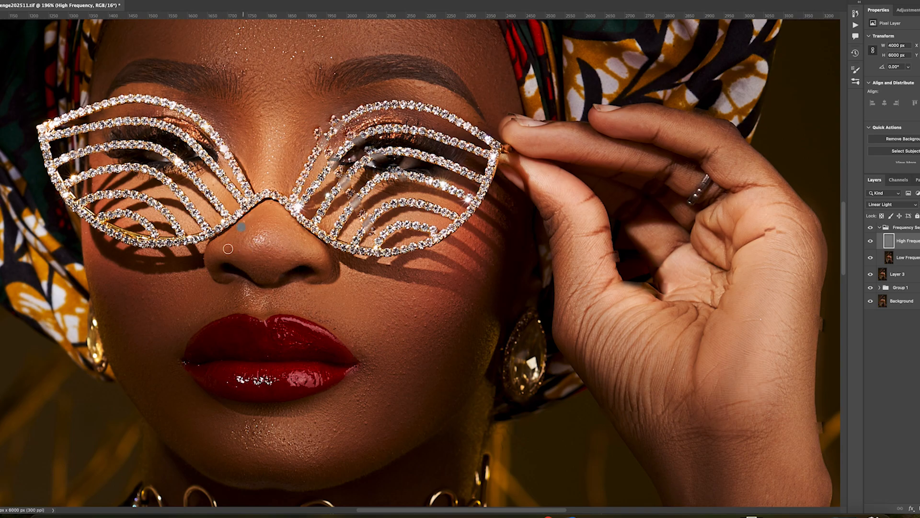
{"action": "scroll", "coordinate": [211, 318], "scroll_direction": "down", "scroll_amount": 3}
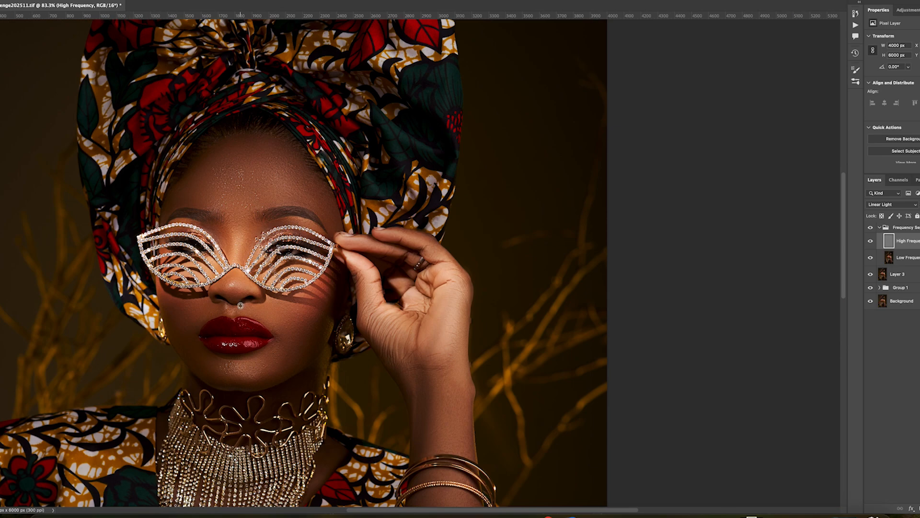
{"action": "scroll", "coordinate": [239, 306], "scroll_direction": "up", "scroll_amount": 2}
{"action": "left_click", "coordinate": [315, 343], "text": "alt"}
{"action": "left_click", "coordinate": [321, 334]}
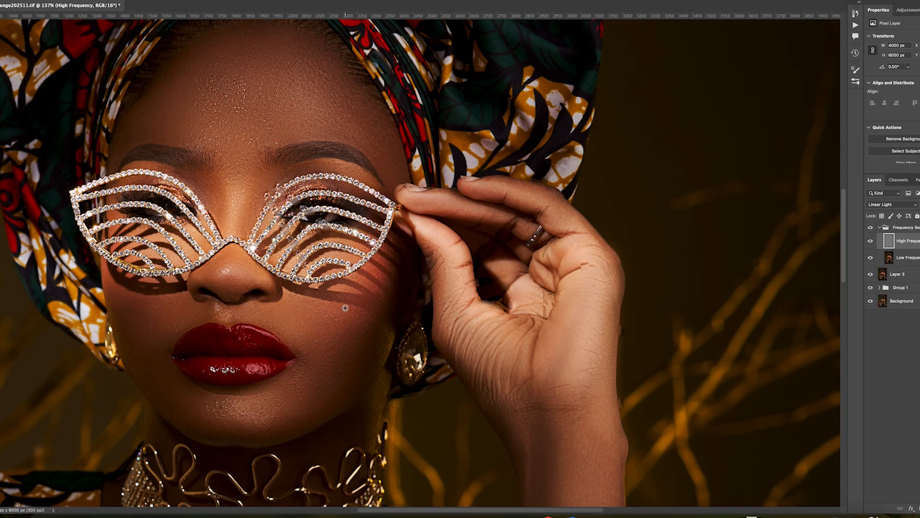
{"action": "left_click", "coordinate": [301, 403], "text": "alt"}
{"action": "left_click_drag", "start_coordinate": [299, 388], "coordinate": [277, 398]}
{"action": "left_click", "coordinate": [280, 411], "text": "alt"}
Step: Switch back to the Low Frequency layer and enlarge the brush
{"action": "left_click", "coordinate": [911, 258]}
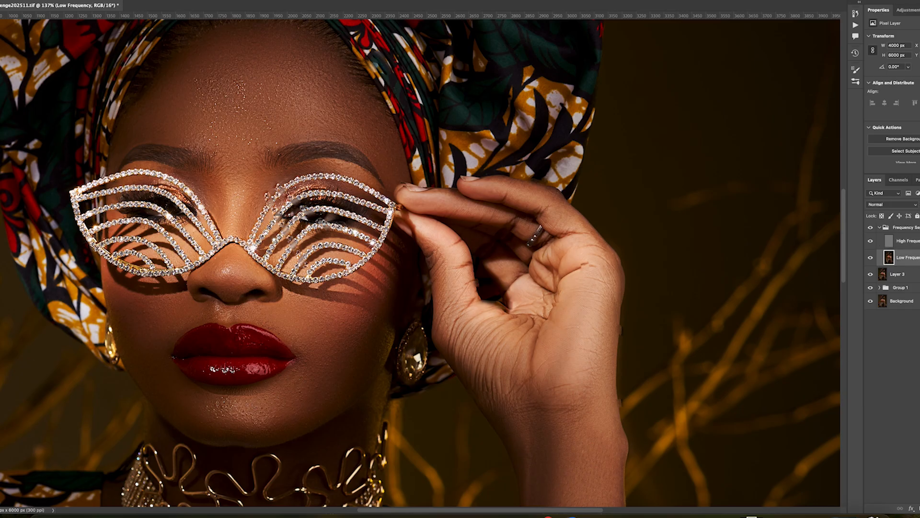
{"action": "scroll", "coordinate": [420, 348], "scroll_direction": "down", "scroll_amount": 3}
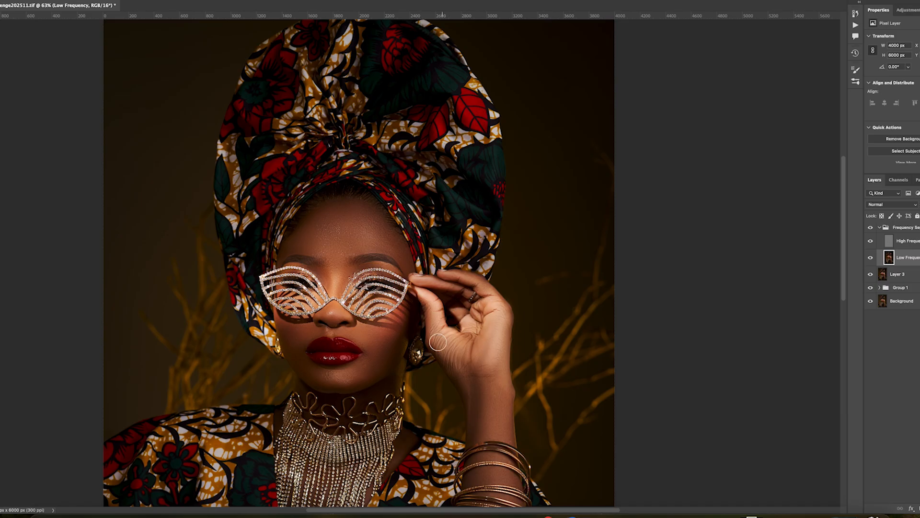
{"action": "scroll", "coordinate": [374, 300], "scroll_direction": "down", "scroll_amount": 3}
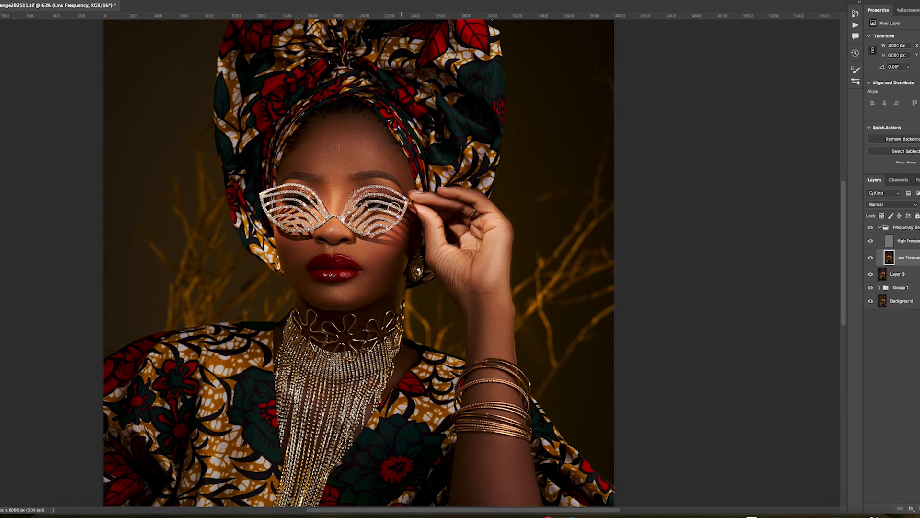
{"action": "key", "text": "bracketright"}
{"action": "key", "text": "bracketright"}
{"action": "key", "text": "bracketright"}
{"action": "key", "text": "bracketright"}
{"action": "key", "text": "bracketright"}
{"action": "key", "text": "bracketright"}
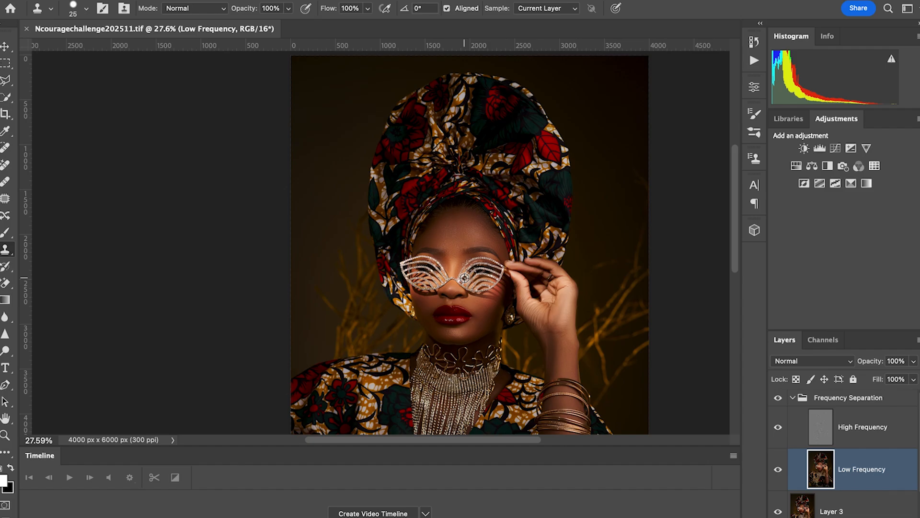
Step: Collapse the Frequency Separation group and make it the active layer
{"action": "scroll", "coordinate": [465, 278], "scroll_direction": "down", "scroll_amount": 10}
{"action": "scroll", "coordinate": [464, 278], "scroll_direction": "down", "scroll_amount": 5}
{"action": "scroll", "coordinate": [465, 278], "scroll_direction": "up", "scroll_amount": 8}
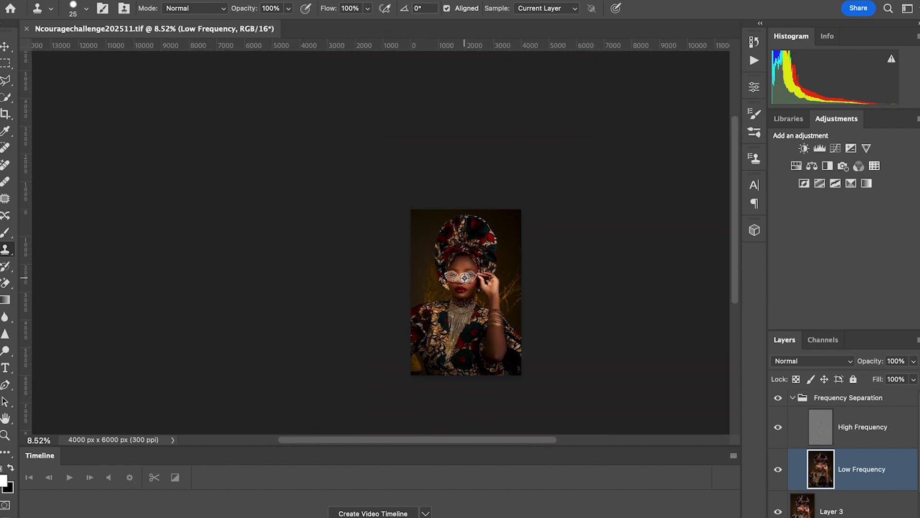
{"action": "scroll", "coordinate": [465, 278], "scroll_direction": "up", "scroll_amount": 10}
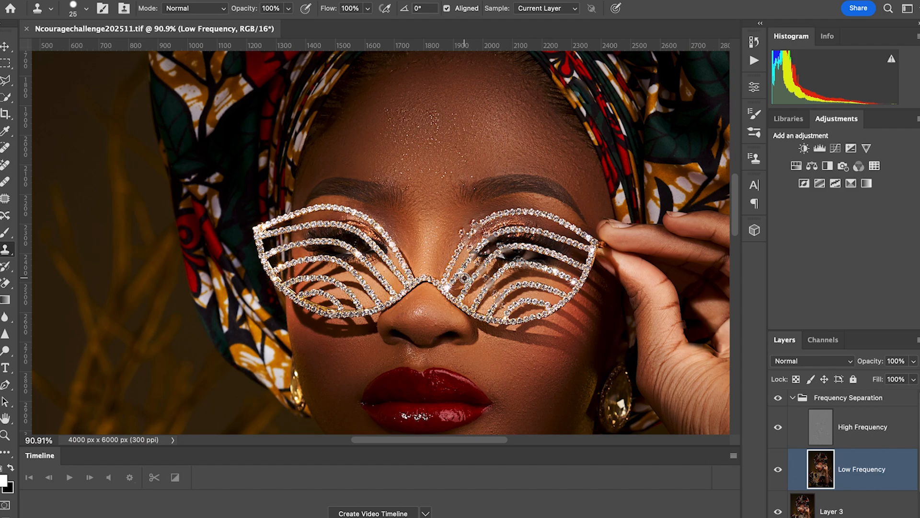
{"action": "scroll", "coordinate": [465, 278], "scroll_direction": "down", "scroll_amount": 12}
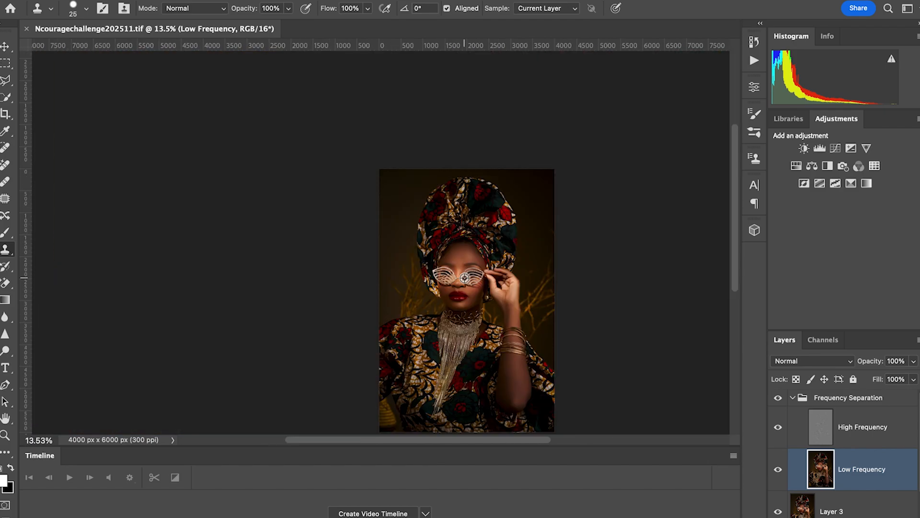
{"action": "scroll", "coordinate": [465, 278], "scroll_direction": "up", "scroll_amount": 3}
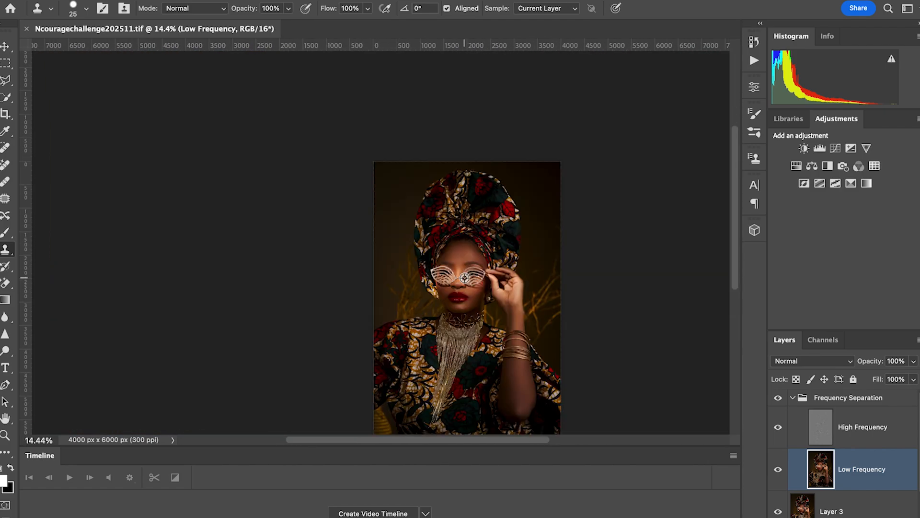
{"action": "scroll", "coordinate": [464, 278], "scroll_direction": "down", "scroll_amount": 2}
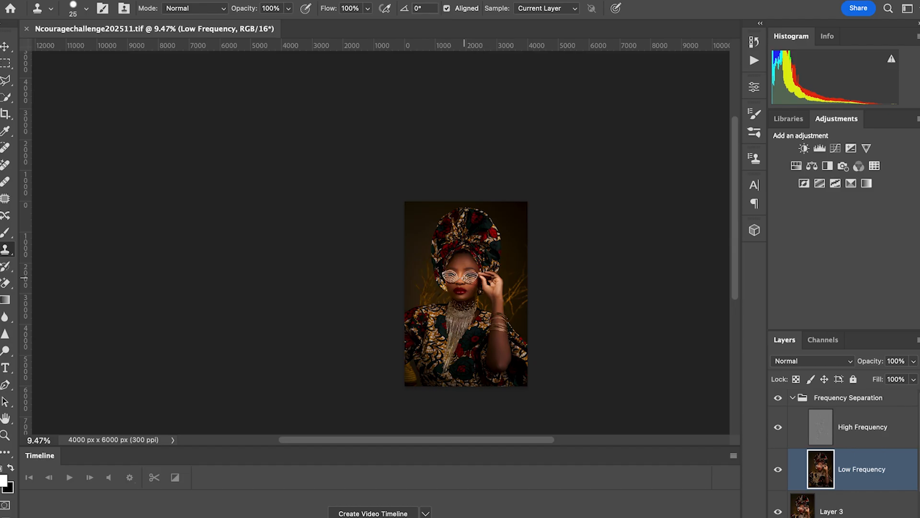
{"action": "left_click", "coordinate": [792, 397]}
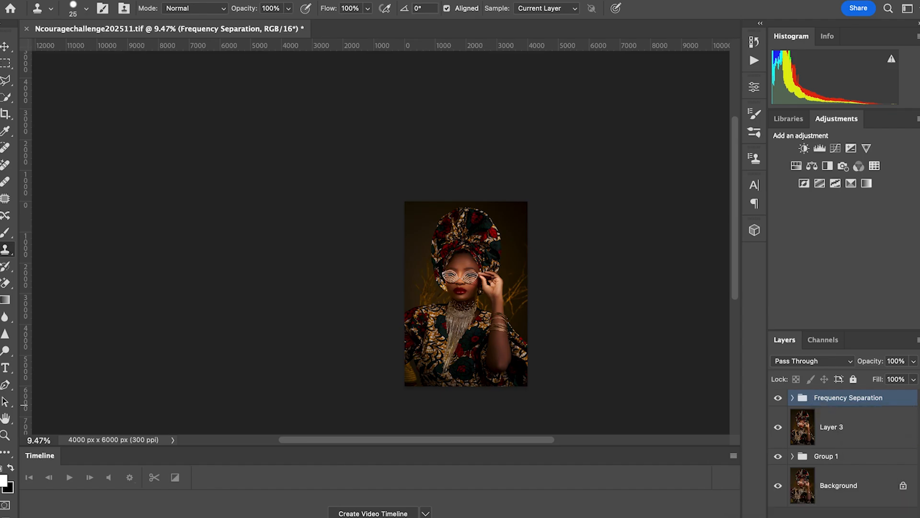
Step: Add a Color Balance adjustment layer above the Frequency Separation group
{"action": "left_click", "coordinate": [841, 517]}
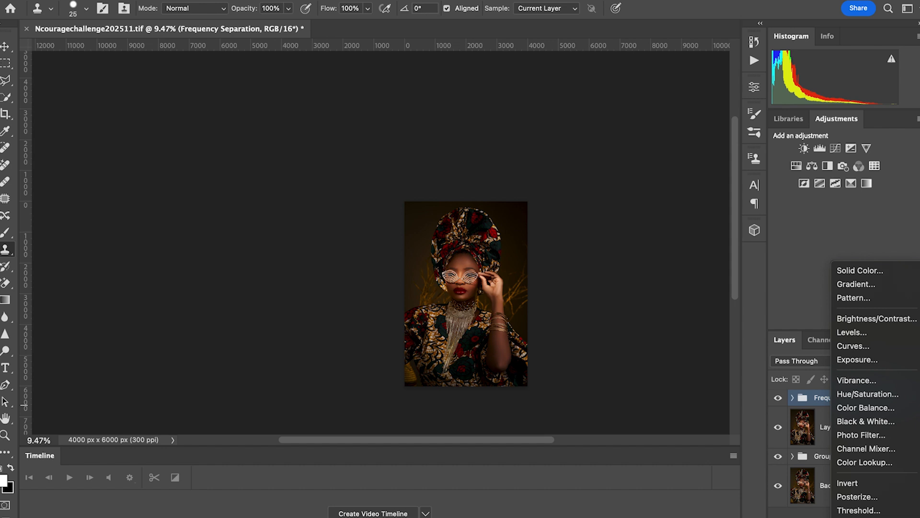
{"action": "left_click", "coordinate": [865, 409]}
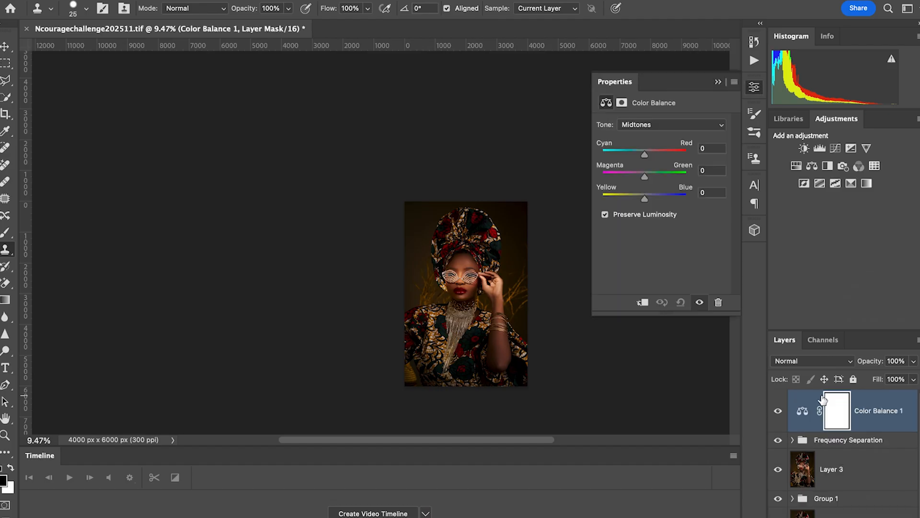
{"action": "scroll", "coordinate": [823, 399], "scroll_direction": "down", "scroll_amount": 1}
{"action": "scroll", "coordinate": [719, 336], "scroll_direction": "down", "scroll_amount": 1}
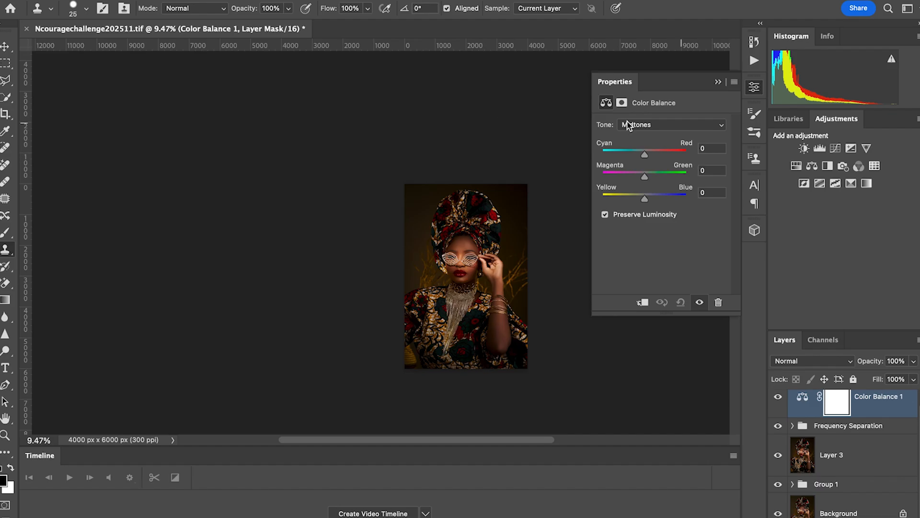
Step: Set the Color Balance midtones to +8 toward red and fine-tune the Yellow–Blue balance slightly
{"action": "left_click", "coordinate": [673, 130]}
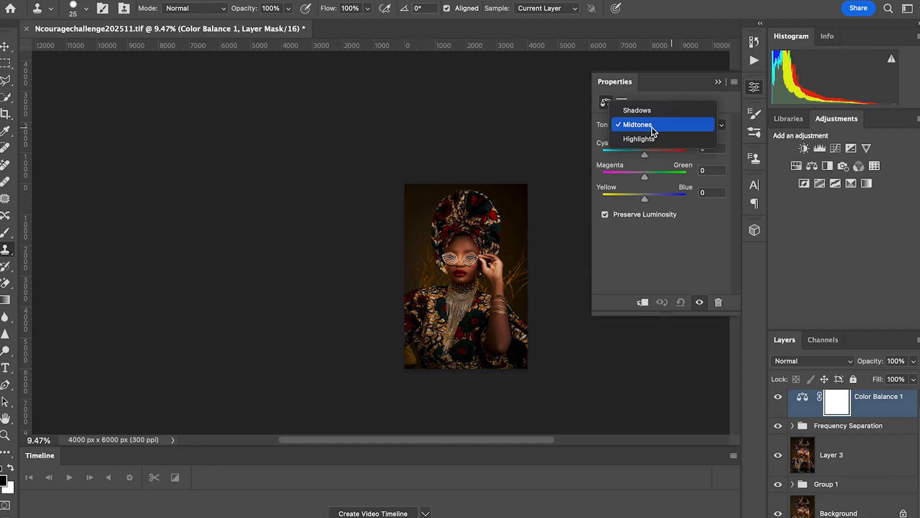
{"action": "left_click", "coordinate": [648, 127]}
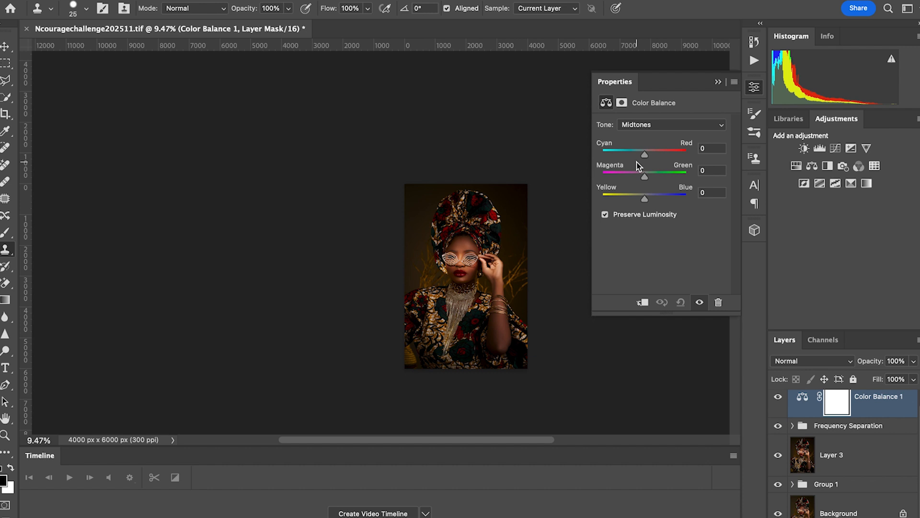
{"action": "left_click", "coordinate": [646, 156]}
{"action": "left_click_drag", "start_coordinate": [646, 156], "coordinate": [650, 158]}
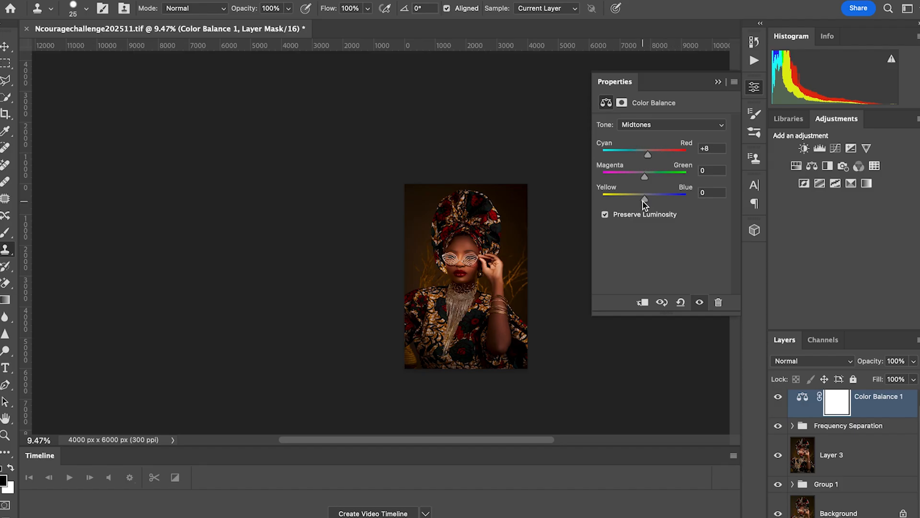
{"action": "left_click_drag", "start_coordinate": [644, 201], "coordinate": [644, 200]}
{"action": "left_click_drag", "start_coordinate": [643, 200], "coordinate": [643, 202]}
{"action": "left_click", "coordinate": [718, 84]}
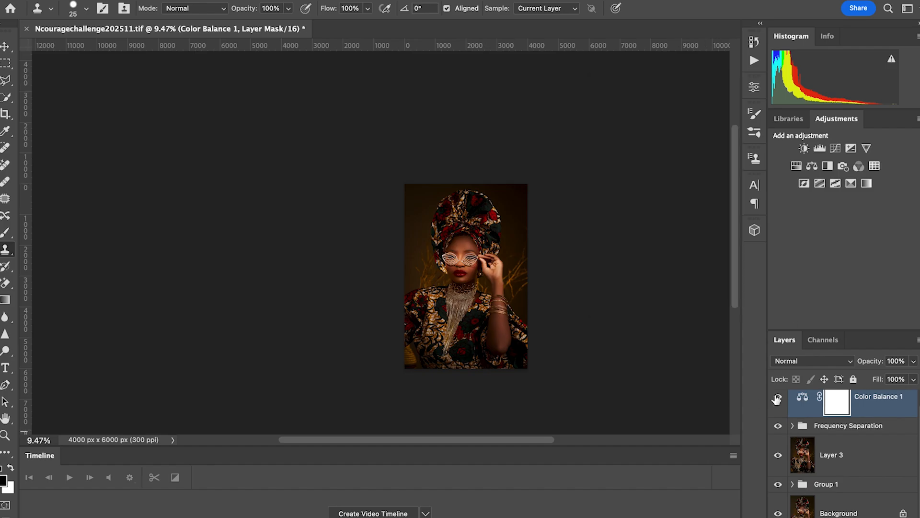
Step: Compare the portrait with and without the Color Balance adjustment, checking the skin and backdrop colours
{"action": "scroll", "coordinate": [458, 291], "scroll_direction": "up", "scroll_amount": 3}
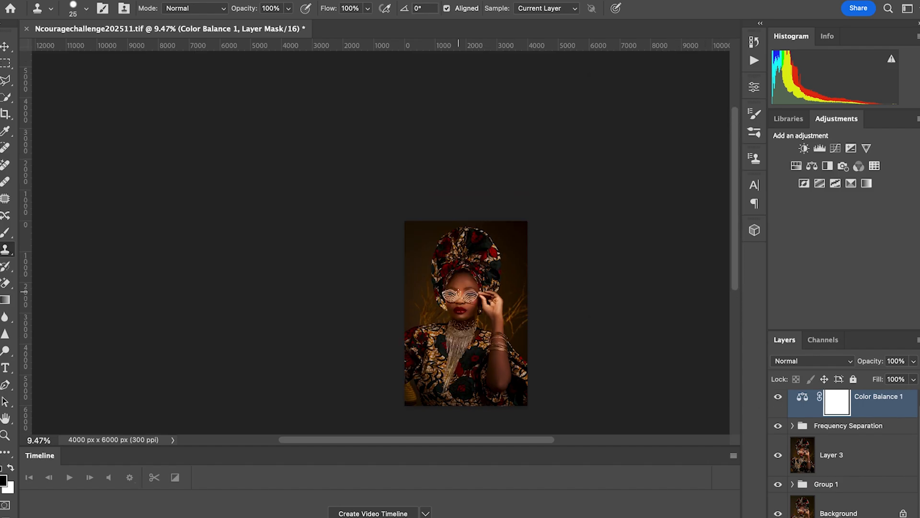
{"action": "scroll", "coordinate": [459, 292], "scroll_direction": "up", "scroll_amount": 1}
{"action": "scroll", "coordinate": [459, 289], "scroll_direction": "up", "scroll_amount": 2}
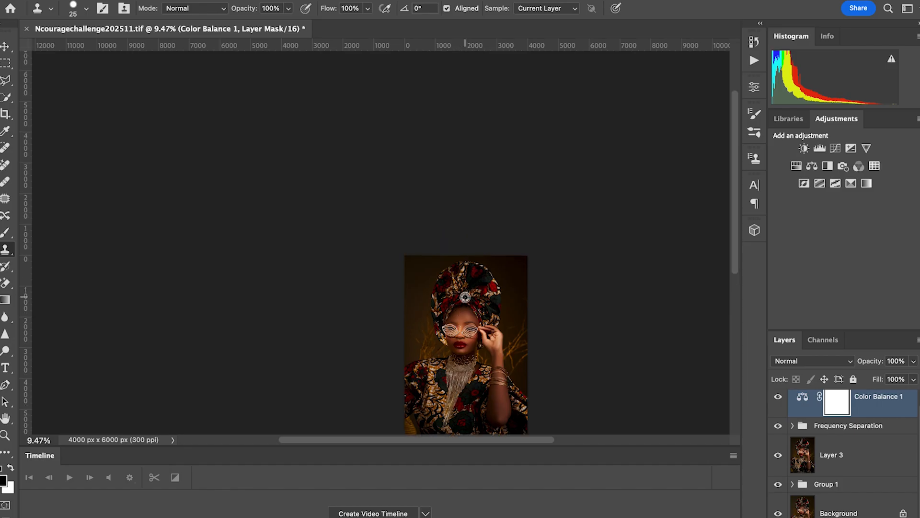
{"action": "scroll", "coordinate": [465, 298], "scroll_direction": "up", "scroll_amount": 2}
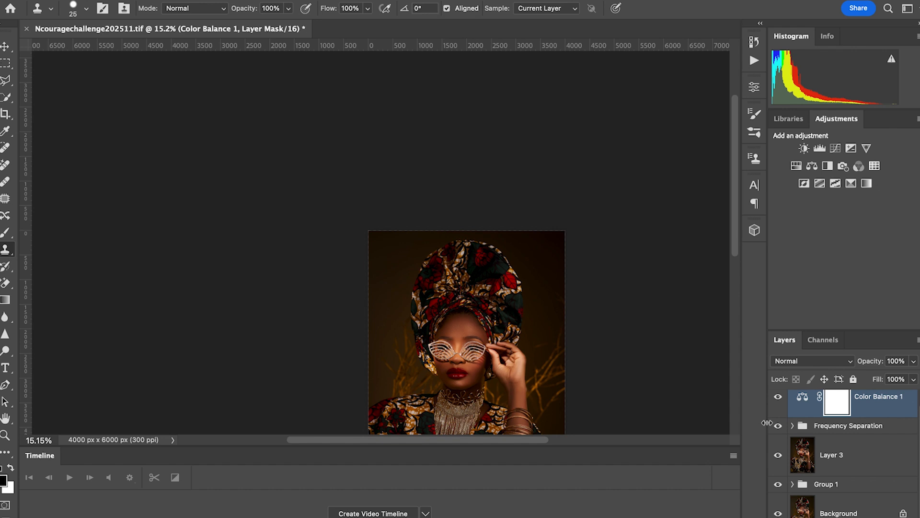
{"action": "left_click", "coordinate": [778, 398]}
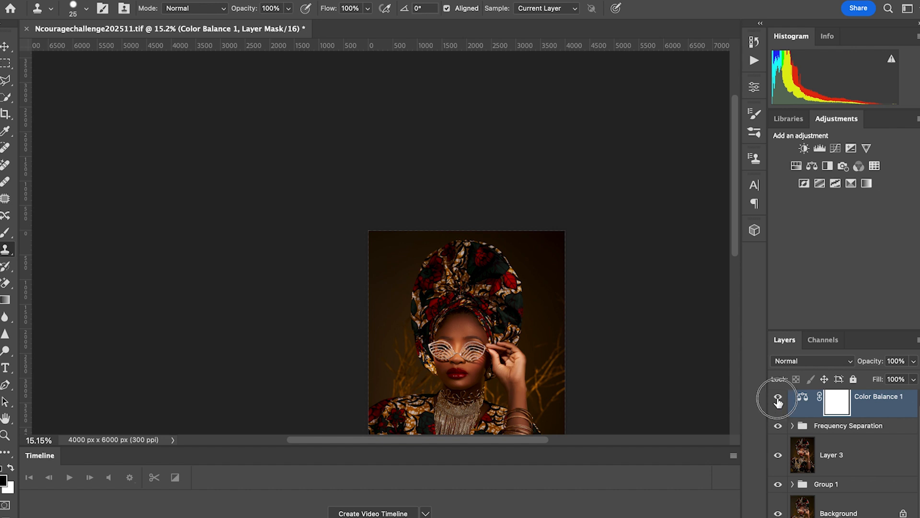
{"action": "left_click", "coordinate": [778, 399]}
{"action": "left_click", "coordinate": [778, 398]}
{"action": "left_click", "coordinate": [777, 399]}
{"action": "scroll", "coordinate": [493, 341], "scroll_direction": "down", "scroll_amount": 4}
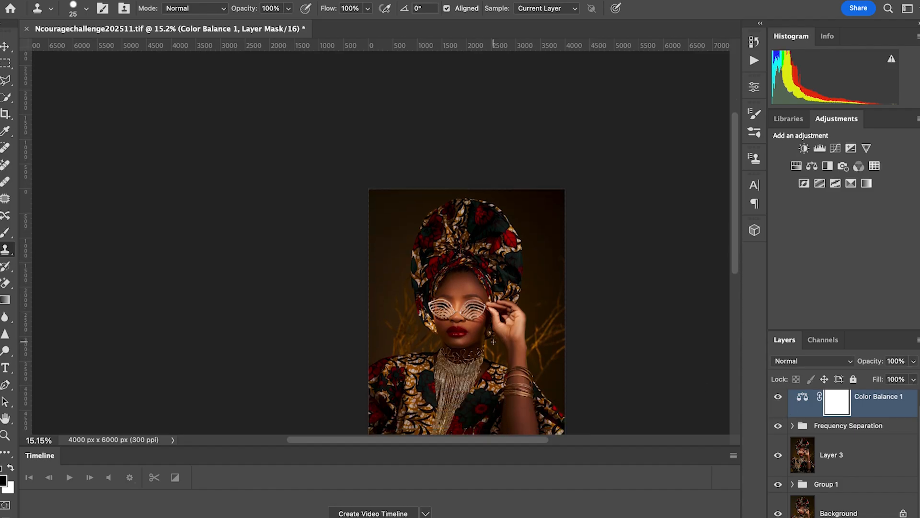
{"action": "scroll", "coordinate": [493, 341], "scroll_direction": "down", "scroll_amount": 2}
{"action": "scroll", "coordinate": [493, 342], "scroll_direction": "down", "scroll_amount": 3}
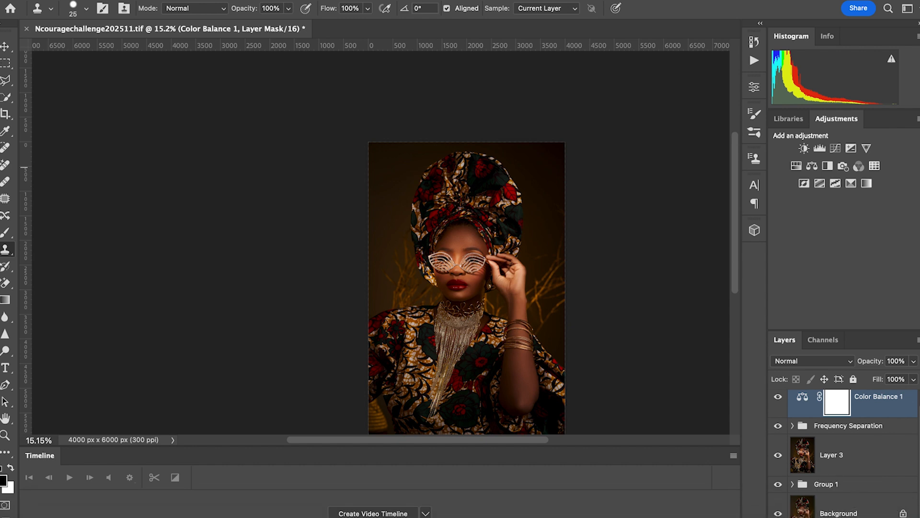
Step: Add a Curves adjustment layer with the RGB black point at input 4 and the white point at input 233
{"action": "left_click", "coordinate": [842, 517]}
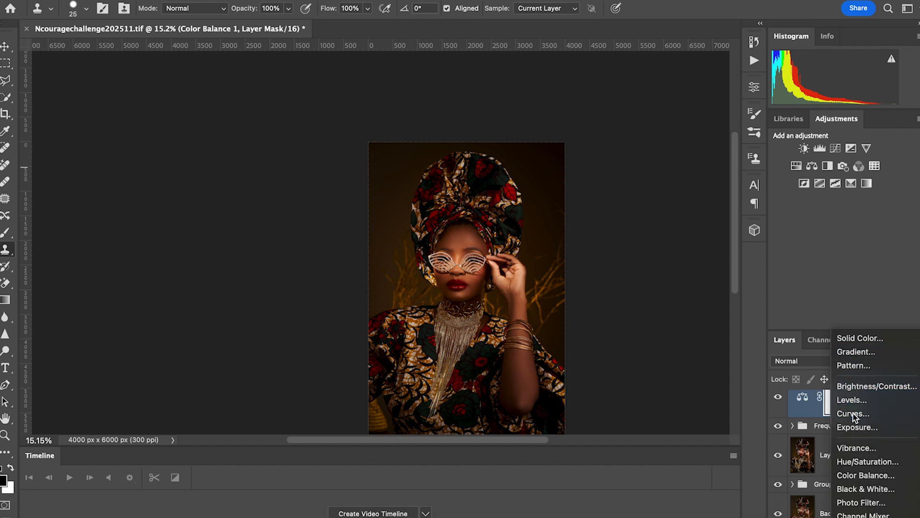
{"action": "key", "text": "Escape"}
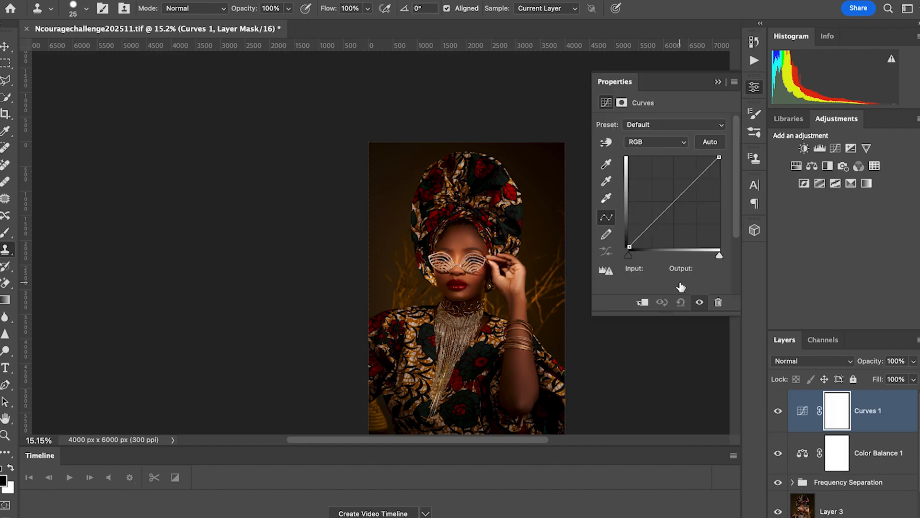
{"action": "left_click", "coordinate": [630, 246]}
{"action": "left_click_drag", "start_coordinate": [630, 246], "coordinate": [631, 248]}
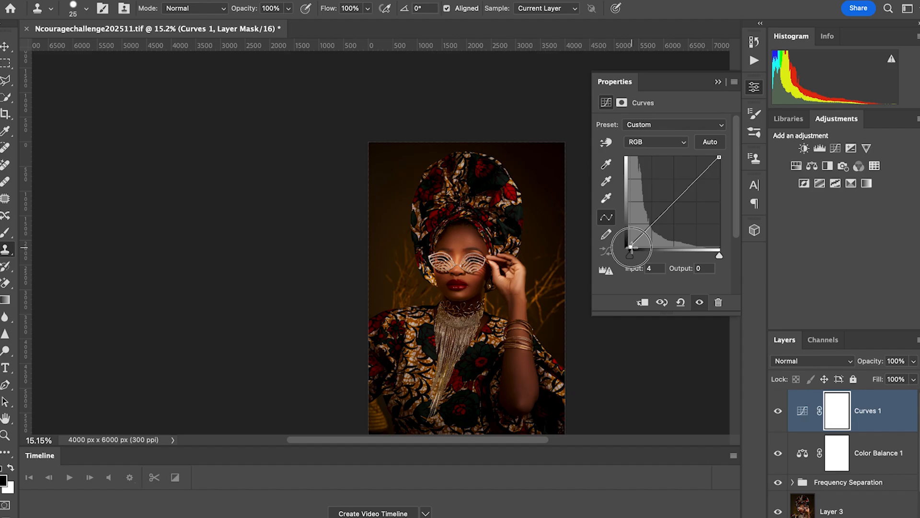
{"action": "left_click_drag", "start_coordinate": [720, 158], "coordinate": [710, 150]}
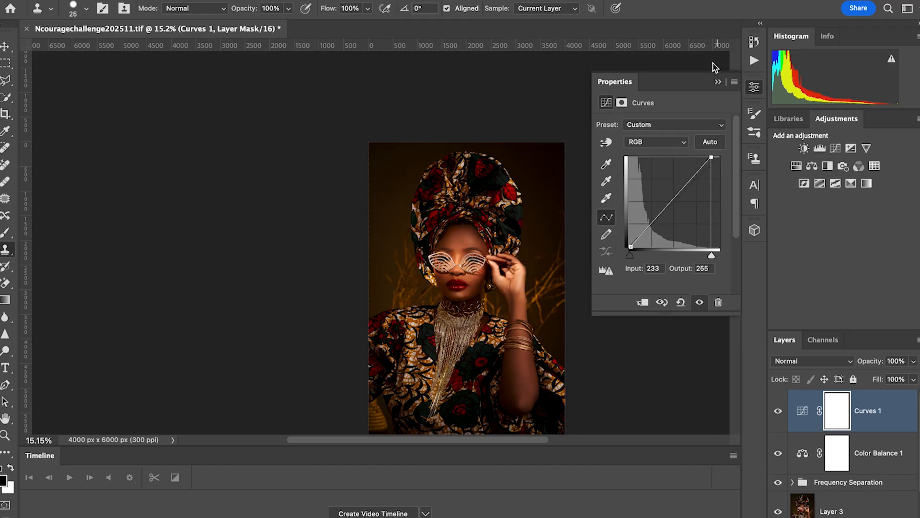
{"action": "left_click", "coordinate": [718, 81]}
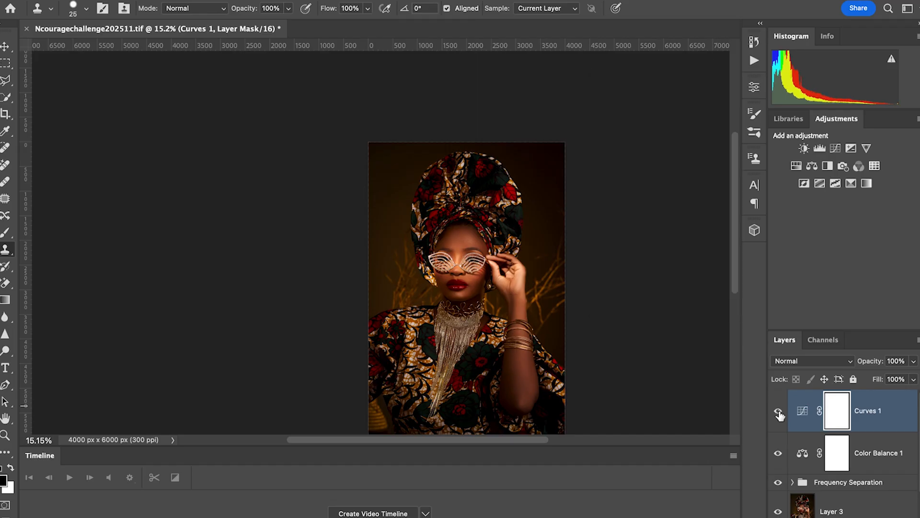
Step: Compare the portrait's contrast with and without the Curves adjustment
{"action": "left_click", "coordinate": [779, 411]}
{"action": "left_click", "coordinate": [779, 412]}
{"action": "left_click", "coordinate": [778, 412]}
{"action": "left_click", "coordinate": [778, 411]}
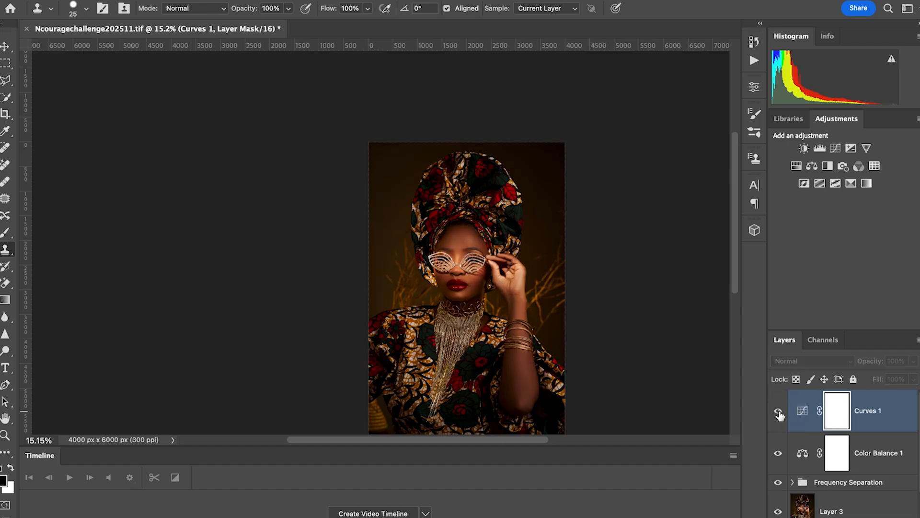
{"action": "left_click", "coordinate": [778, 411]}
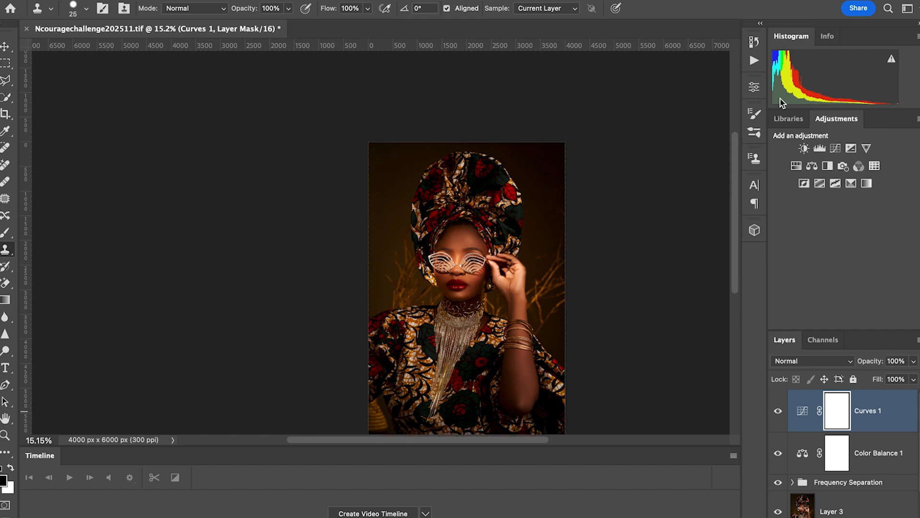
Step: Compare the document's opening snapshot with the graded portrait in the history, returning to the latest state
{"action": "scroll", "coordinate": [755, 45], "scroll_direction": "down", "scroll_amount": 2}
{"action": "left_click", "coordinate": [755, 42]}
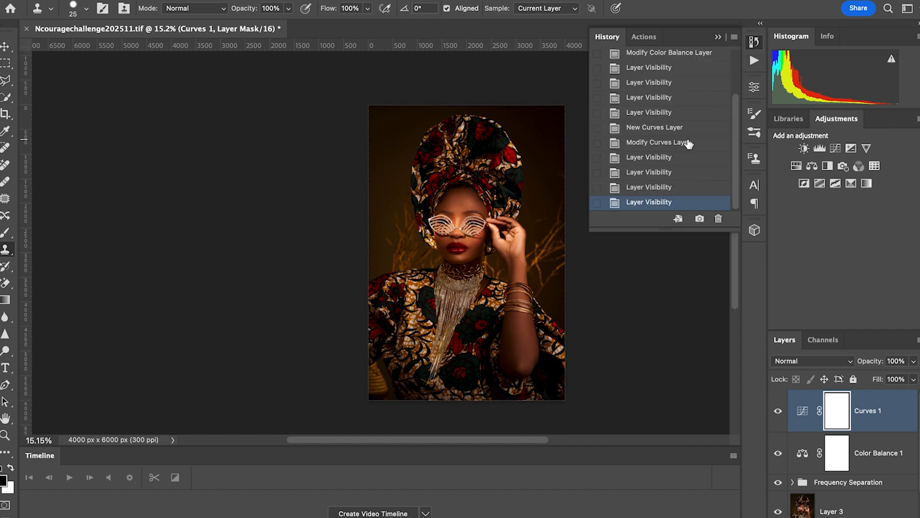
{"action": "scroll", "coordinate": [689, 144], "scroll_direction": "up", "scroll_amount": 3}
{"action": "scroll", "coordinate": [661, 54], "scroll_direction": "up", "scroll_amount": 3}
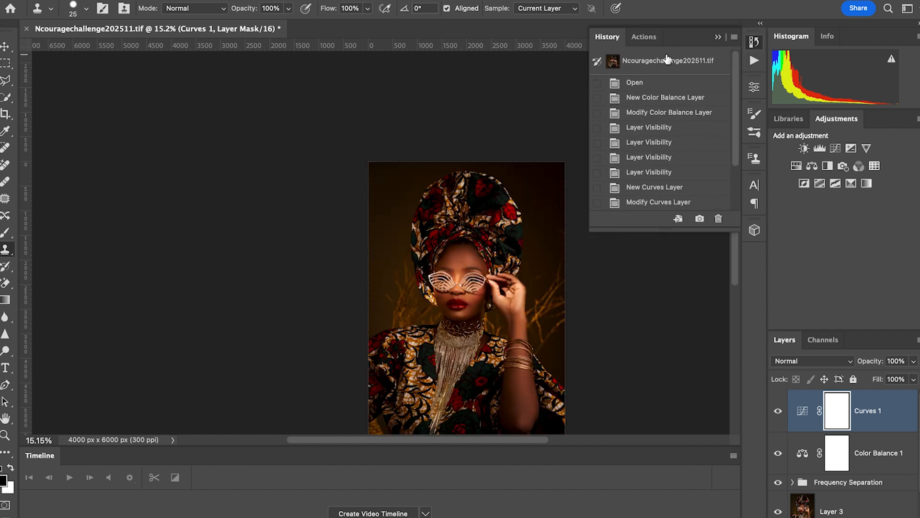
{"action": "left_click", "coordinate": [663, 60]}
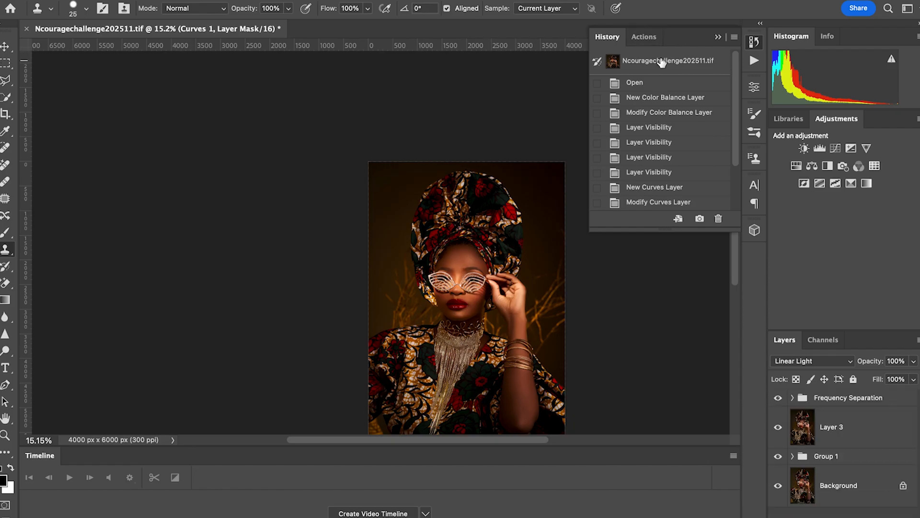
{"action": "double_click", "coordinate": [662, 61]}
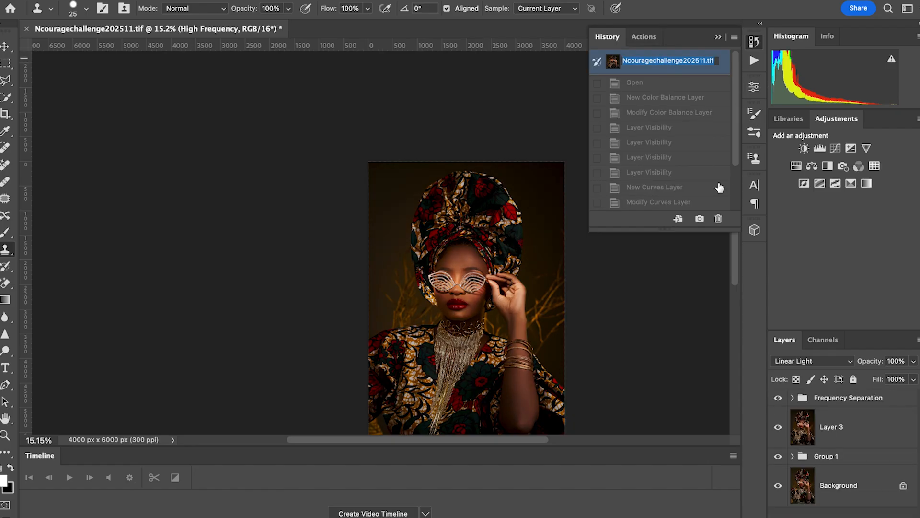
{"action": "scroll", "coordinate": [646, 197], "scroll_direction": "down", "scroll_amount": 4}
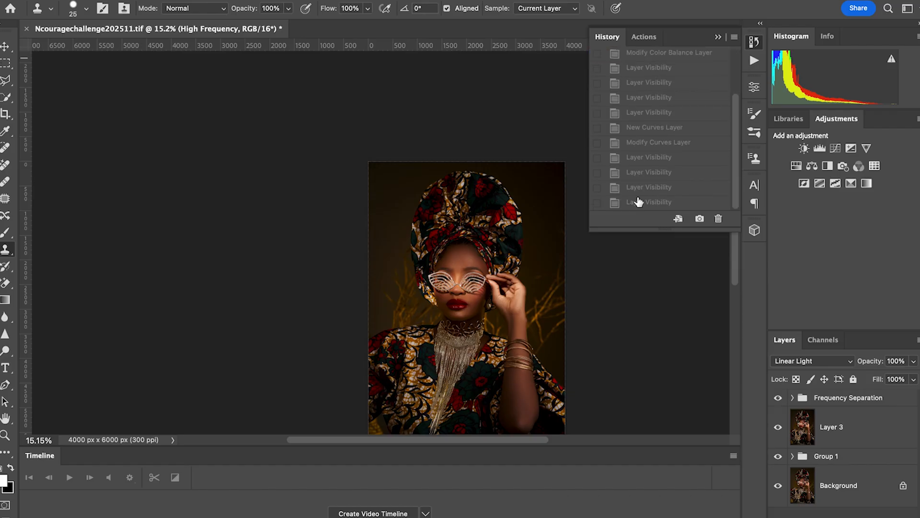
{"action": "left_click", "coordinate": [637, 199]}
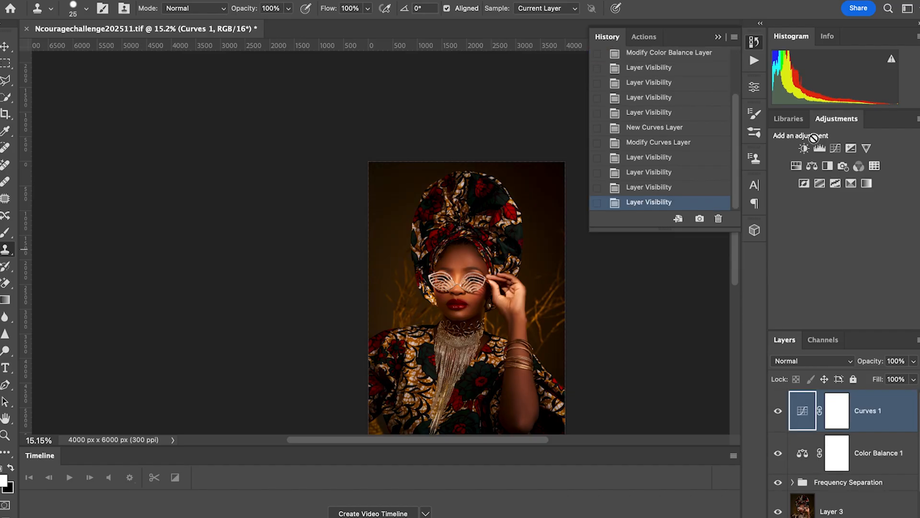
{"action": "scroll", "coordinate": [711, 44], "scroll_direction": "down", "scroll_amount": 3}
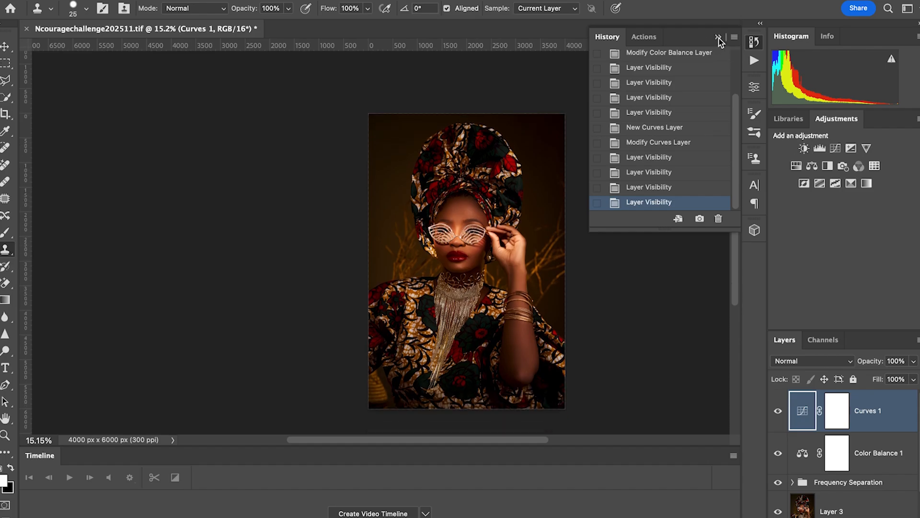
{"action": "left_click", "coordinate": [719, 36]}
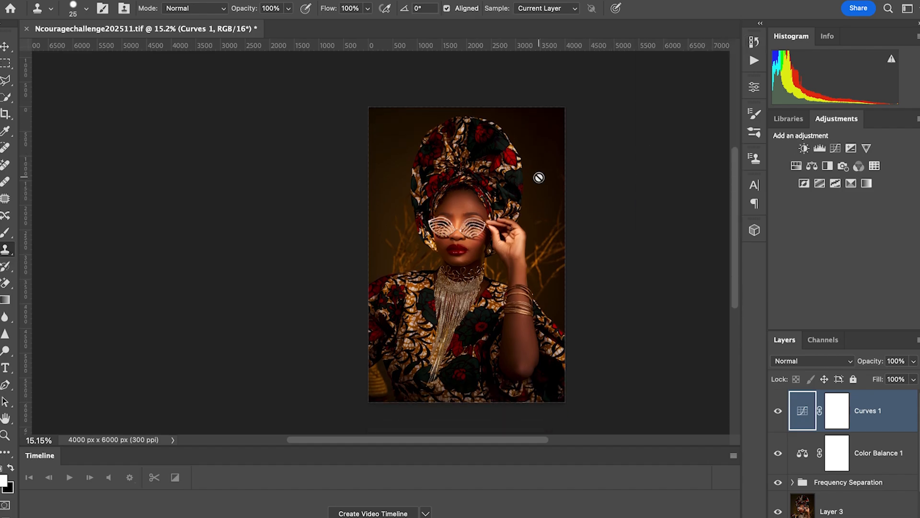